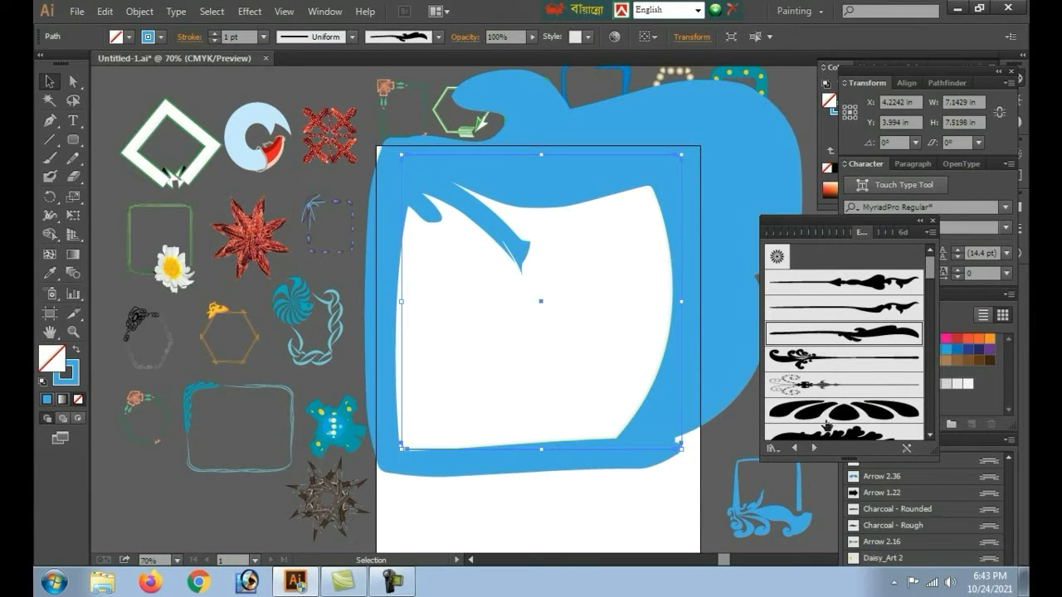
Step: Scroll through the open brush library and choose a brush from it
scroll(833, 419, "down", 3)
scroll(833, 419, "down", 3)
scroll(833, 421, "down", 3)
scroll(834, 421, "down", 3)
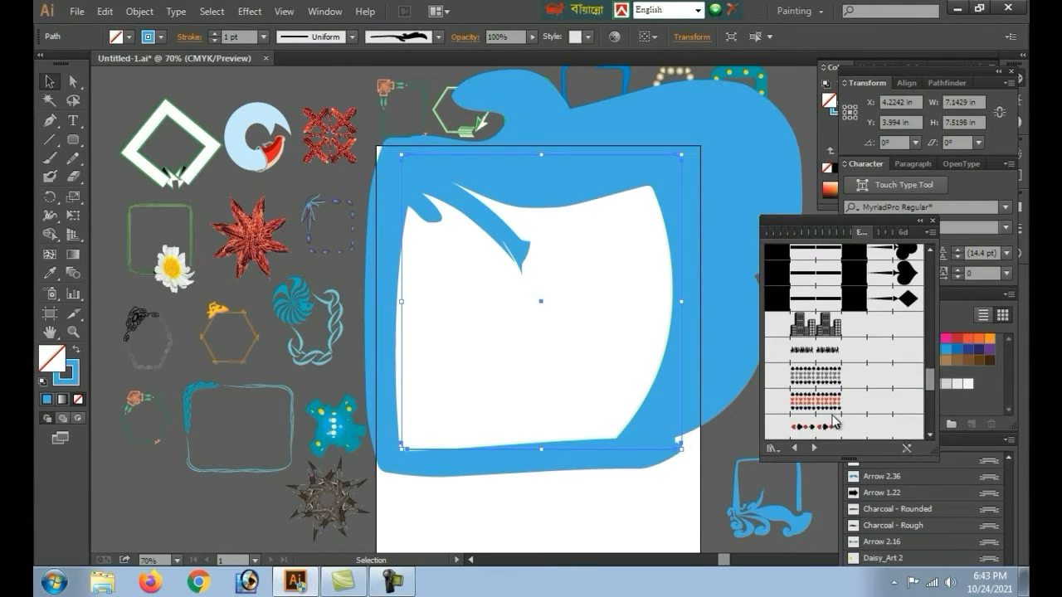
scroll(835, 421, "down", 3)
left_click(824, 359)
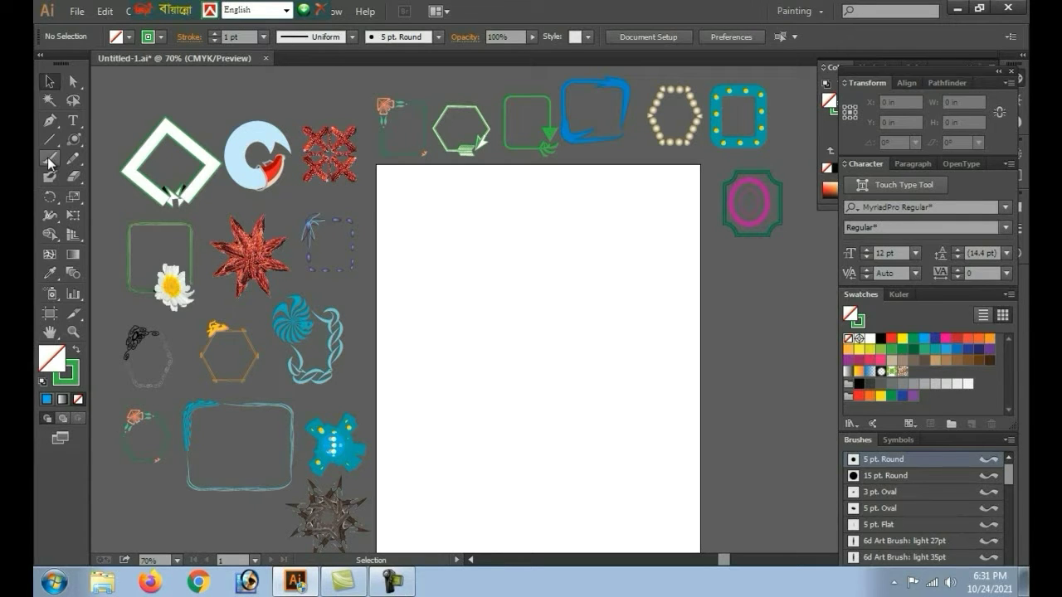
Step: Switch to the Paintbrush tool and set the fill colour to green
left_click(50, 120)
left_click(52, 159)
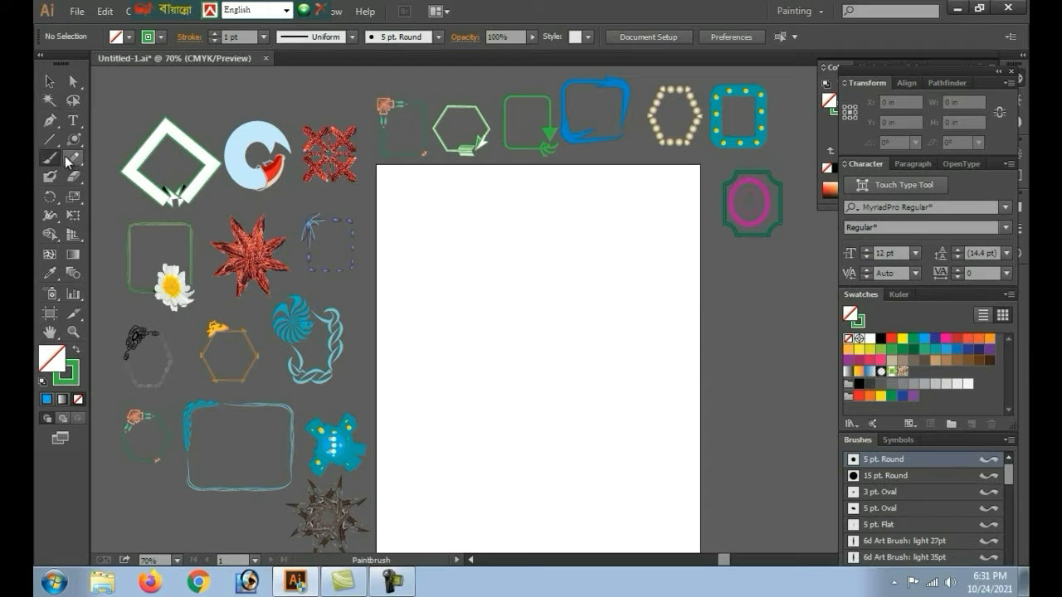
left_click(48, 80)
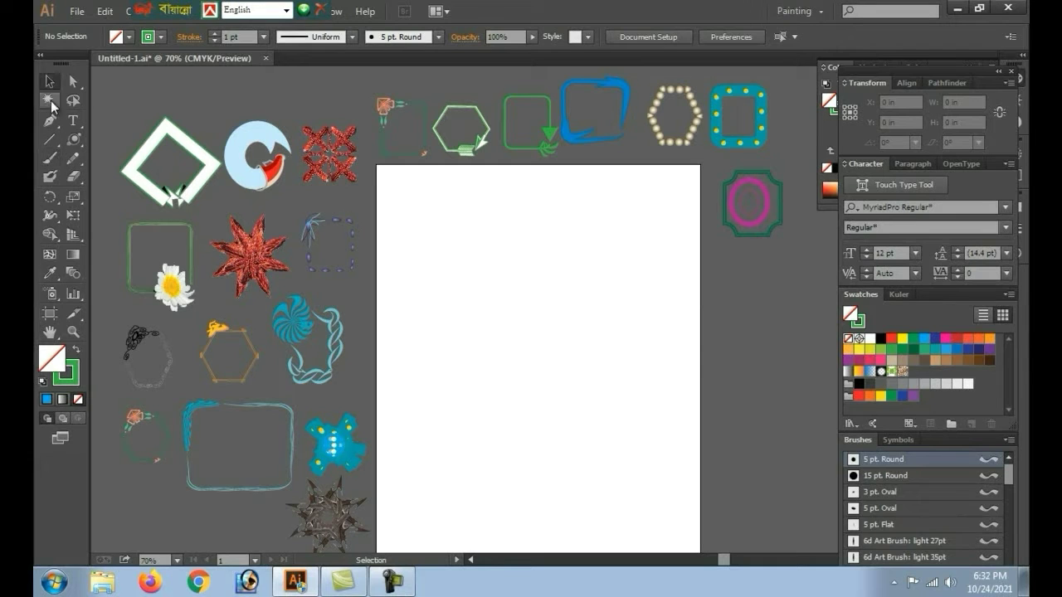
left_click(49, 159)
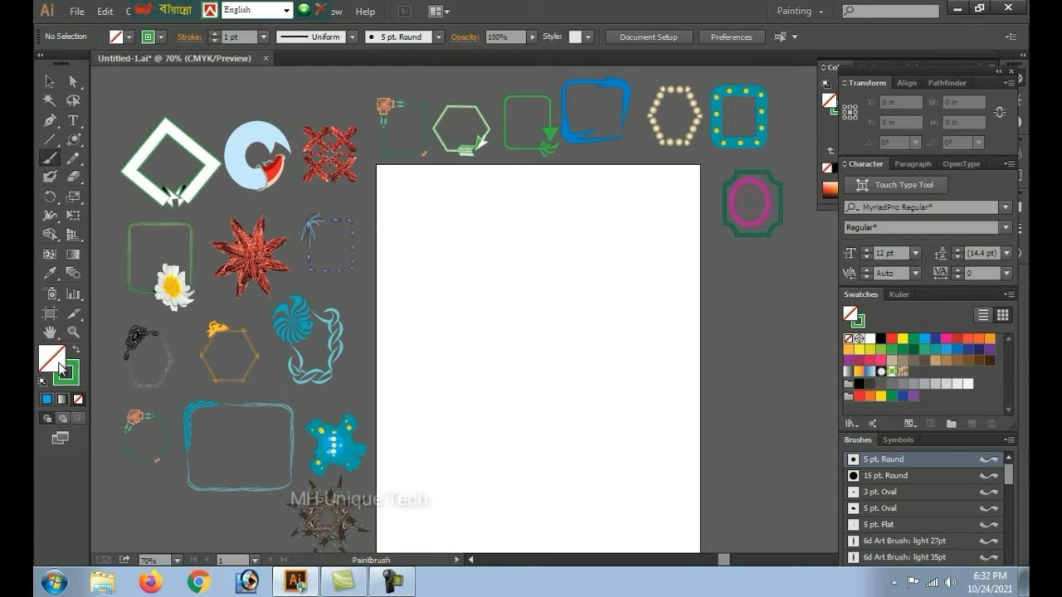
left_click(912, 340)
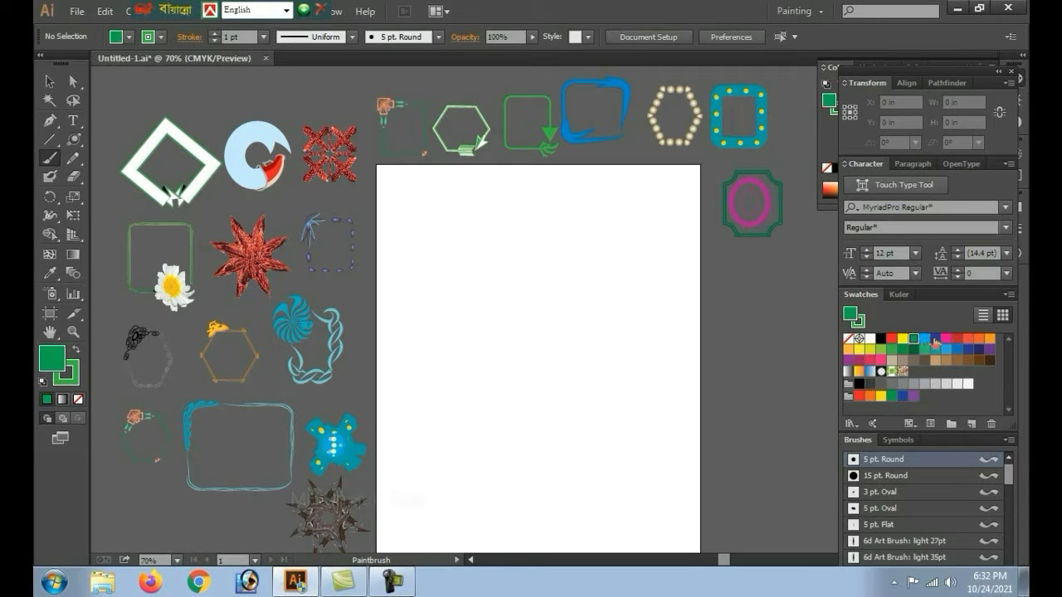
left_click(935, 339)
Step: Paint a wavy green stroke across the page centre and select it
mouse_move(457, 340)
left_mouse_down()
mouse_move(478, 297)
mouse_move(635, 332)
left_mouse_up()
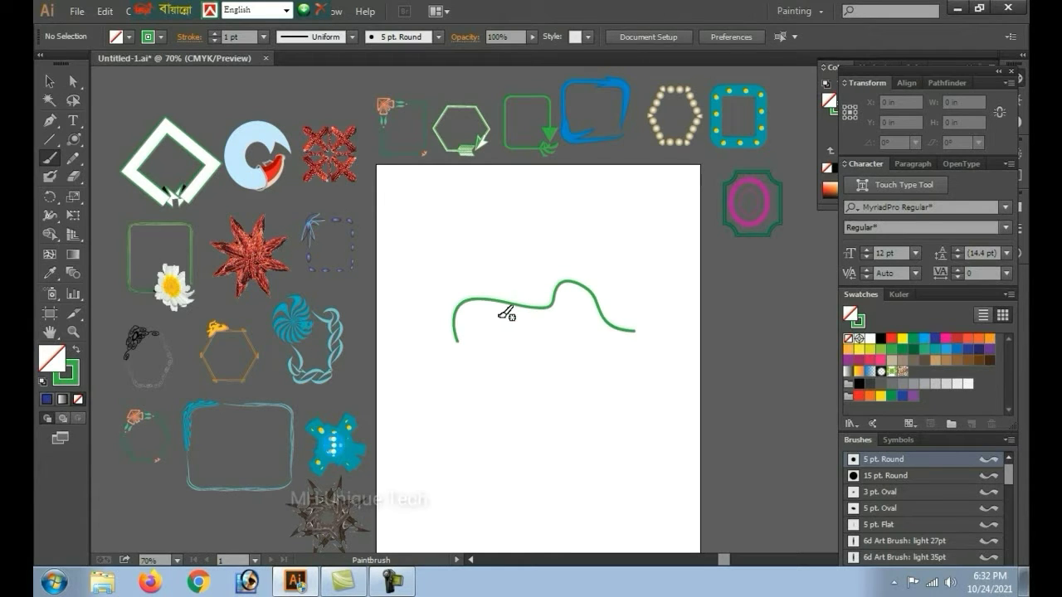
left_click(50, 82)
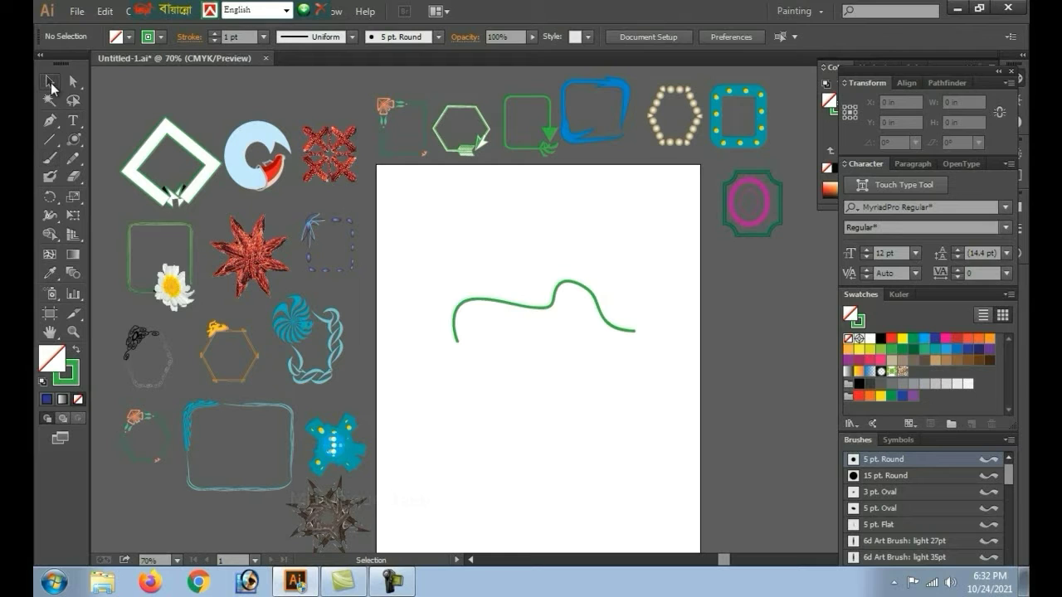
left_click(551, 308)
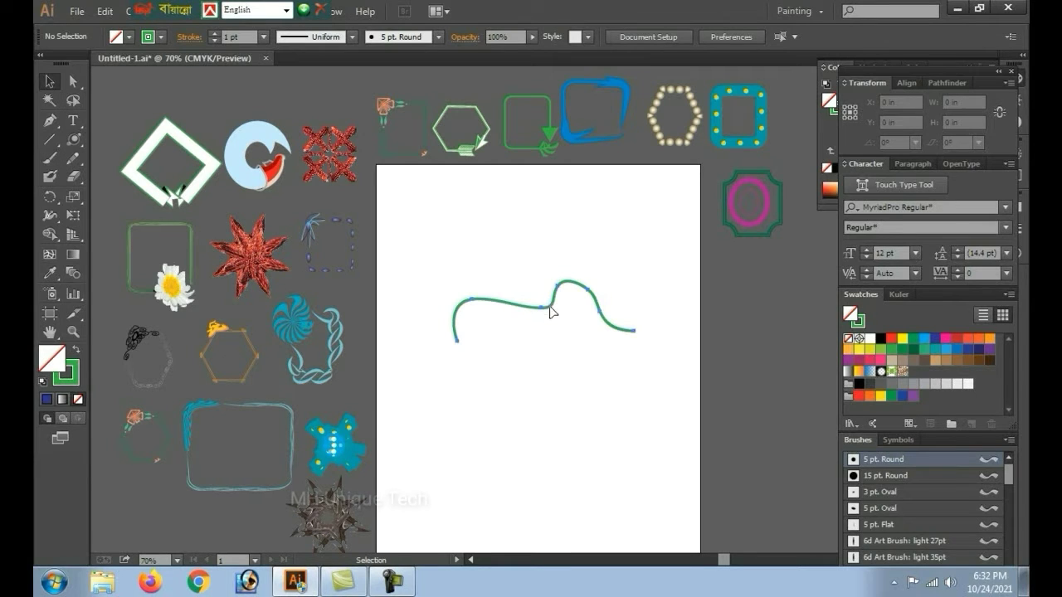
left_click(551, 308)
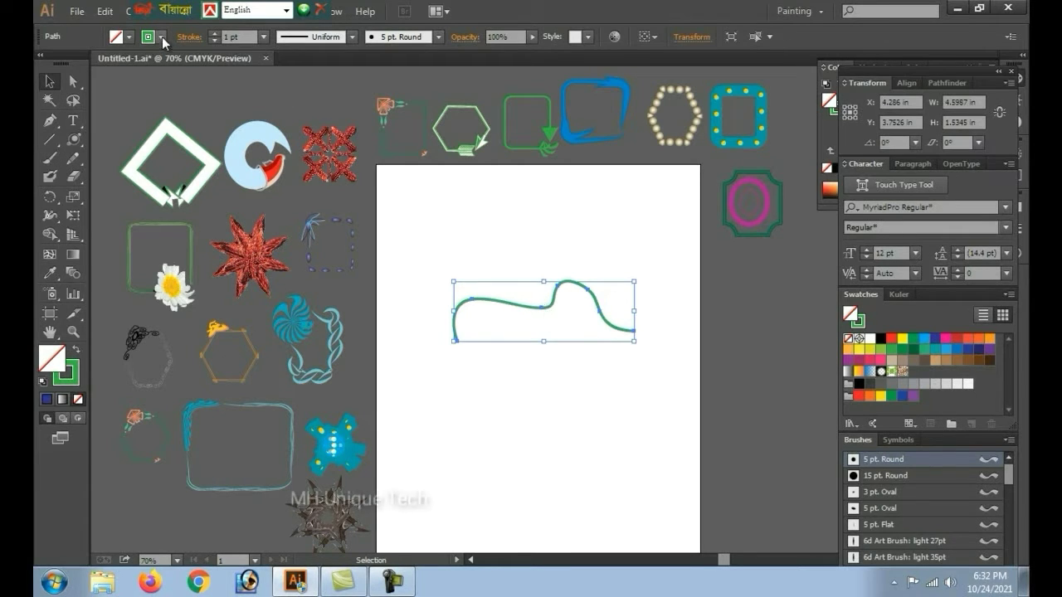
Step: Set the wavy line's stroke to 5 pt and try the 15 pt. Round and 3 pt. Oval brushes
left_click(217, 34)
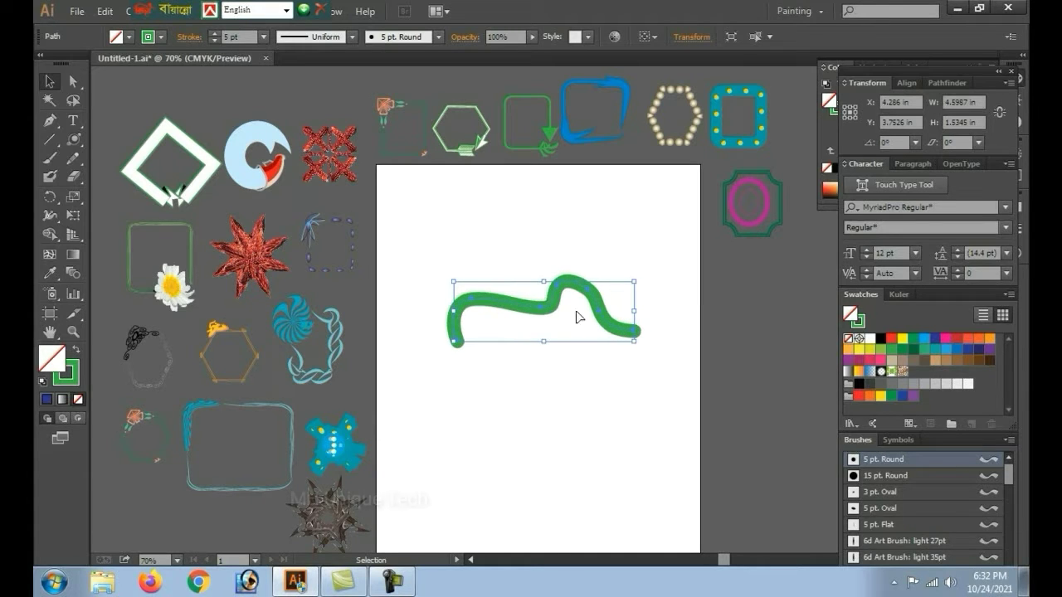
left_click(320, 39)
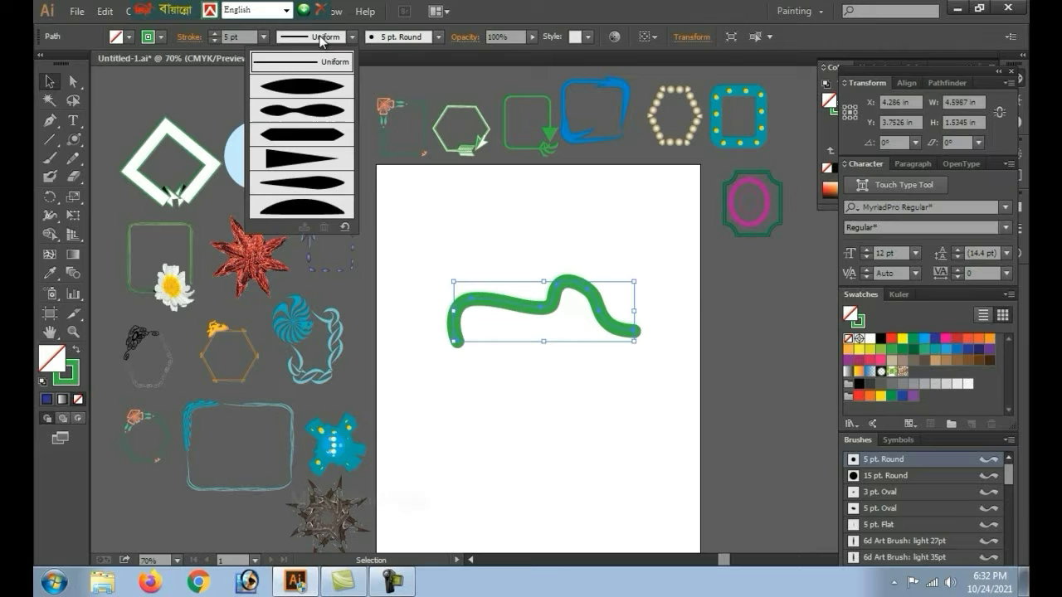
left_click(465, 215)
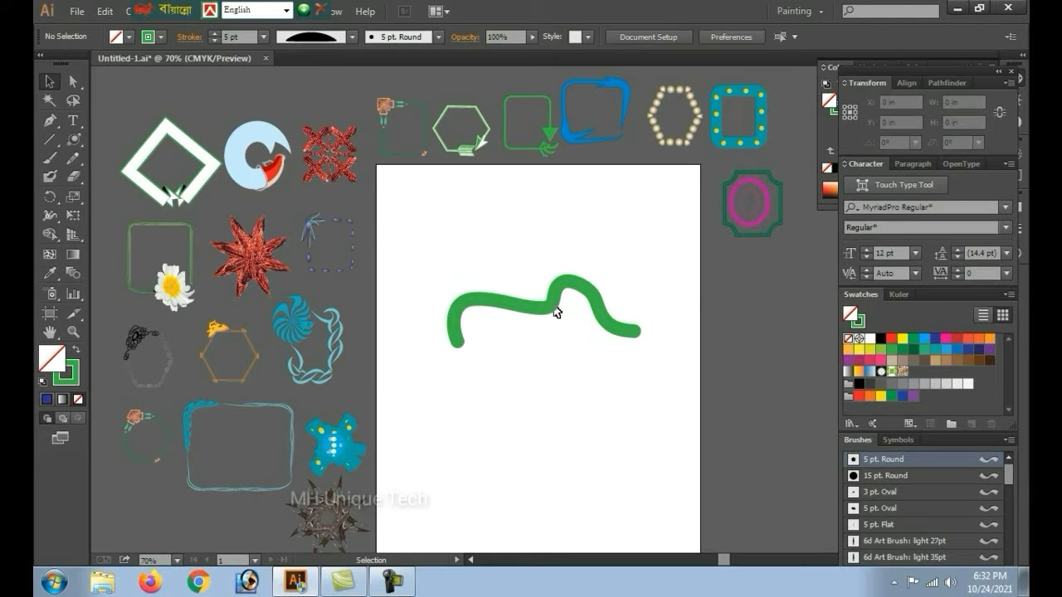
left_click(546, 295)
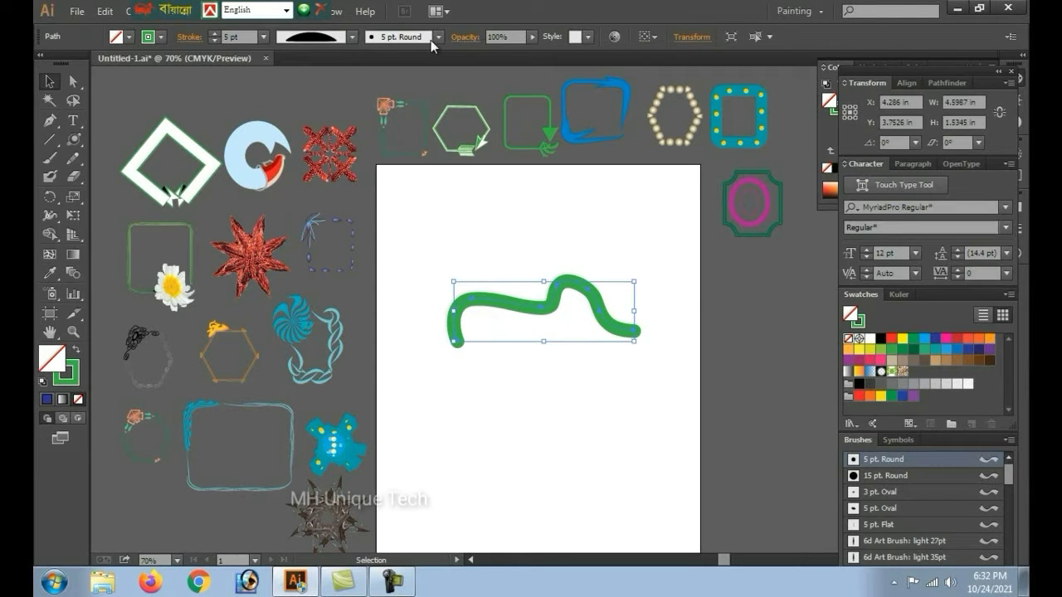
left_click(437, 37)
left_click(393, 83)
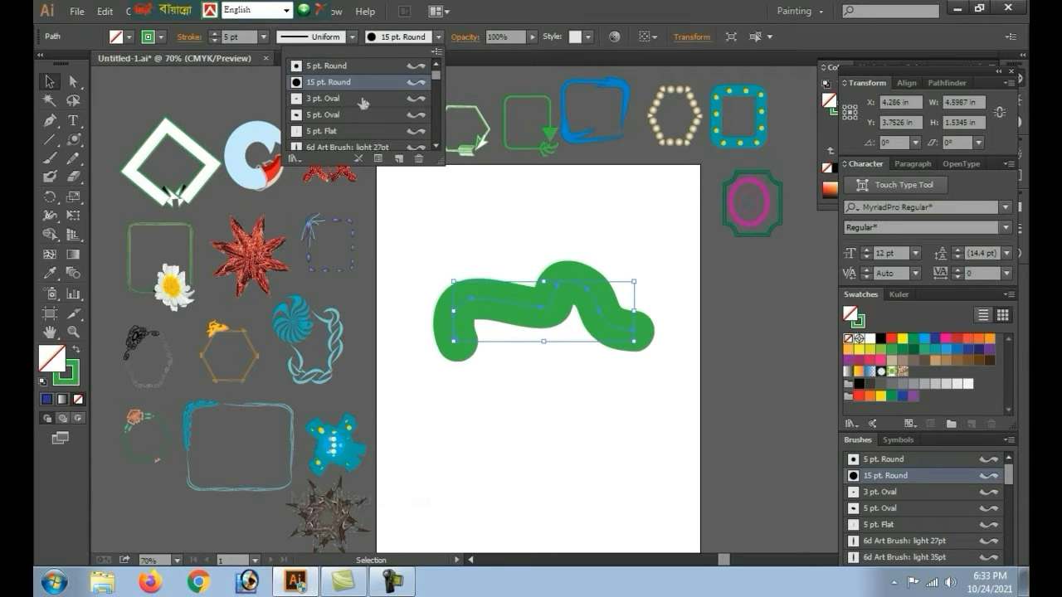
left_click(363, 100)
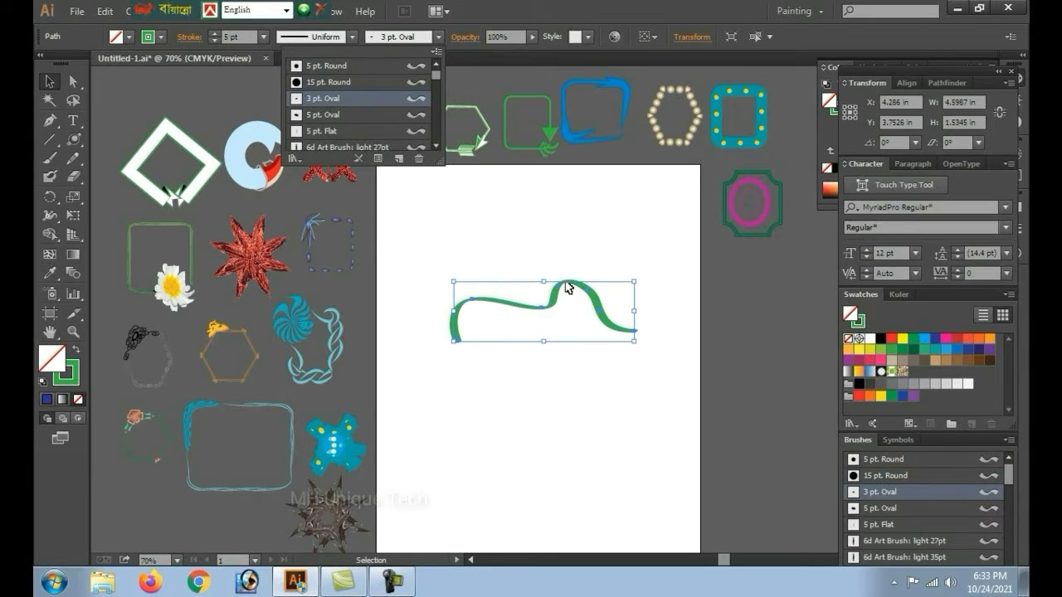
left_click(568, 361)
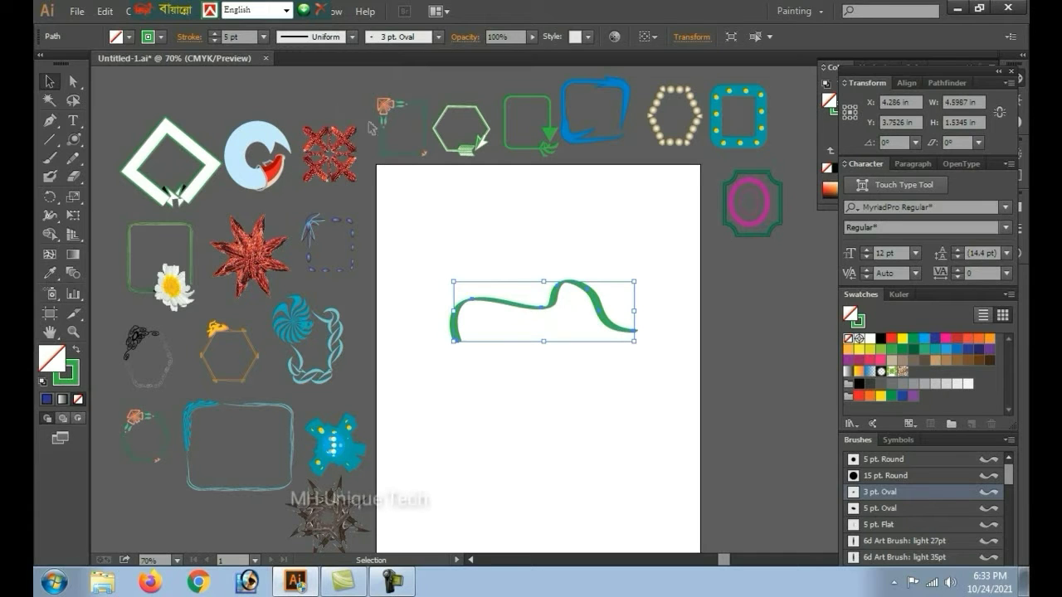
Step: Apply the 5 pt. Flat brush to the line and move the ribbon left and up
left_click(350, 36)
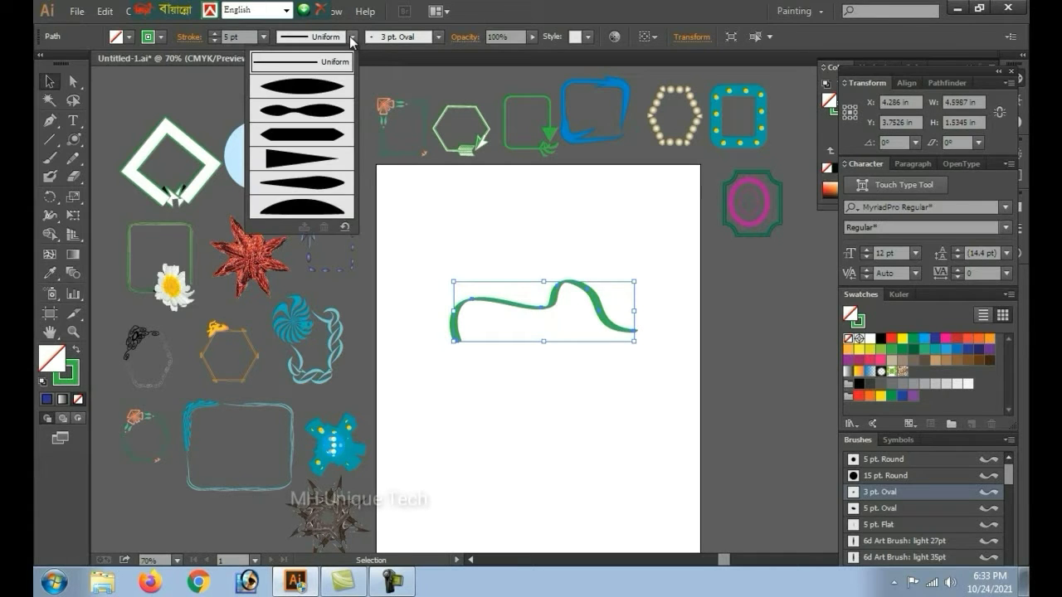
left_click(436, 35)
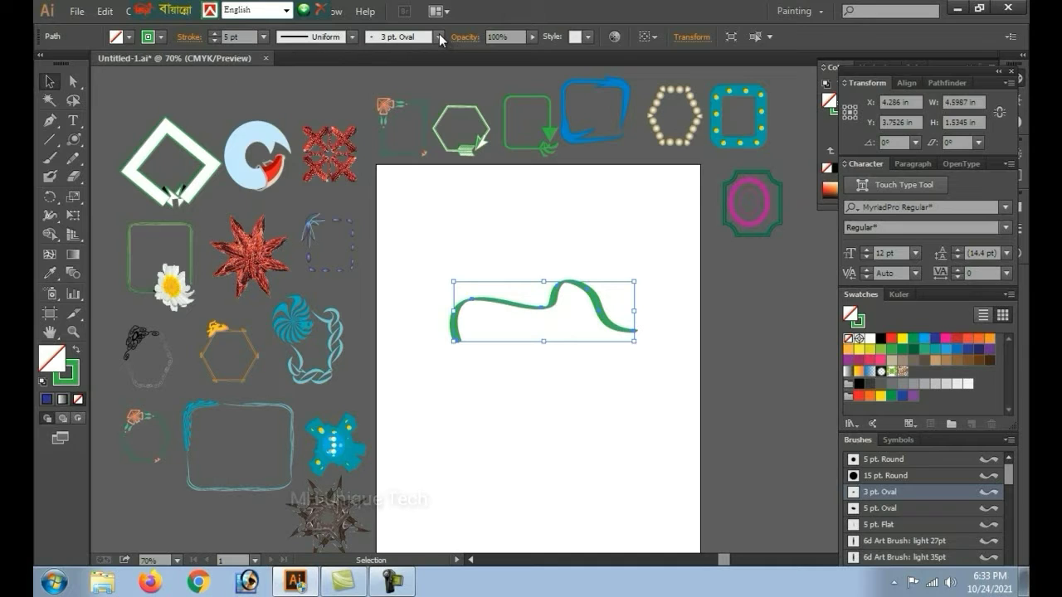
left_click(350, 132)
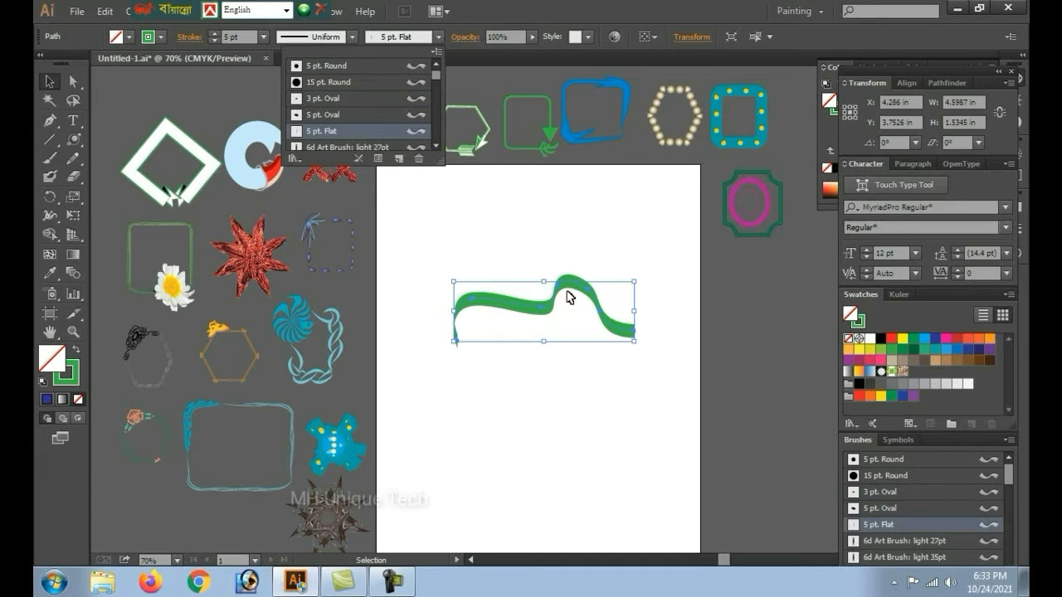
left_click(567, 370)
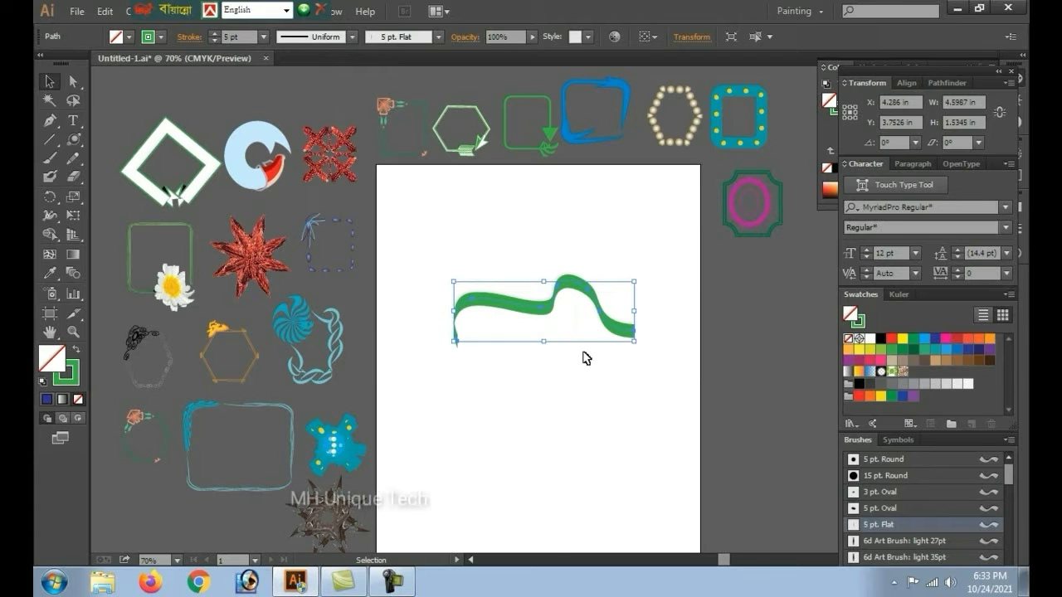
left_click(564, 412)
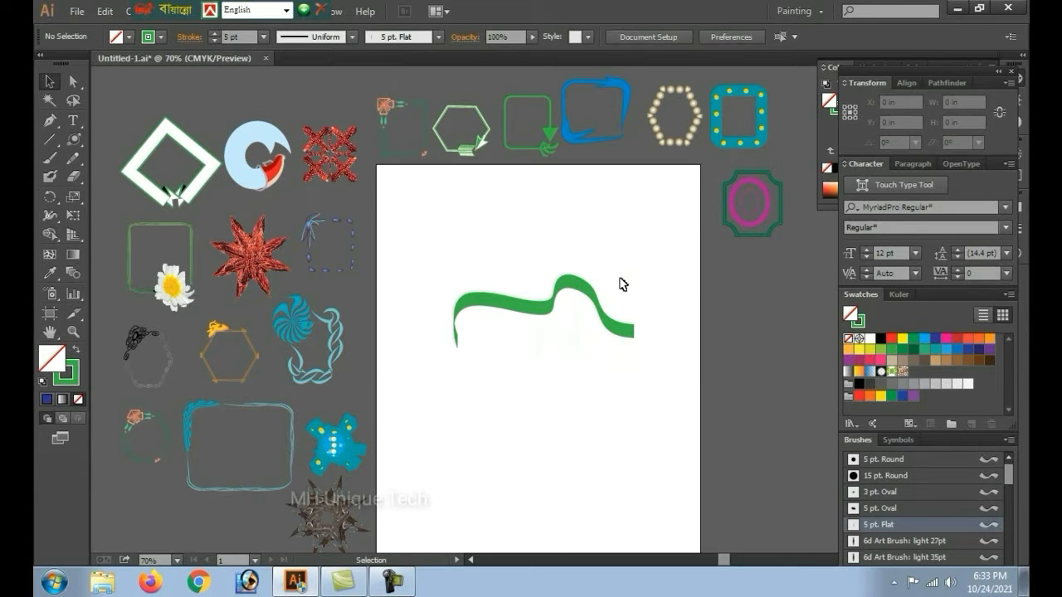
left_click(501, 312)
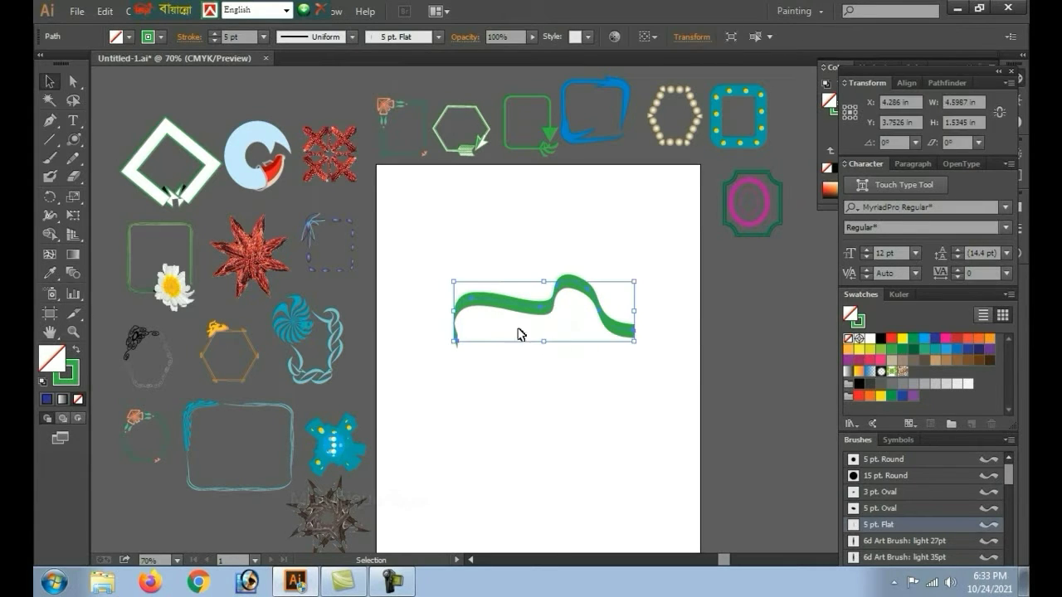
left_click(581, 336)
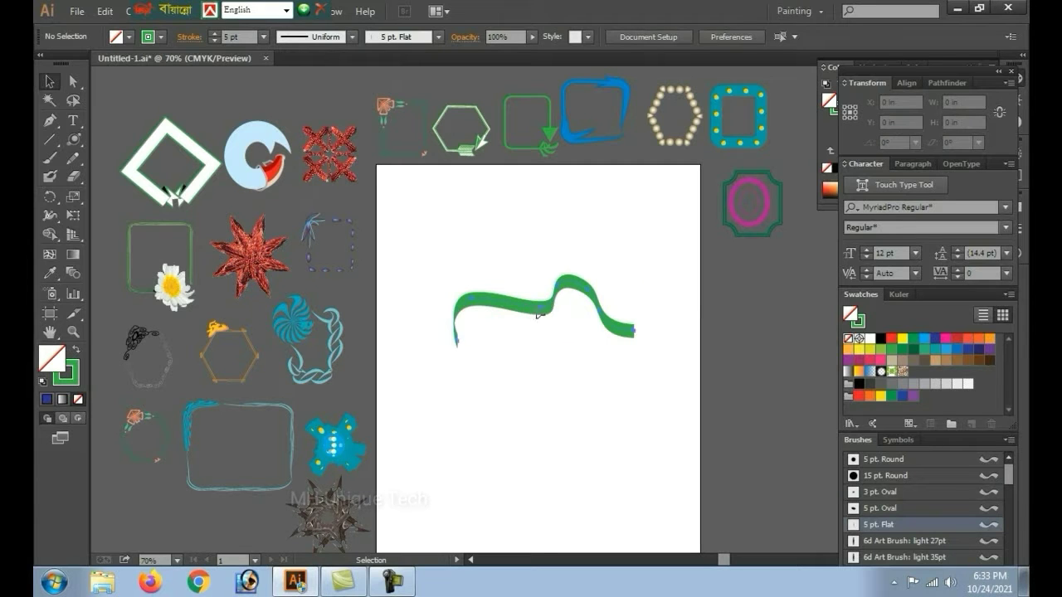
left_click_drag(537, 316, 479, 302)
Step: Reselect the ribbon and try the 5 pt. Round, 15 pt. Round, then 3 pt. Oval brushes
left_click(479, 244)
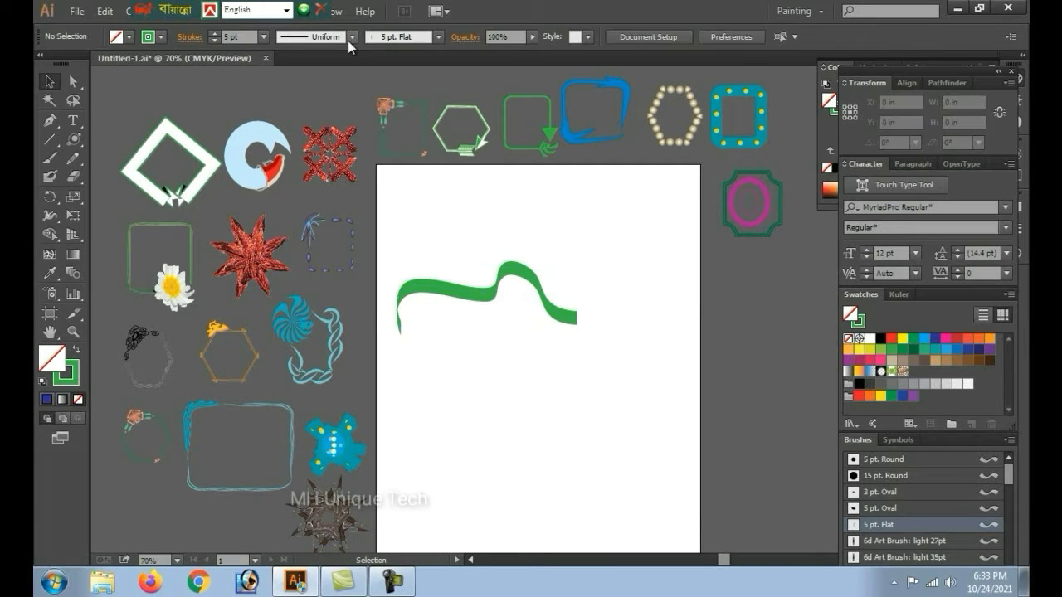
left_click(490, 302)
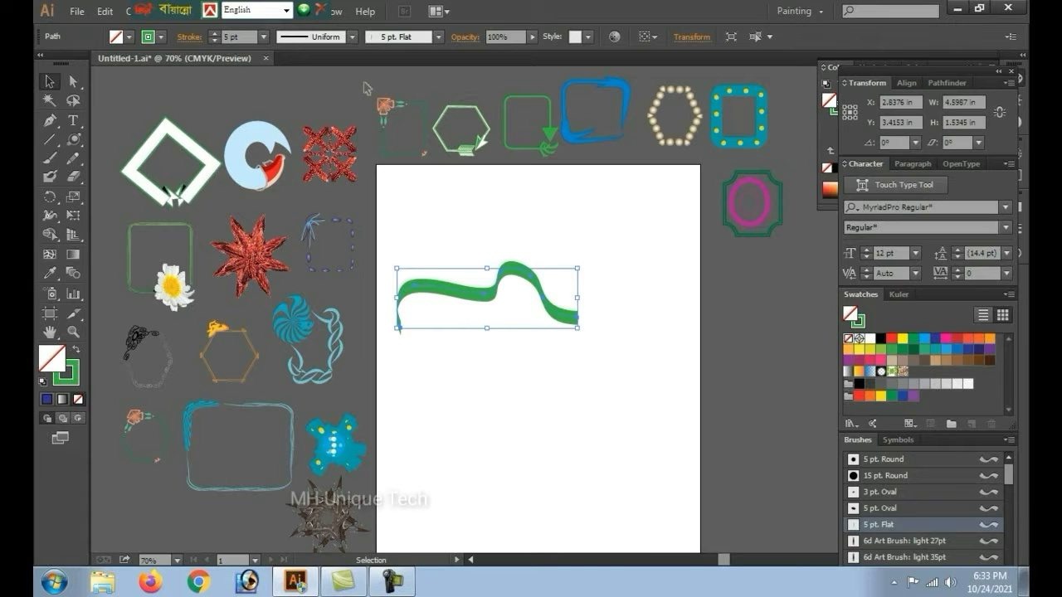
left_click(439, 37)
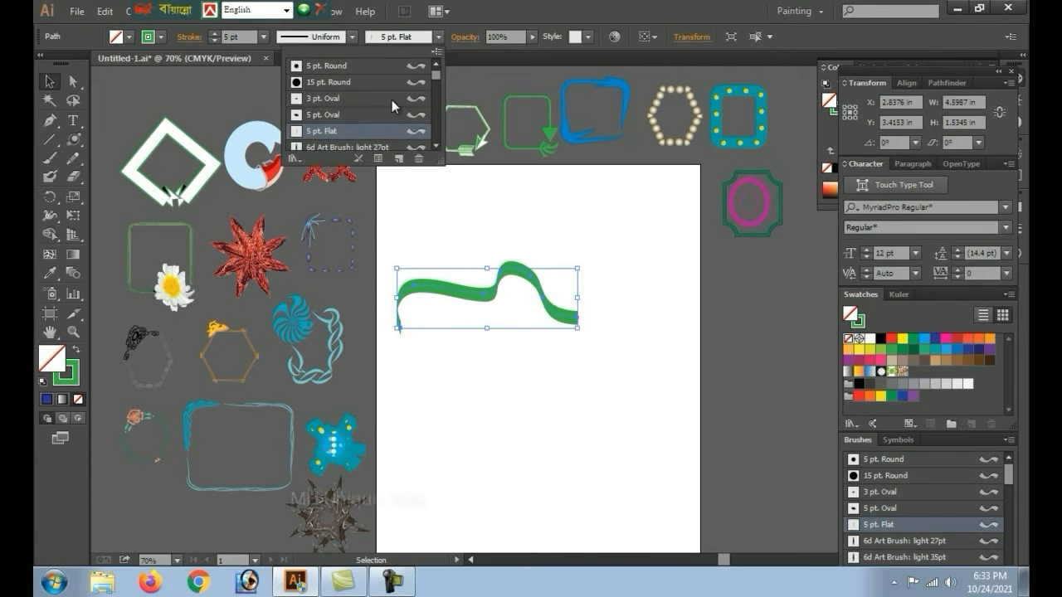
left_click(367, 66)
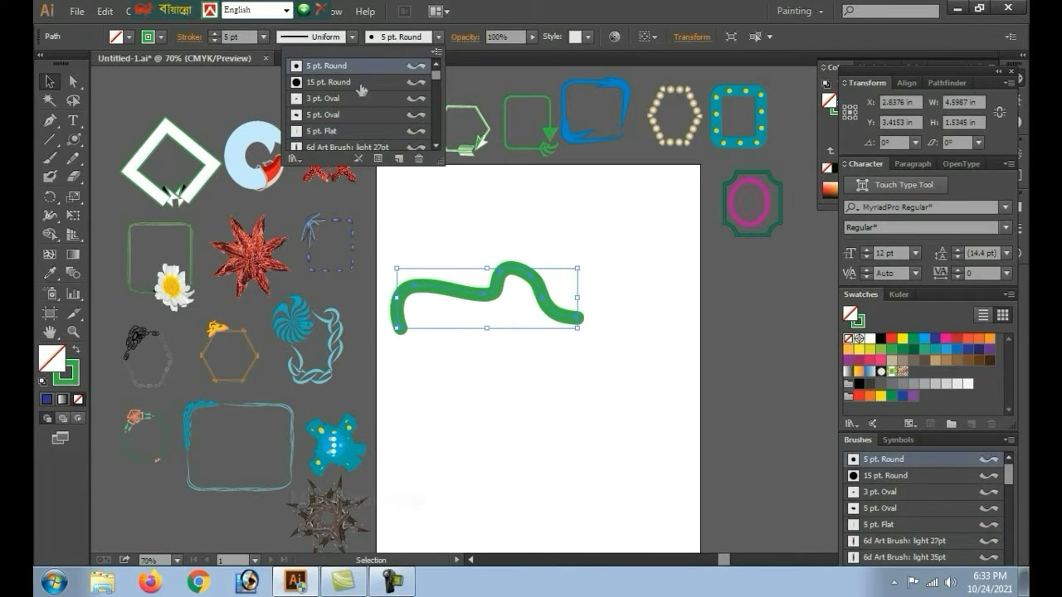
left_click(362, 83)
left_click(359, 99)
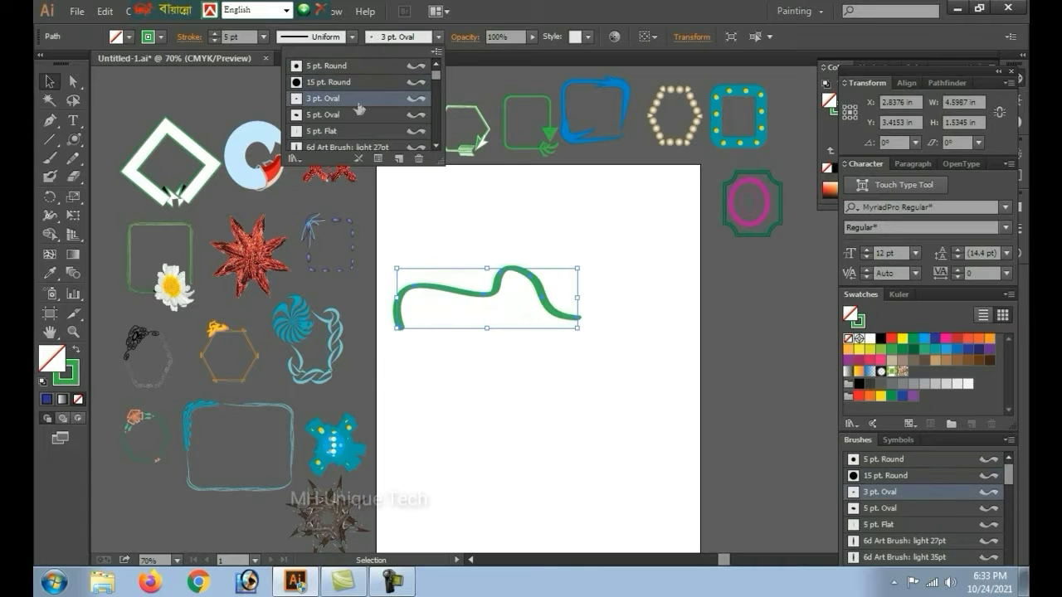
left_click(565, 242)
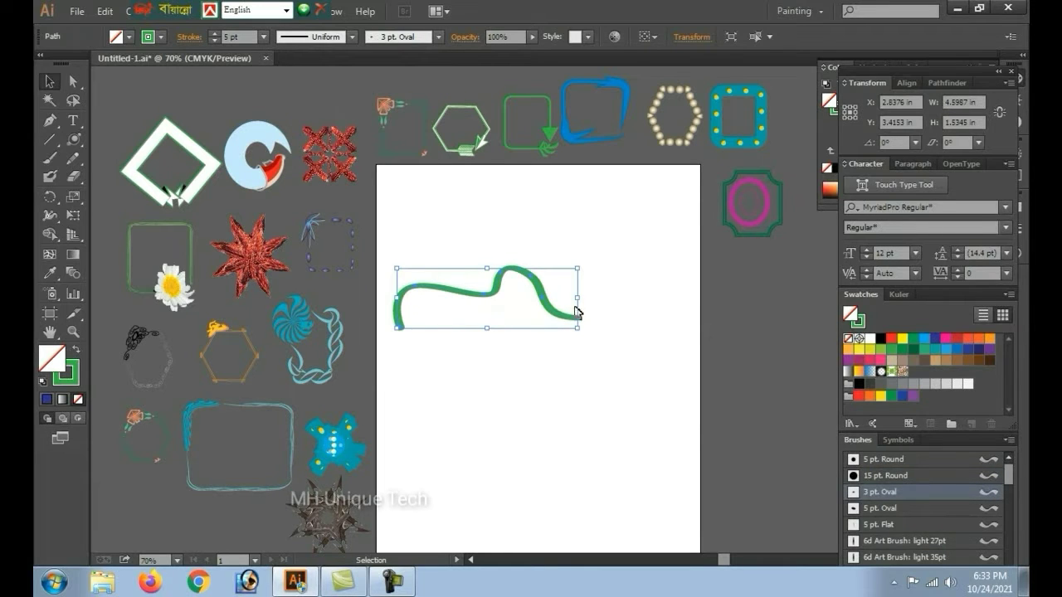
Step: Fade the stroke's opacity, then raise it back to 100%
left_click(533, 36)
left_click_drag(537, 52, 362, 51)
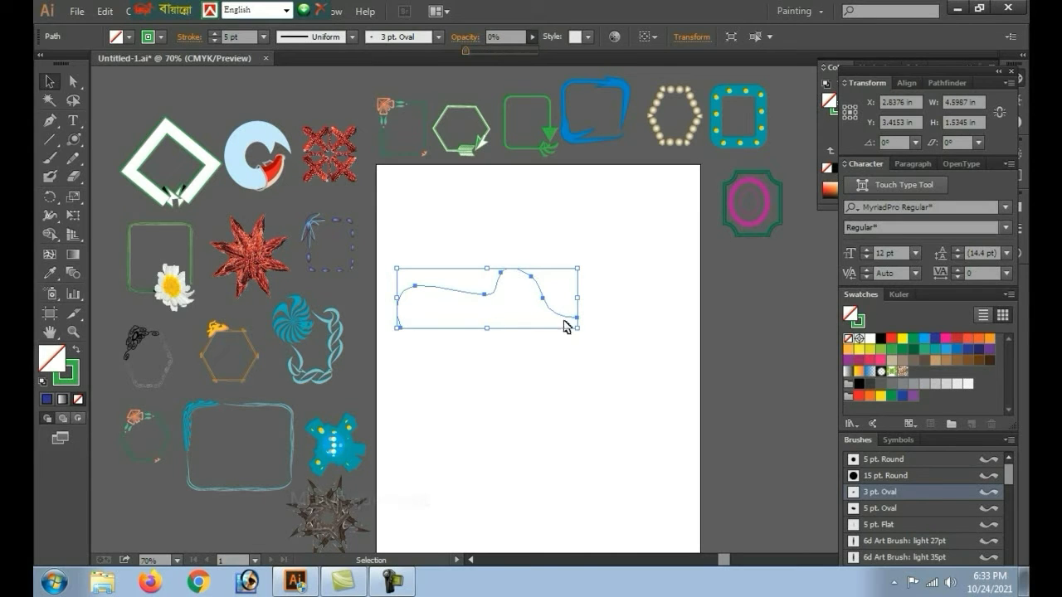
left_click(495, 52)
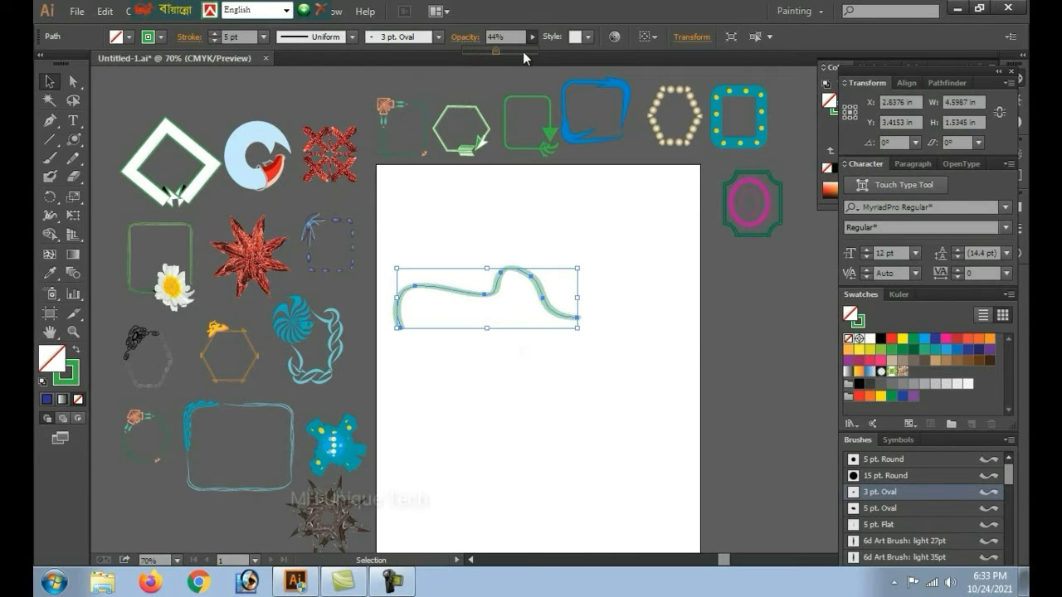
left_click(523, 51)
left_click_drag(523, 51, 535, 50)
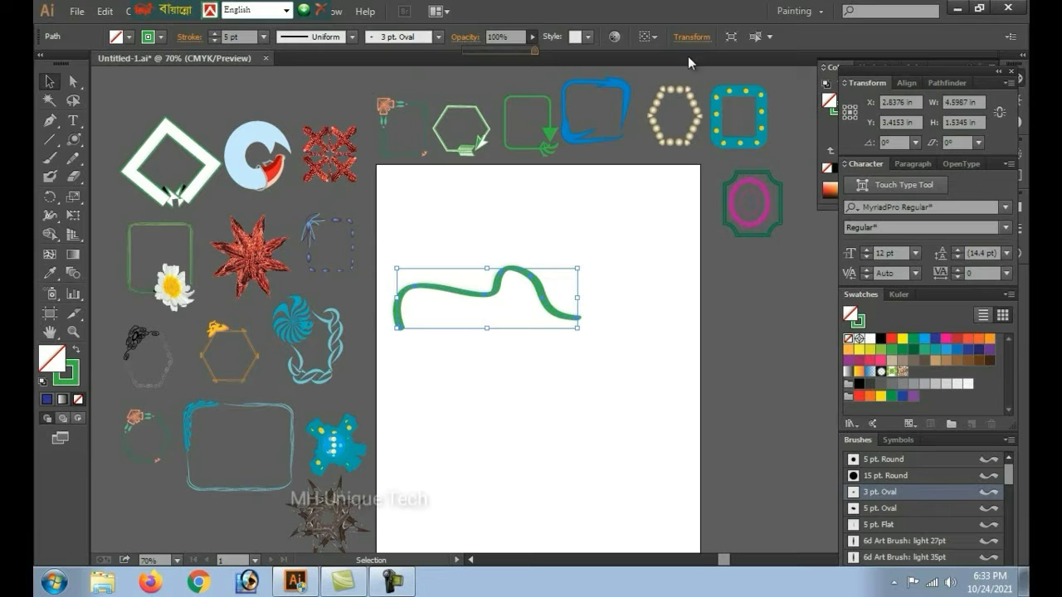
left_click(591, 36)
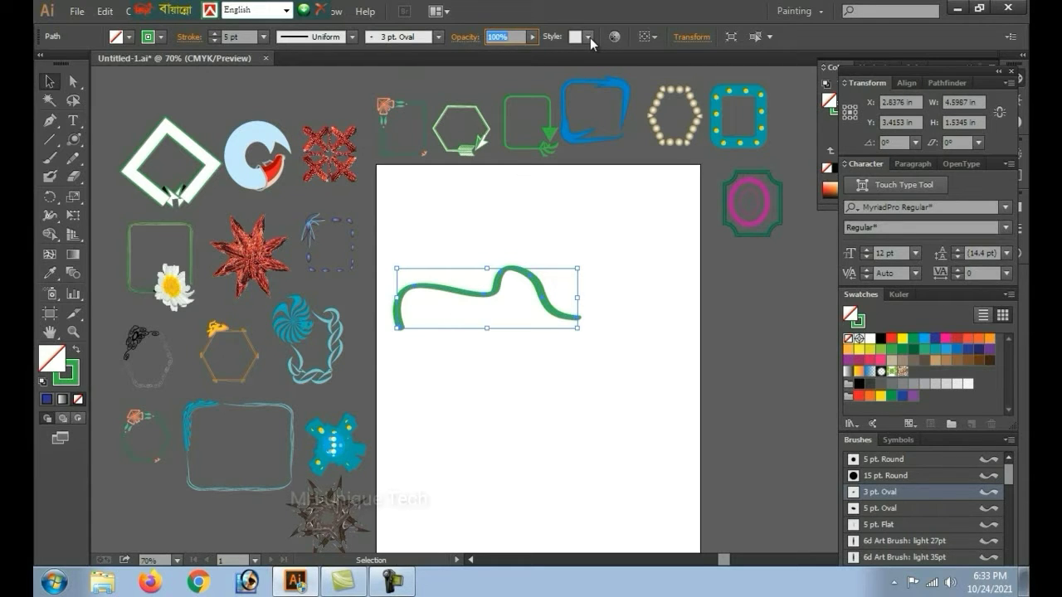
Step: Confirm 100% opacity and apply the yellow-green leaf graphic style to the path
key("Return")
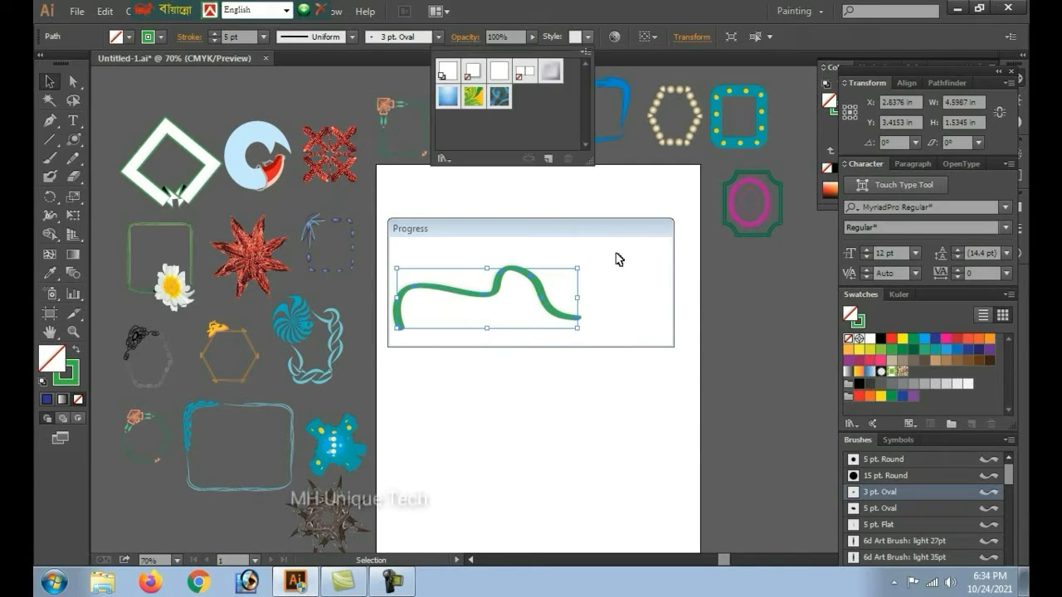
left_click(587, 38)
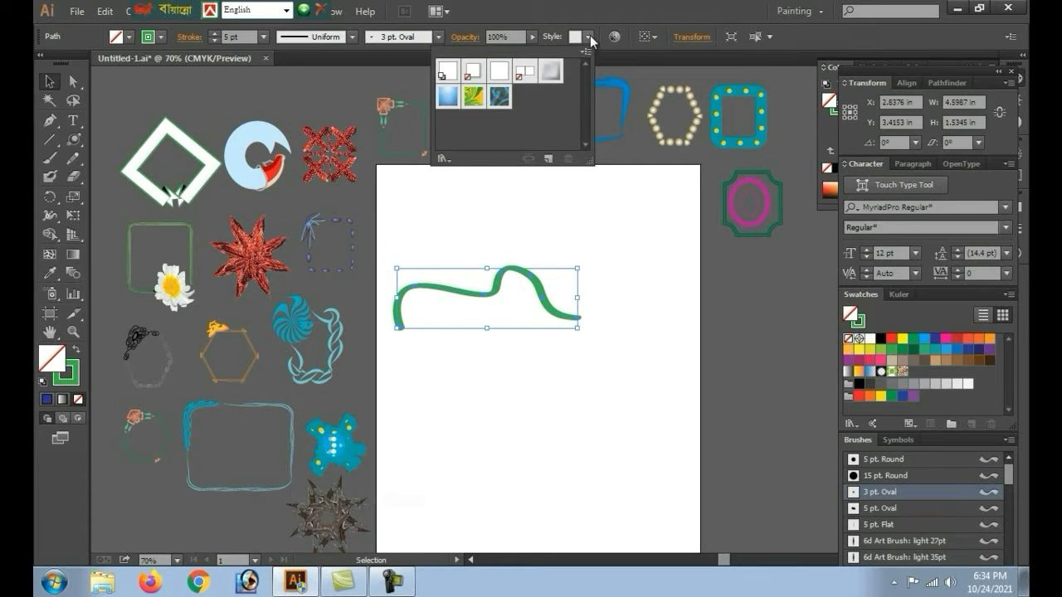
left_click(474, 97)
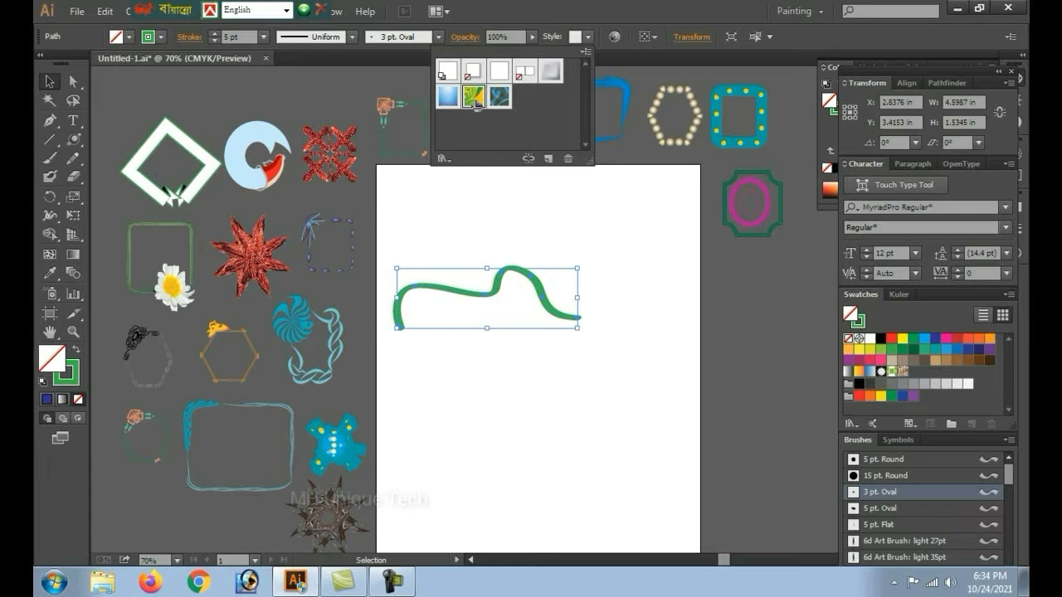
left_click(507, 362)
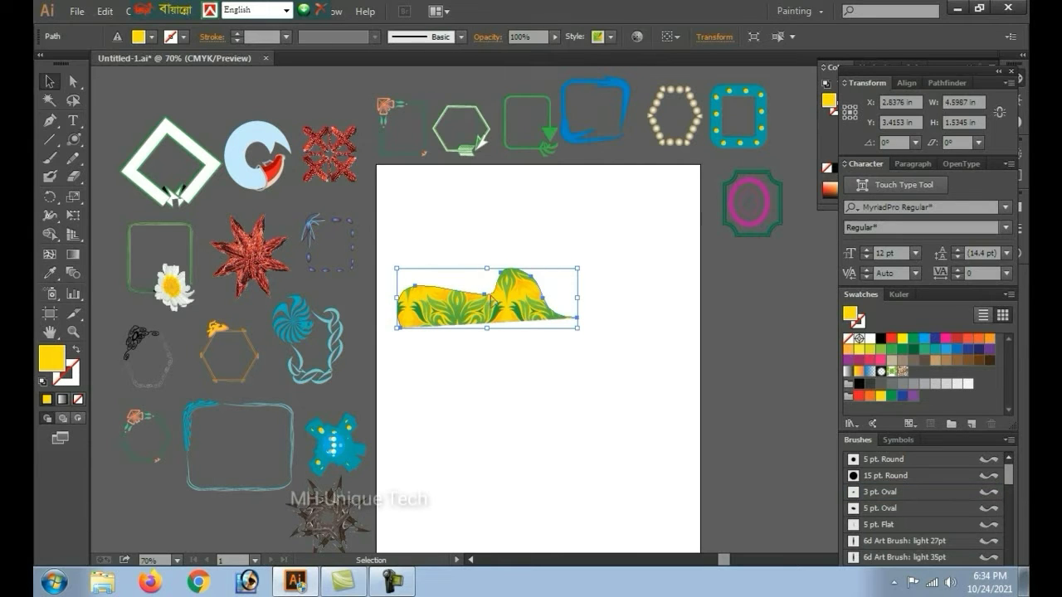
left_click(533, 354)
left_click(527, 282)
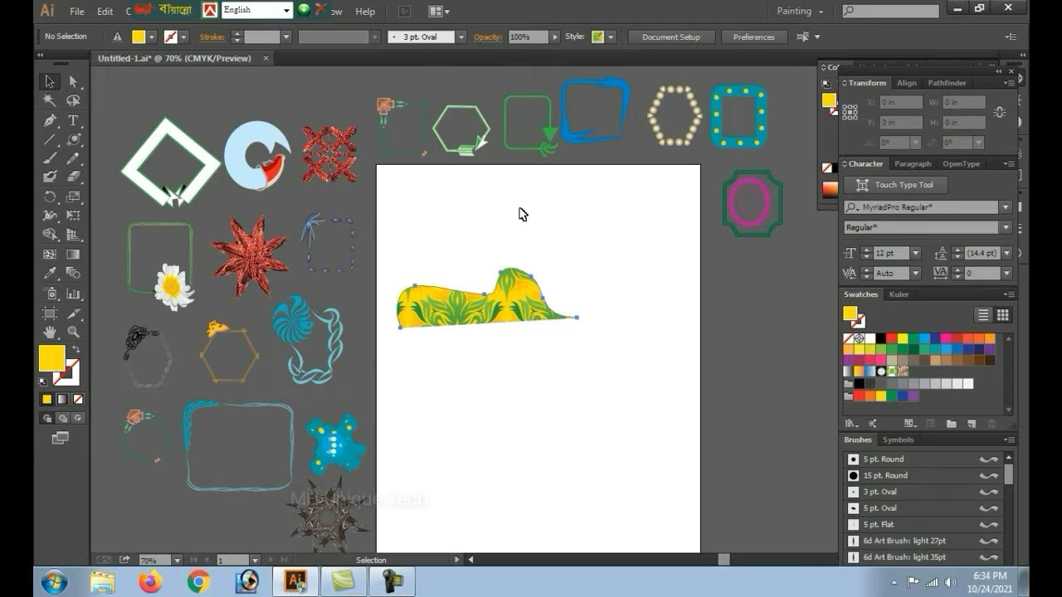
Step: Apply the blue swirl graphic style to the path, then delete it
left_click(609, 36)
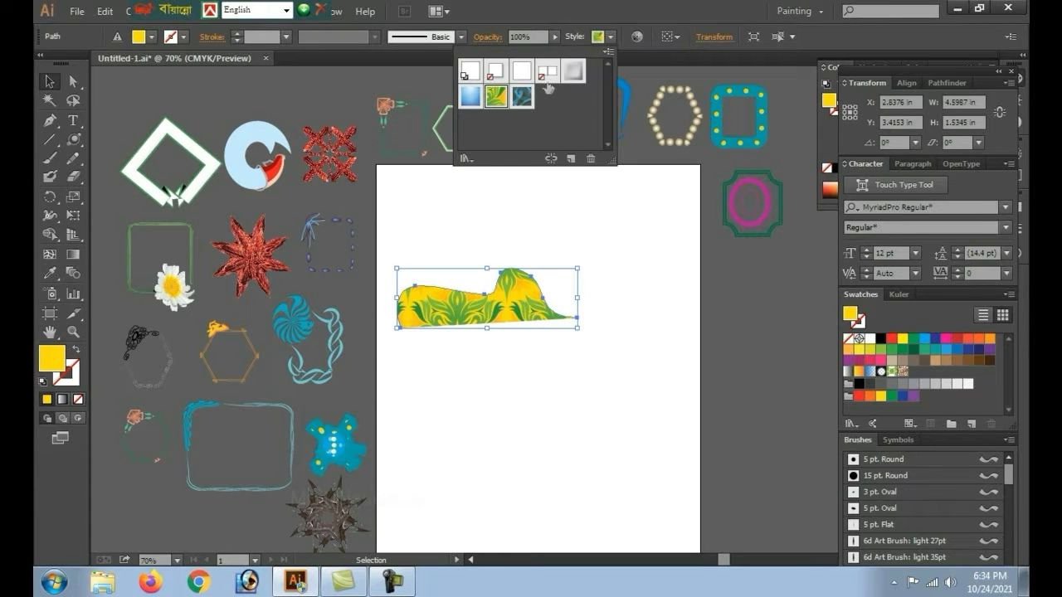
left_click(521, 97)
left_click(572, 346)
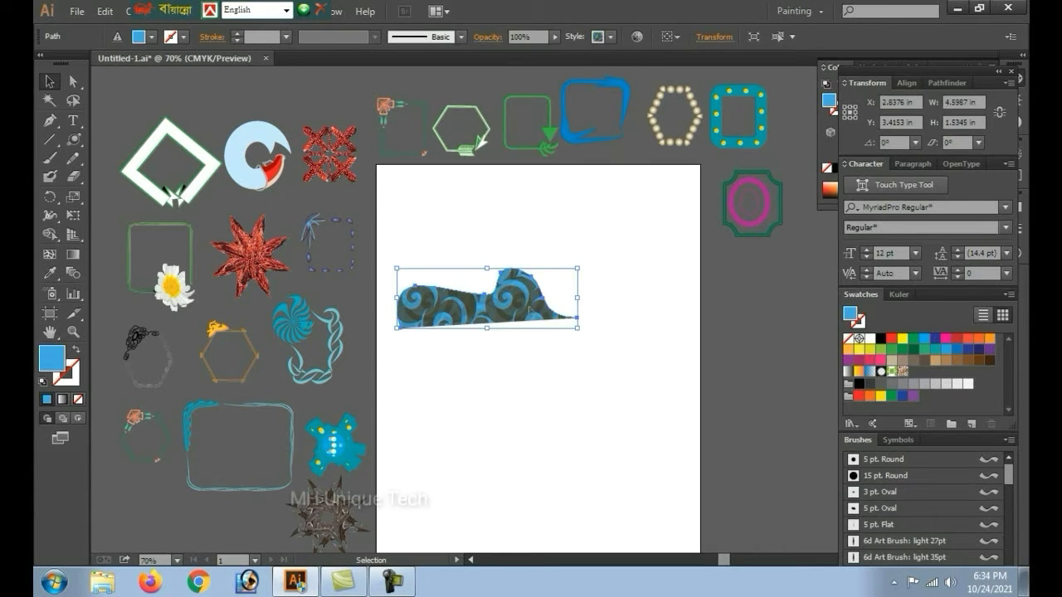
left_click(529, 379)
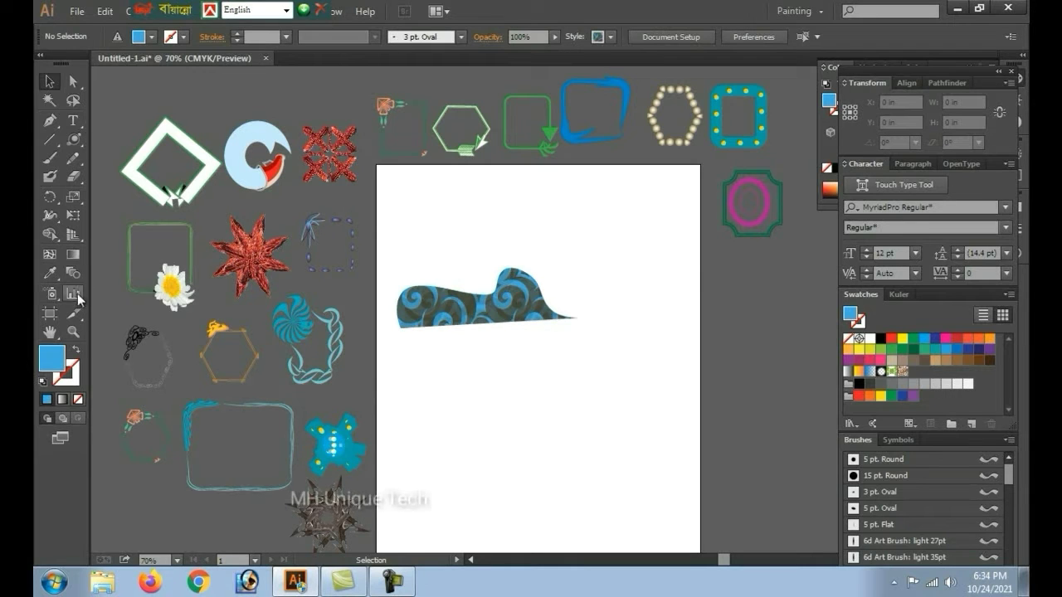
left_click(501, 315)
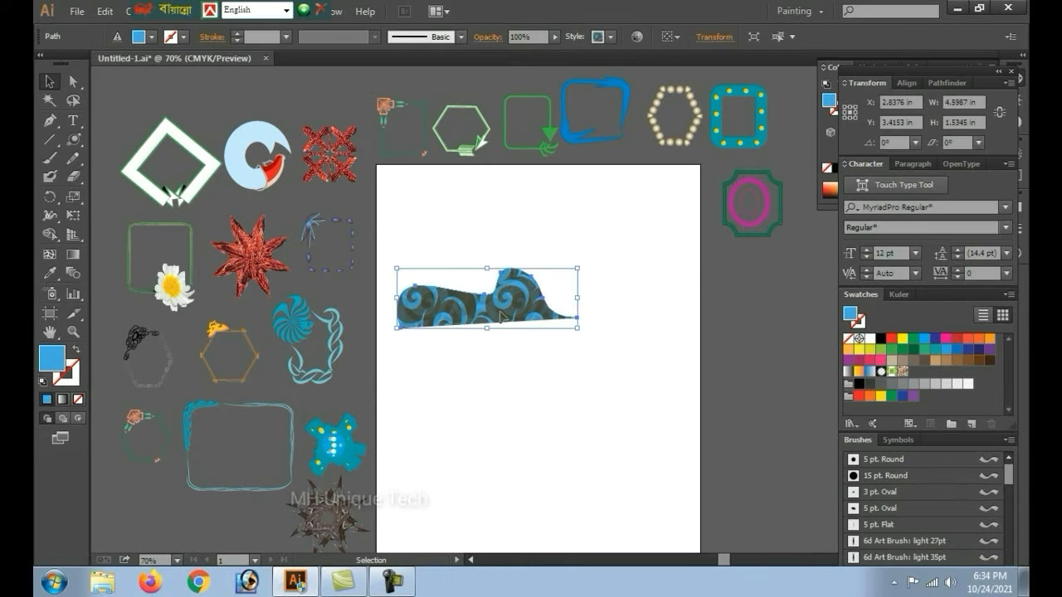
key("Delete")
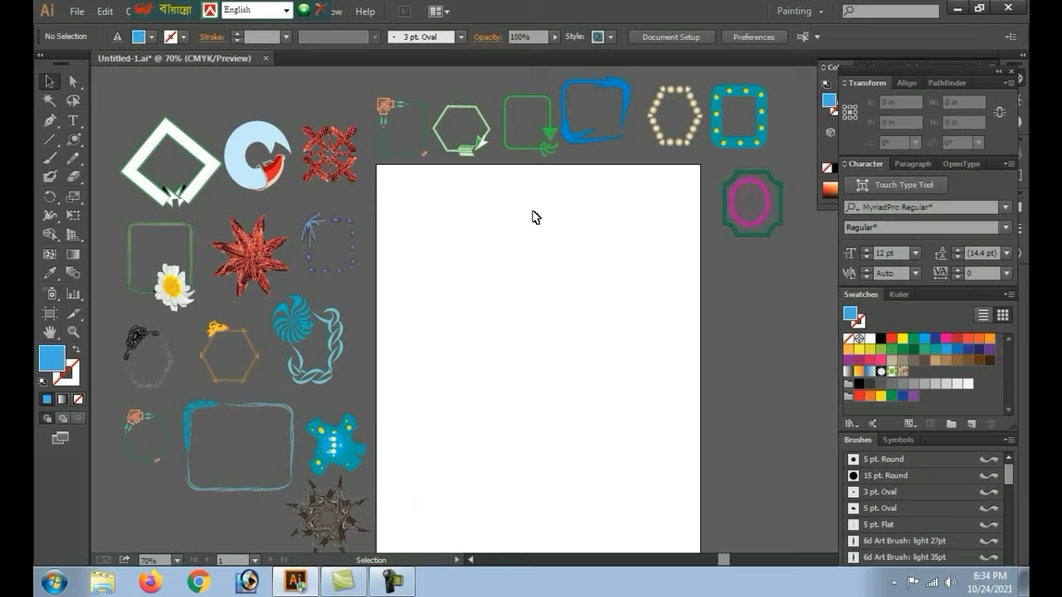
Step: Paint a wavy curve across the upper page and choose the 5 pt. Oval brush
left_click(49, 157)
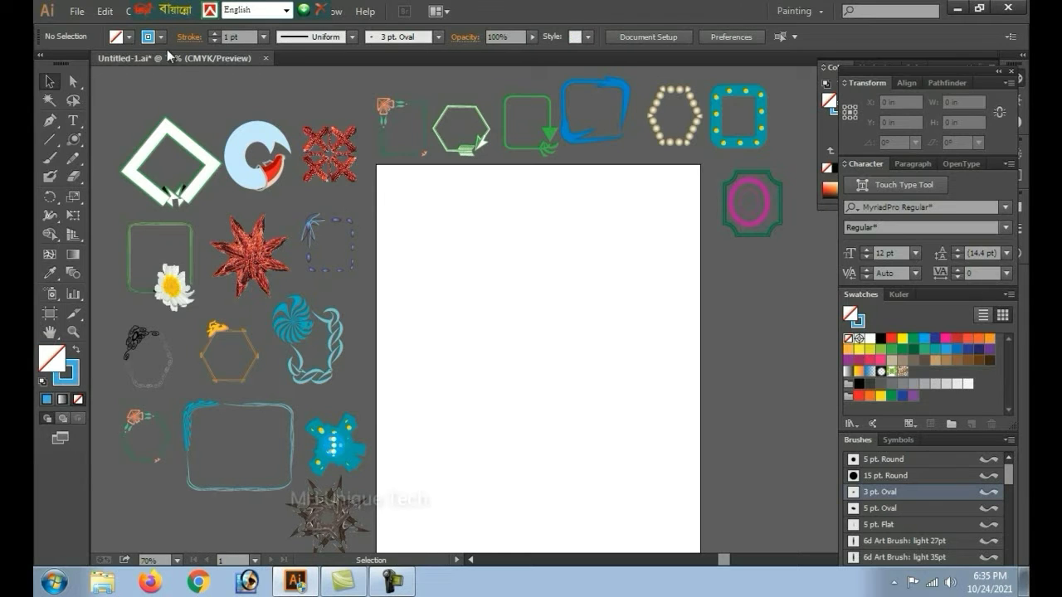
left_click(50, 157)
mouse_move(421, 312)
left_mouse_down()
mouse_move(445, 281)
mouse_move(564, 277)
mouse_move(623, 282)
mouse_move(636, 324)
left_mouse_up()
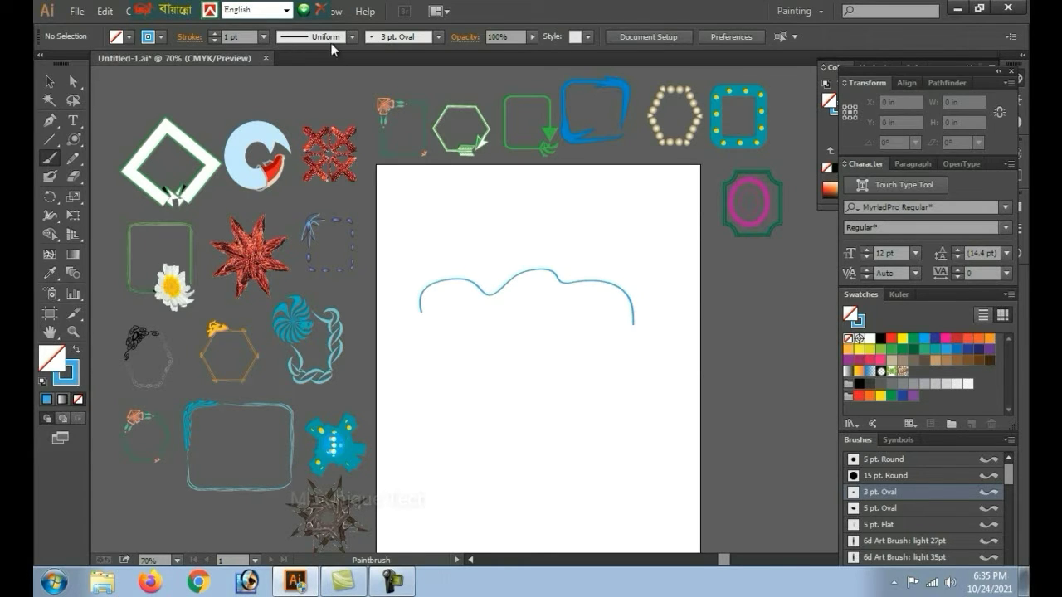
left_click(438, 36)
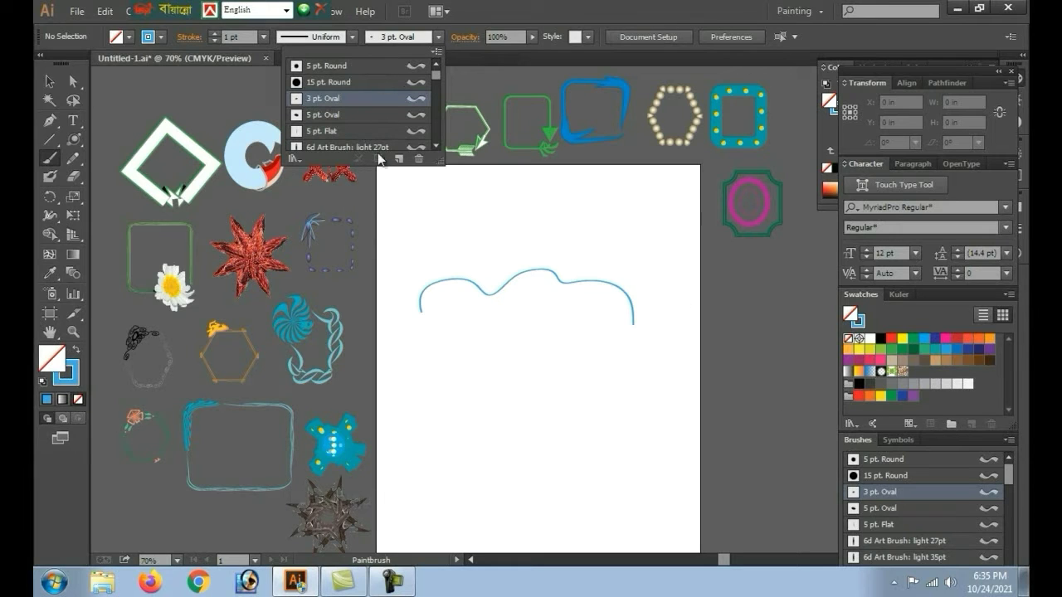
left_click(331, 114)
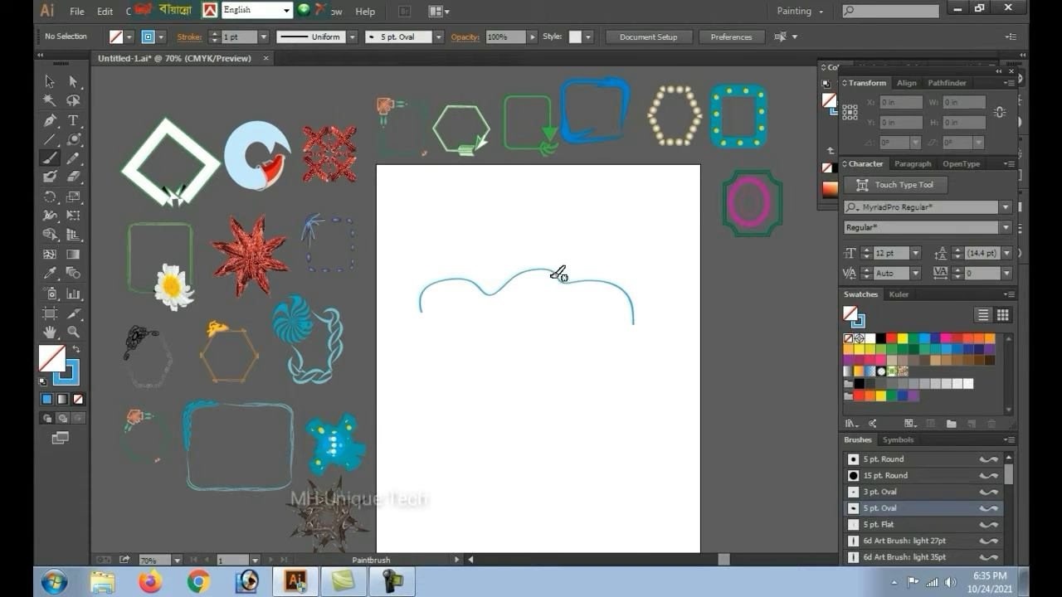
Step: Select the painted curve and scroll through its brush list
left_click(50, 82)
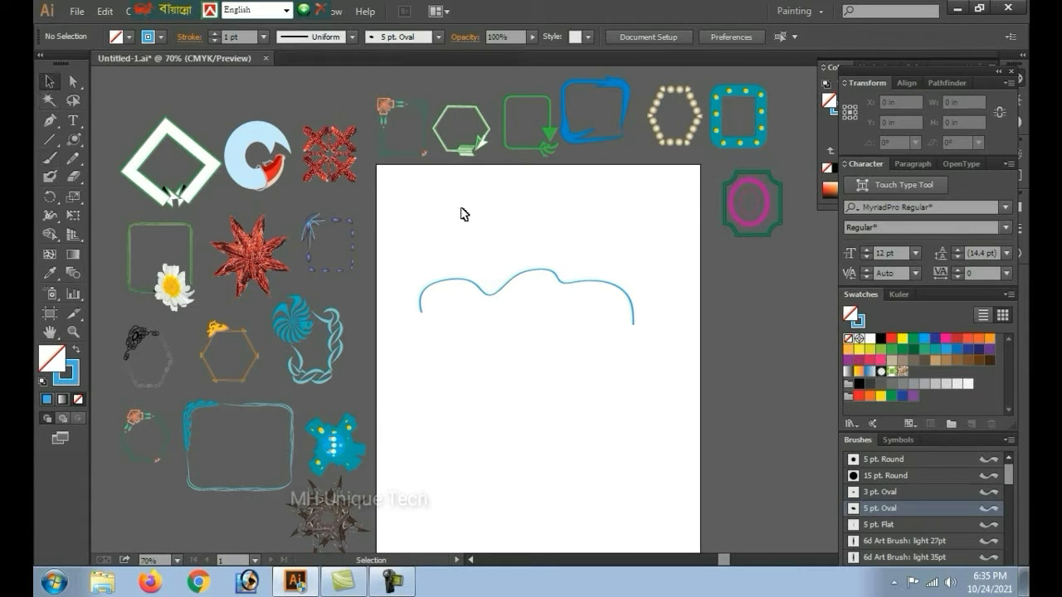
left_click(565, 282)
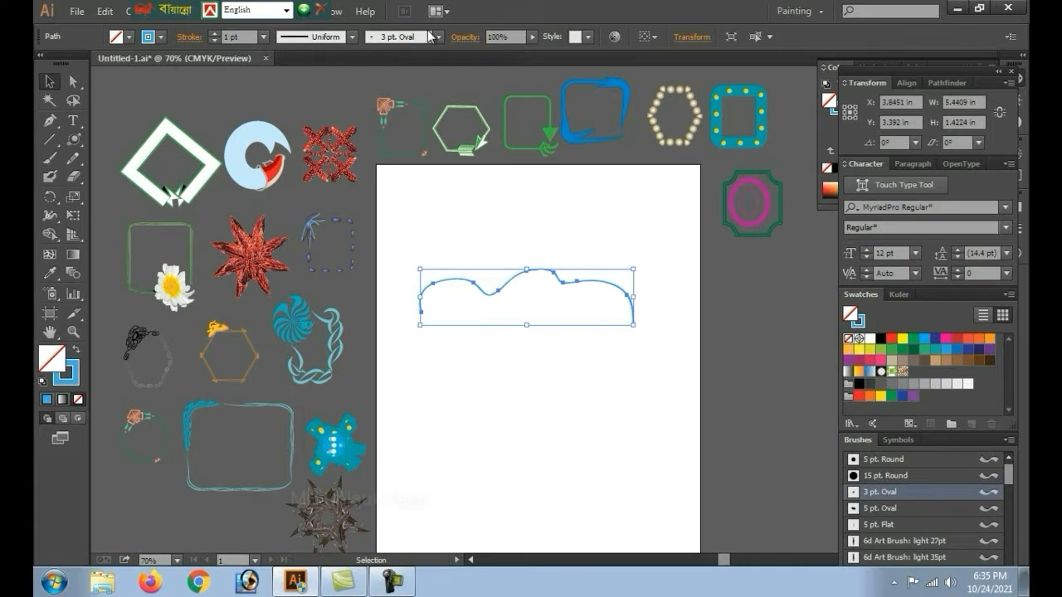
left_click(433, 37)
scroll(396, 129, "down", 3)
scroll(396, 128, "down", 3)
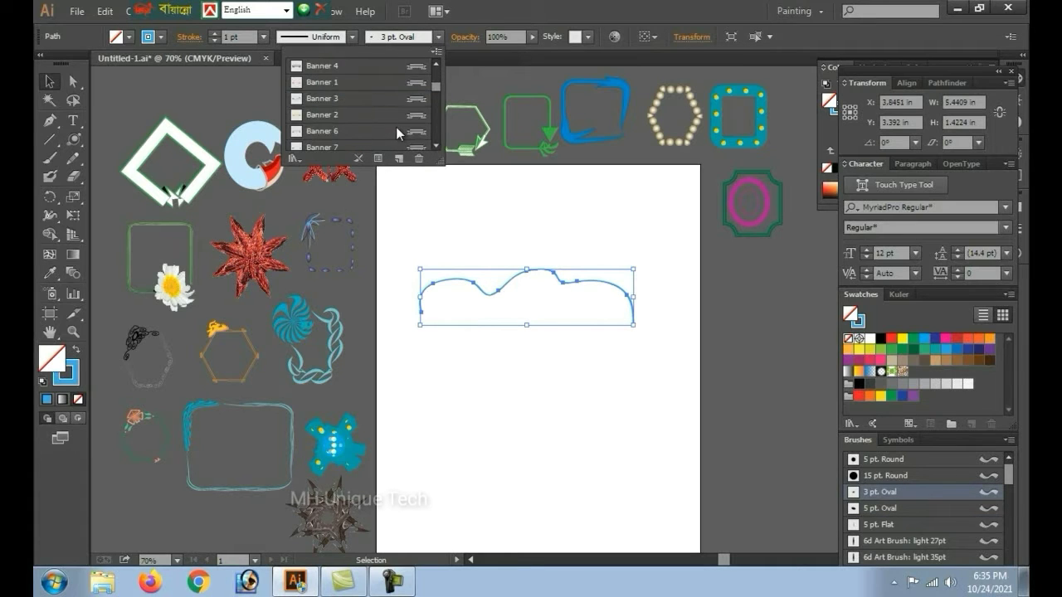
scroll(395, 127, "up", 2)
scroll(395, 127, "up", 3)
scroll(390, 130, "up", 3)
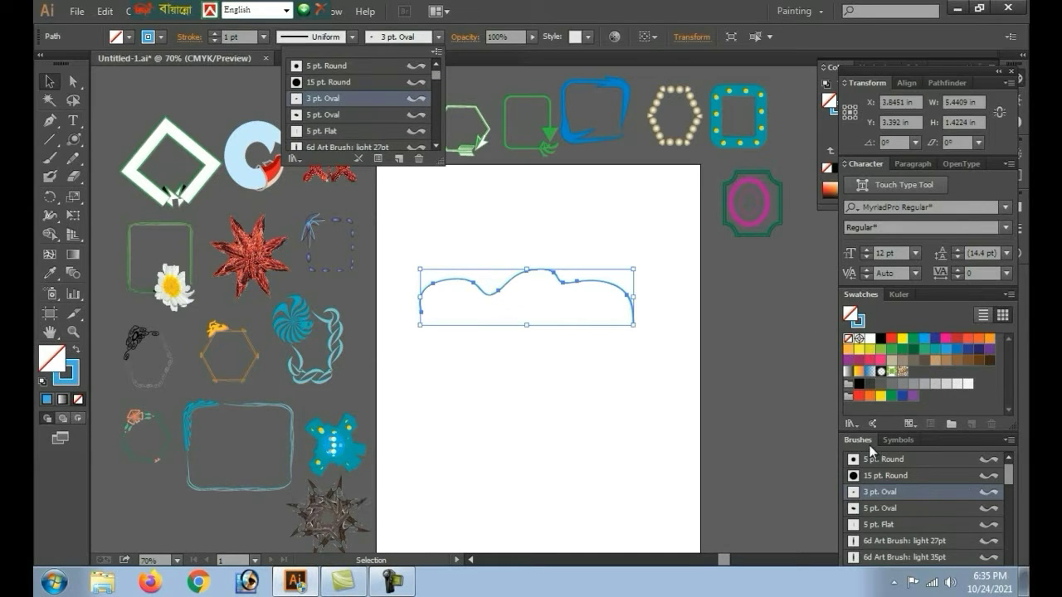
Step: Peek at the symbols library, return to brushes, and move the floating keyboard bar aside
left_click(891, 442)
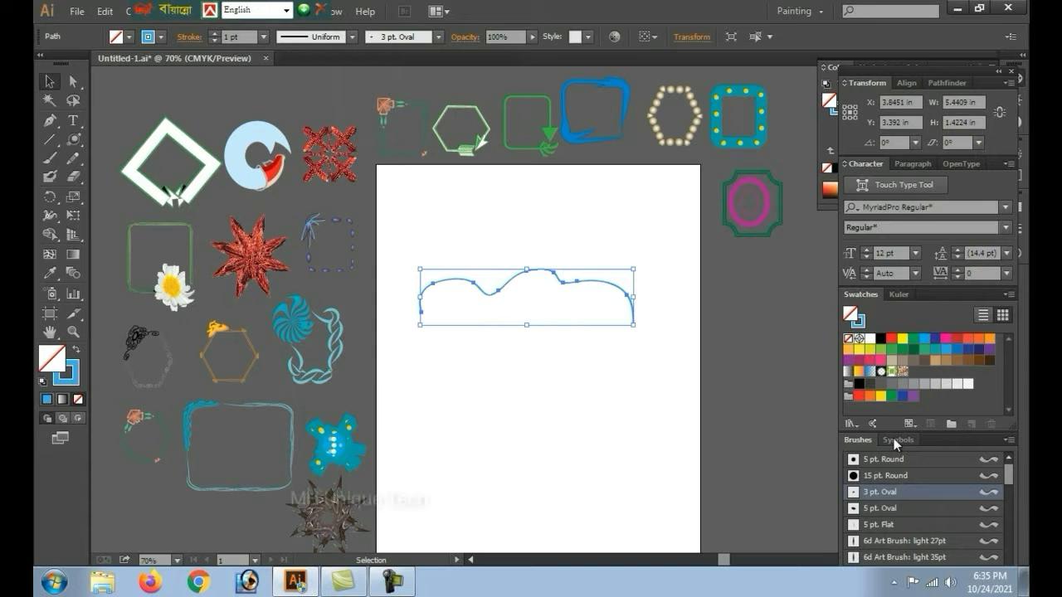
left_click(894, 440)
left_click(859, 440)
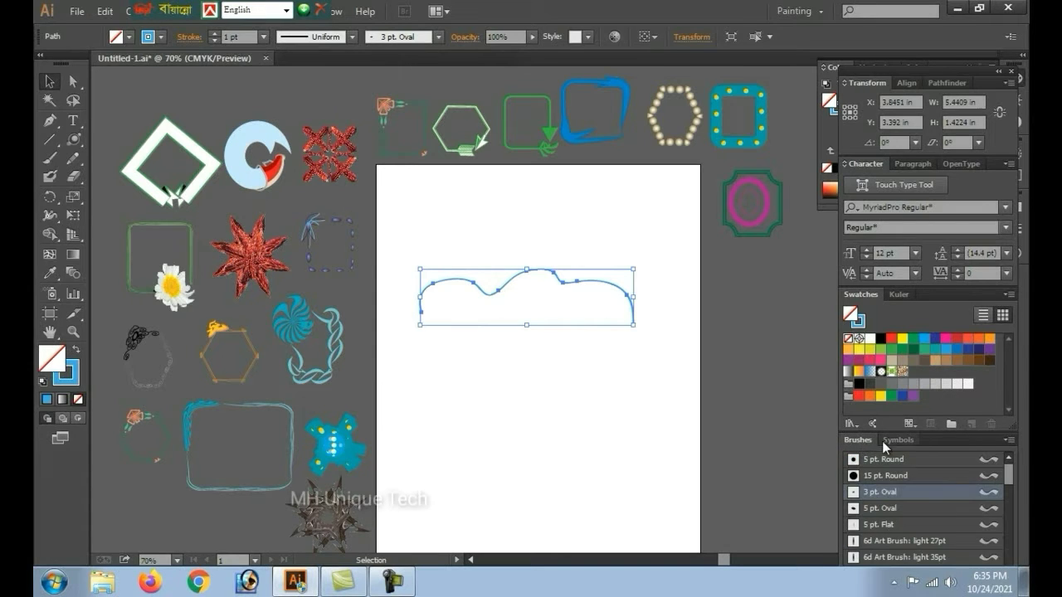
left_click_drag(166, 10, 577, 10)
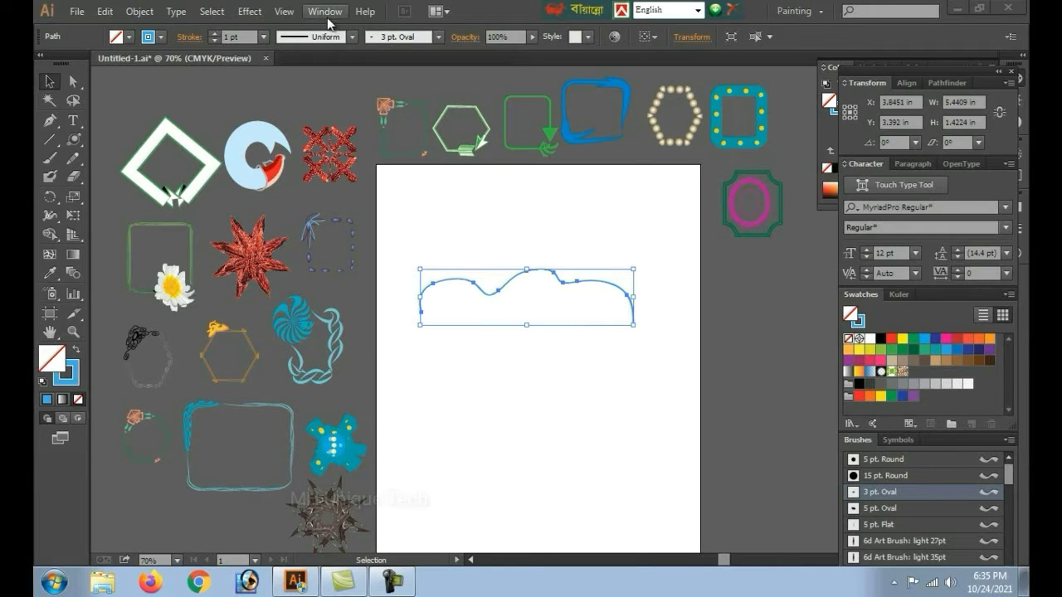
Step: Hide and then reopen the Brushes panel from the Window menu
left_click(324, 11)
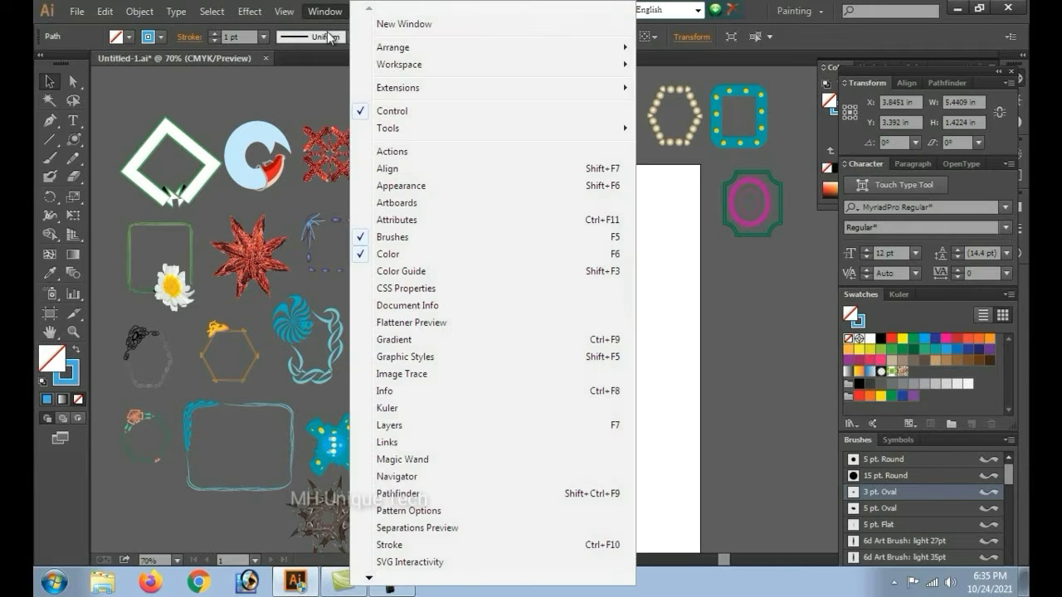
left_click(390, 237)
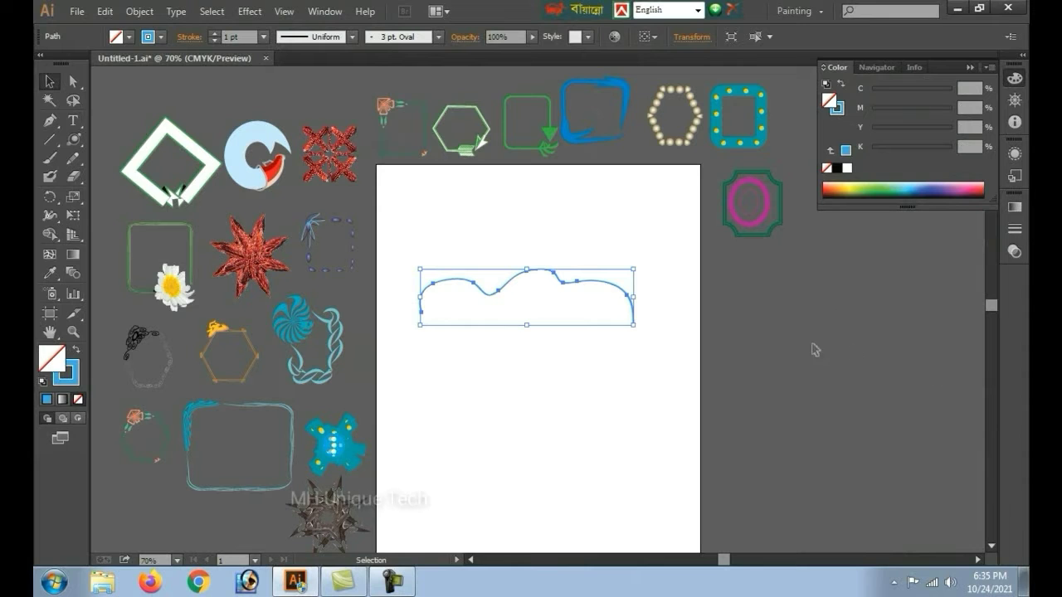
left_click(334, 15)
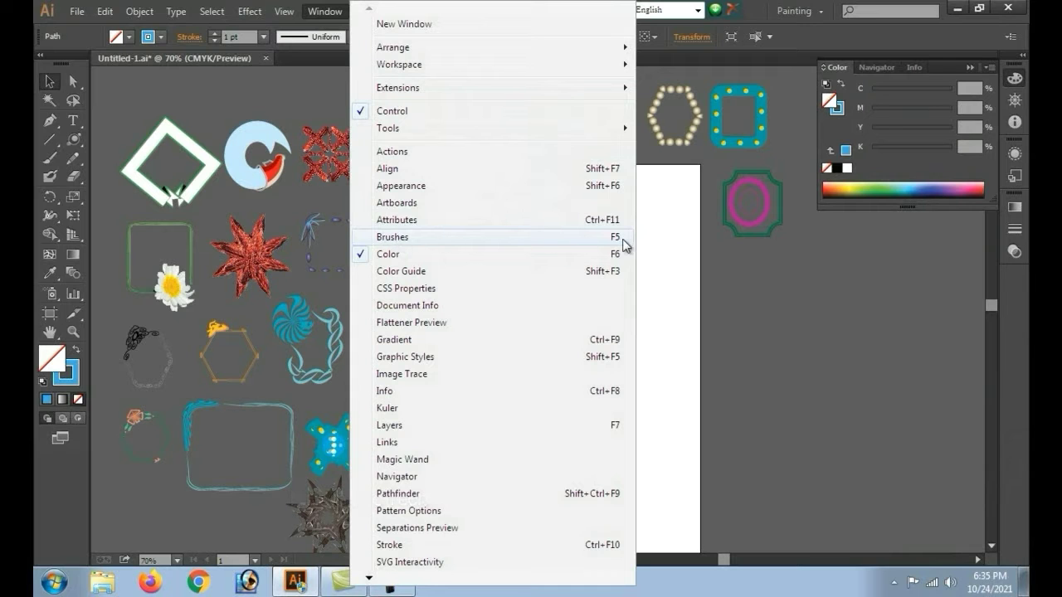
left_click(393, 238)
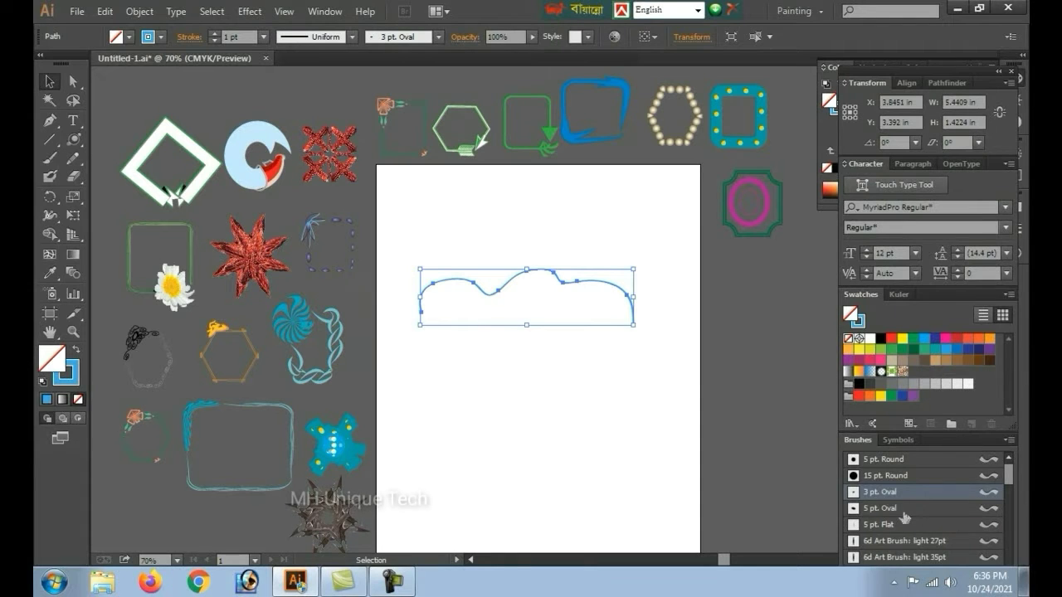
Step: Check the Brushes panel options menu, then select and delete the wavy blue curve
left_click(1010, 440)
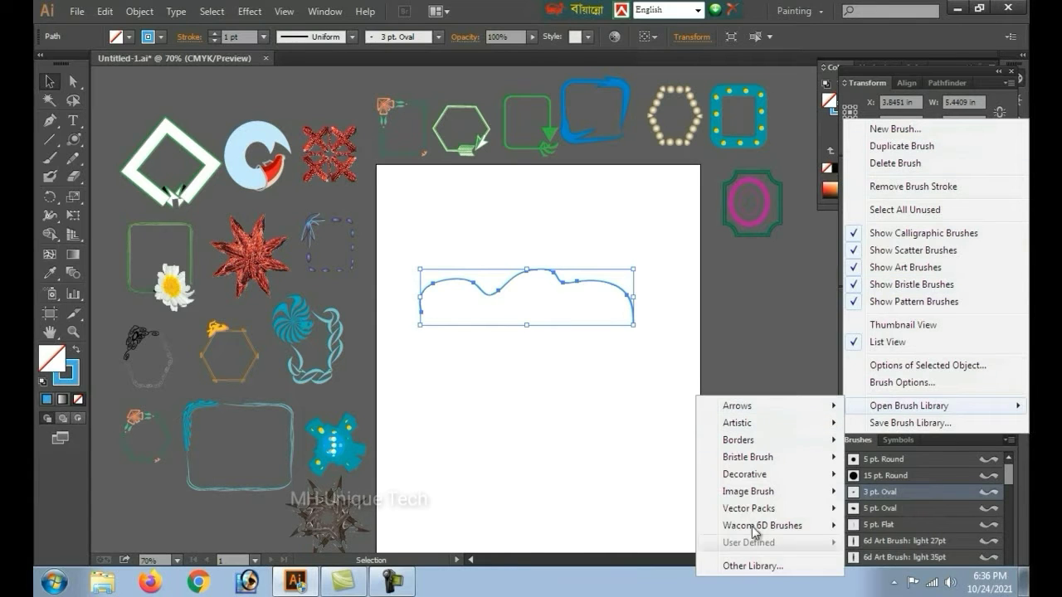
mouse_move(910, 406)
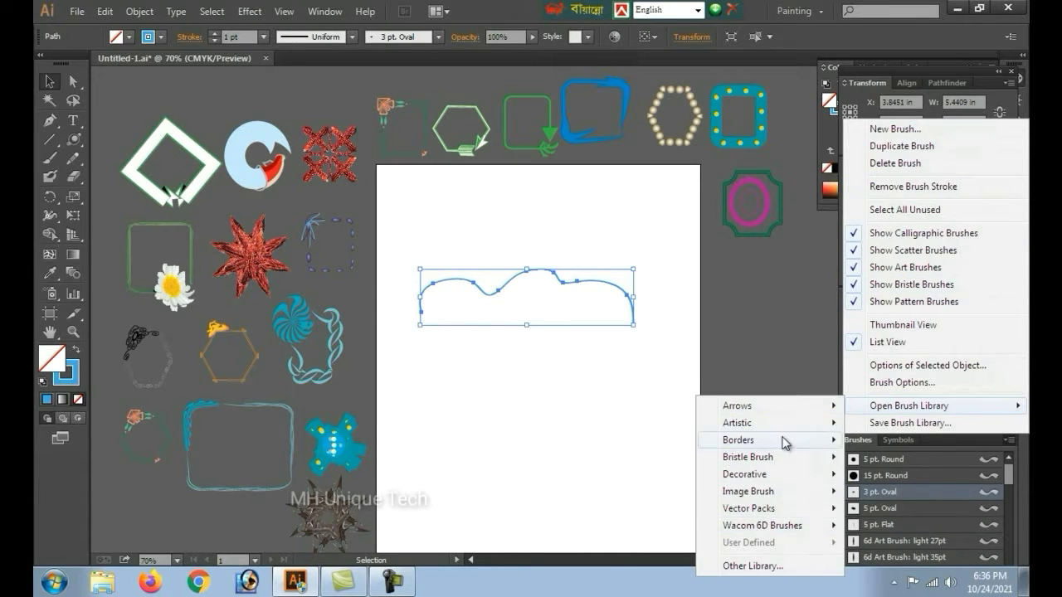
left_click(751, 324)
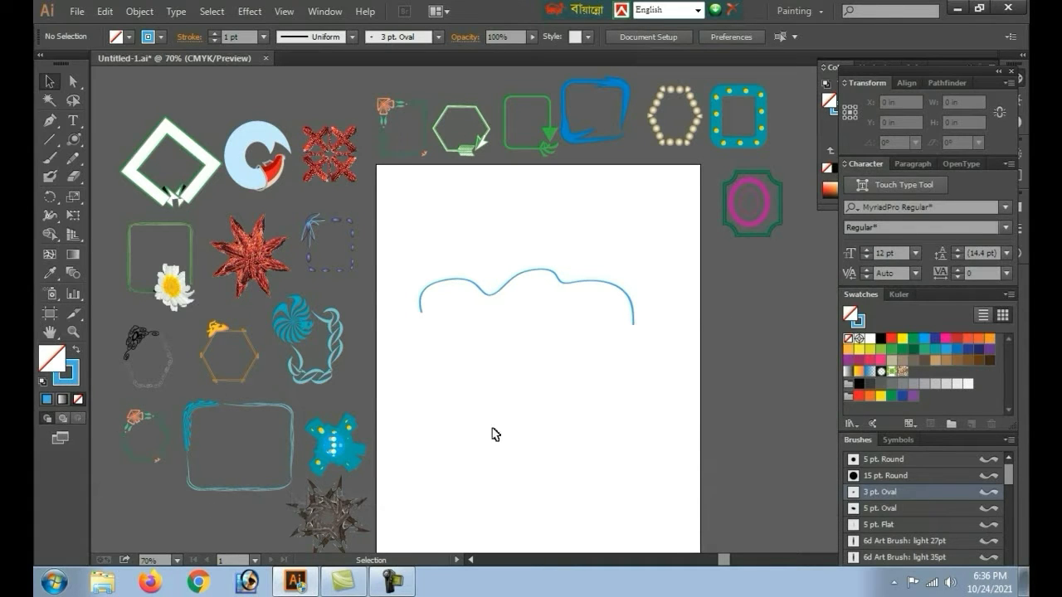
left_click(560, 280)
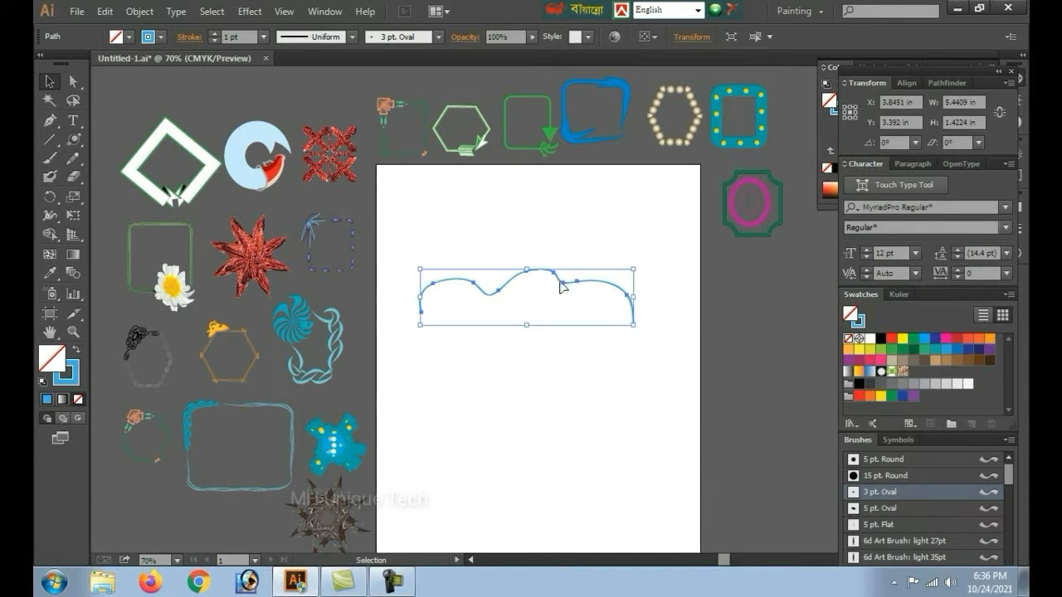
key("Delete")
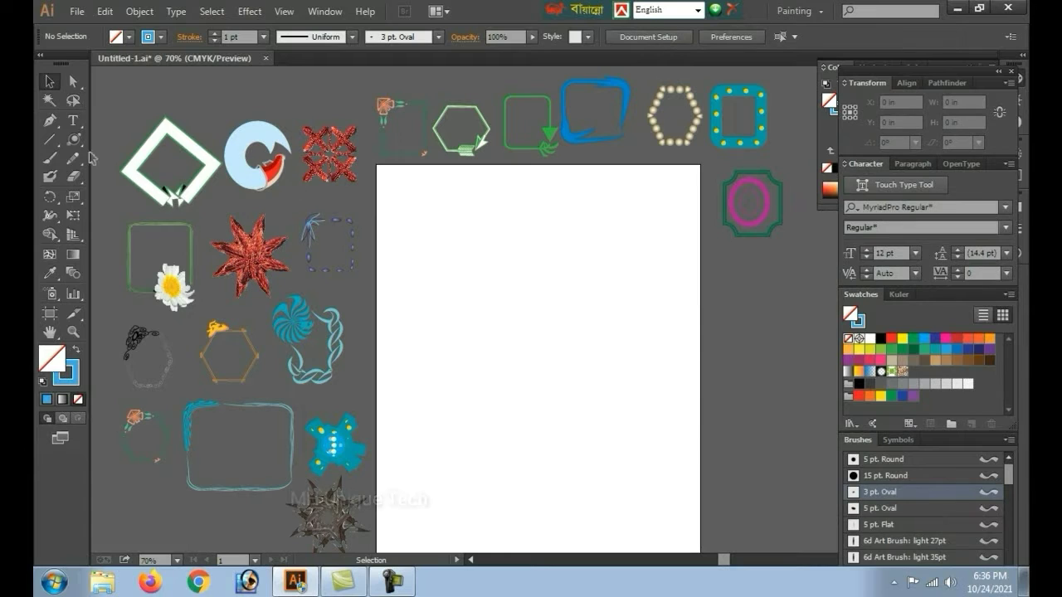
Step: Draw a square, a rounded rectangle below it, and a hexagon near the bottom left
left_click_drag(78, 140, 119, 141)
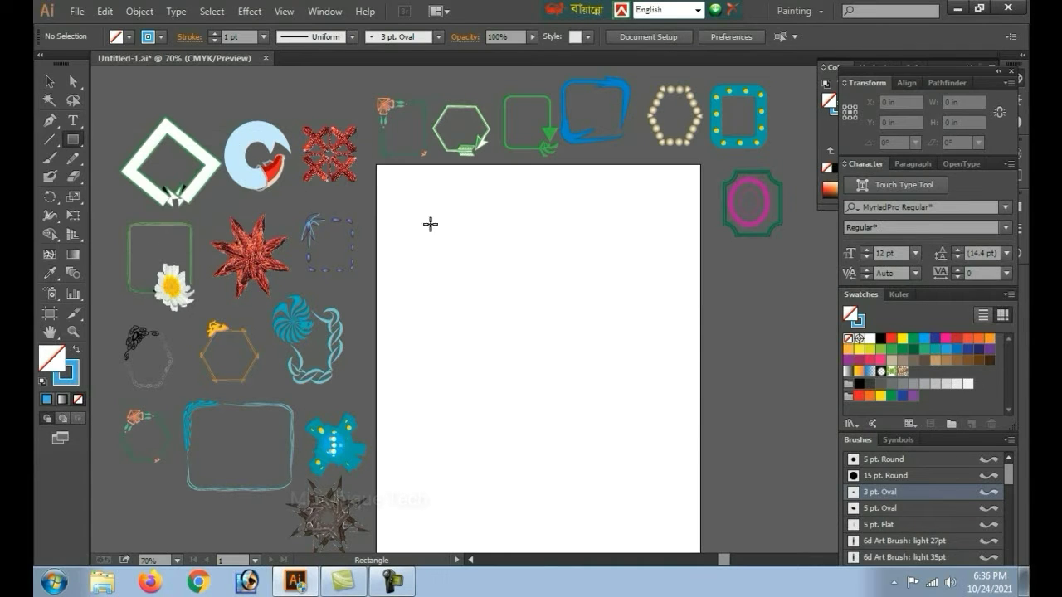
left_click_drag(447, 227, 553, 323)
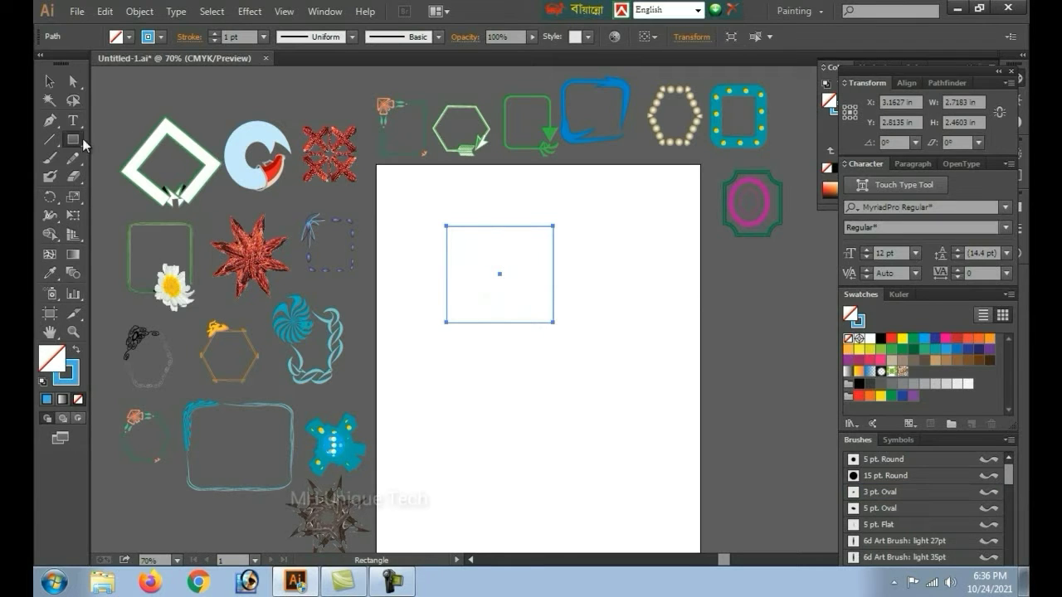
left_click_drag(82, 138, 166, 158)
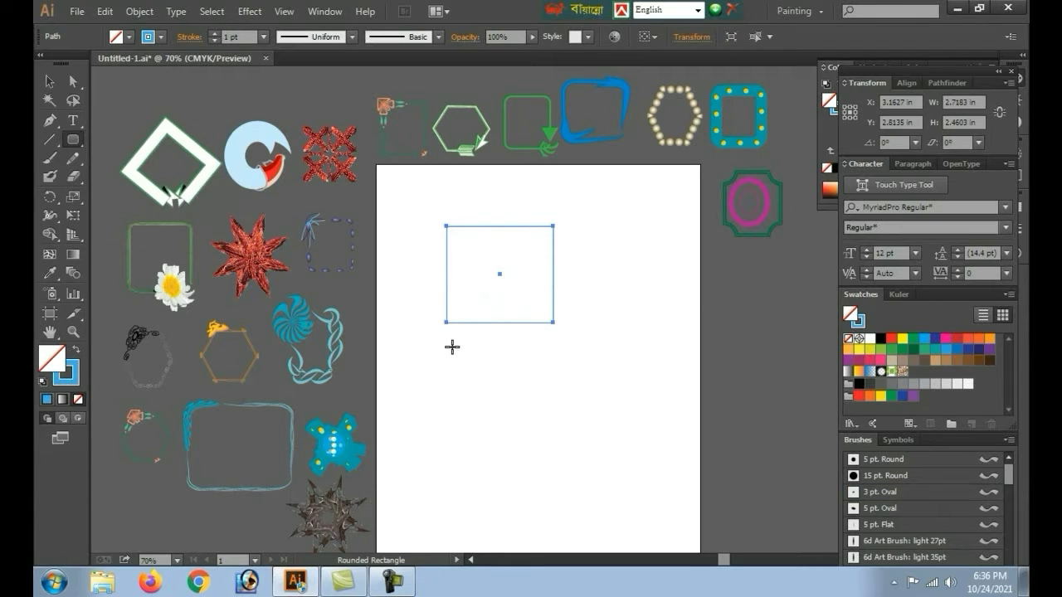
left_click_drag(453, 347, 565, 444)
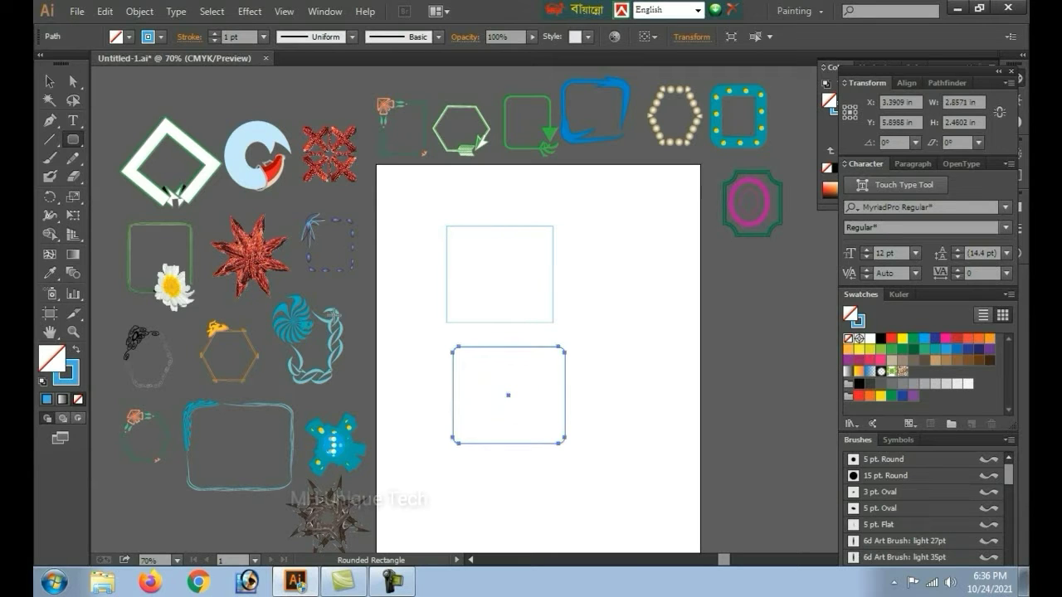
left_click_drag(72, 141, 110, 201)
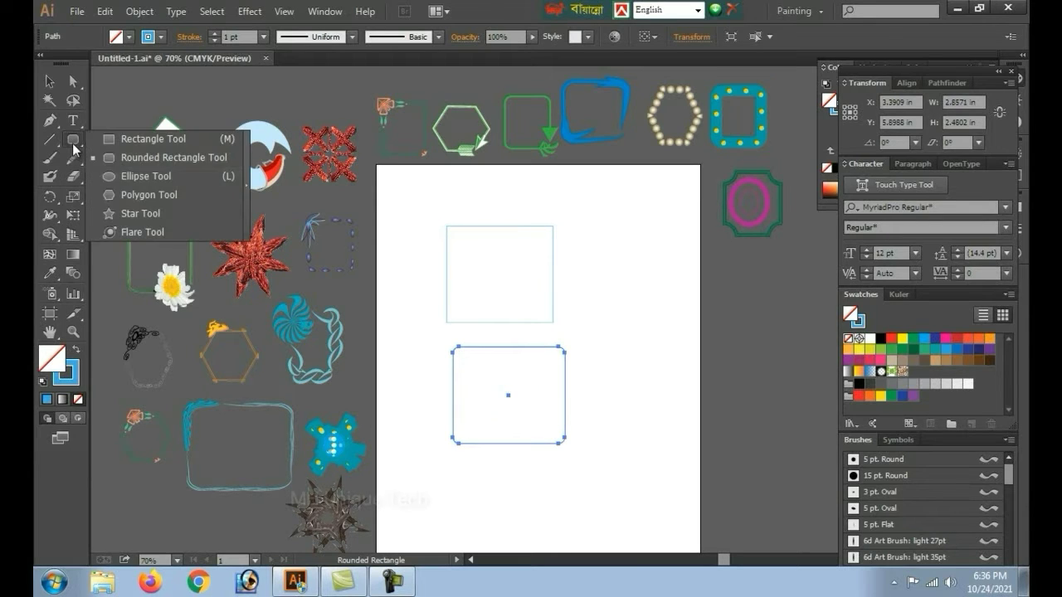
left_click(109, 199)
left_click_drag(444, 476, 483, 514)
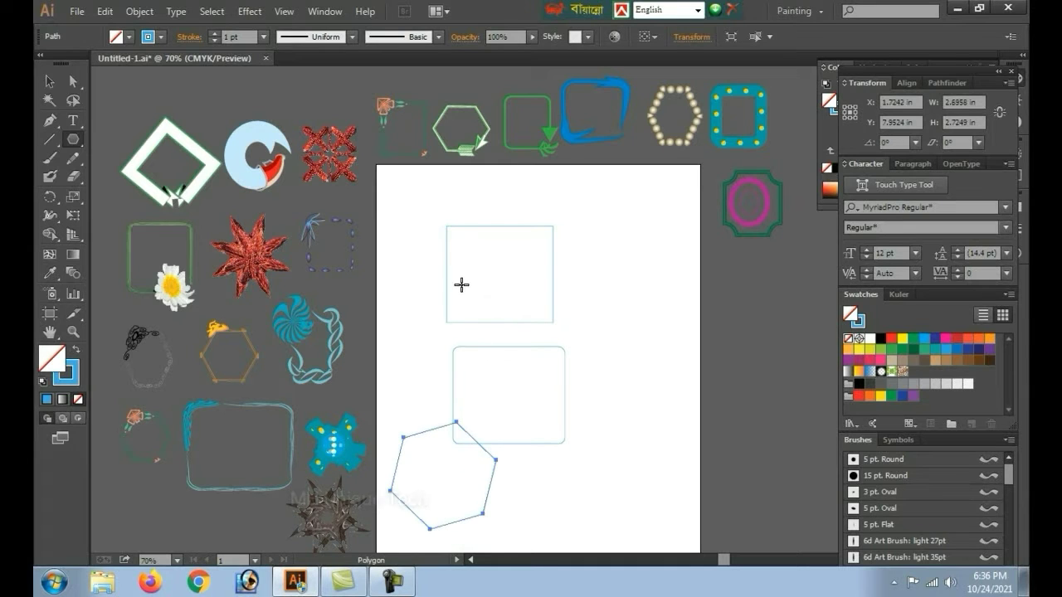
Step: Move the two rectangles up and left and nudge the hexagon right and down
key("v")
left_click_drag(579, 253, 558, 359)
left_click_drag(554, 305, 524, 267)
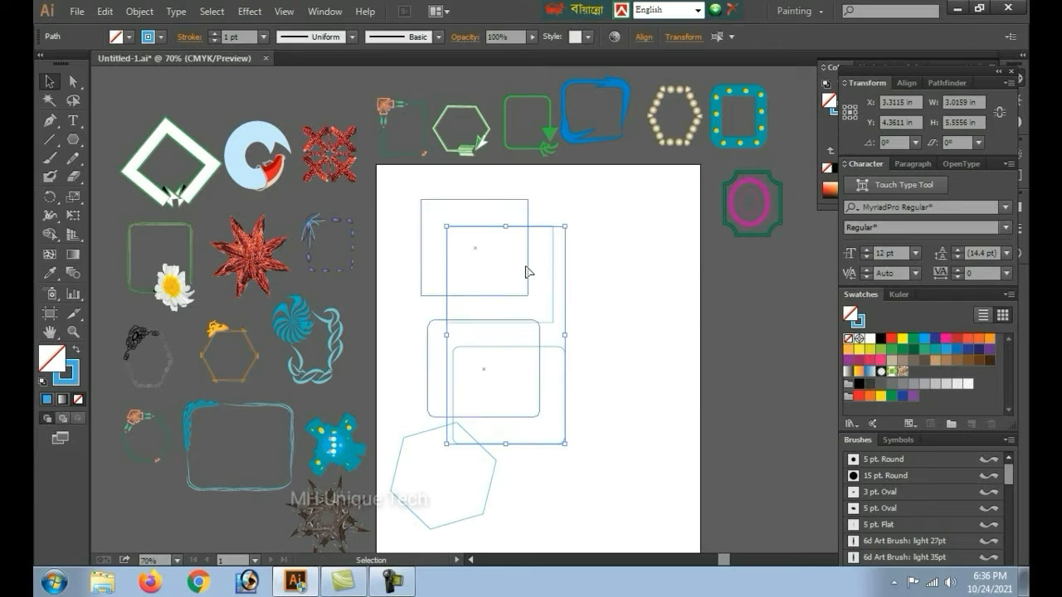
left_click(503, 463)
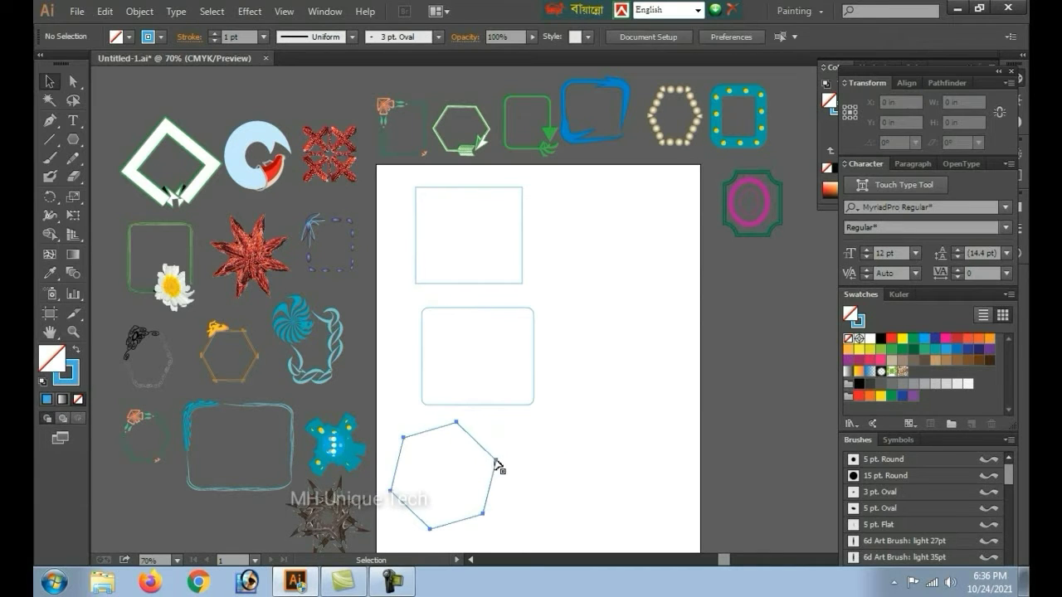
left_click_drag(508, 463, 539, 469)
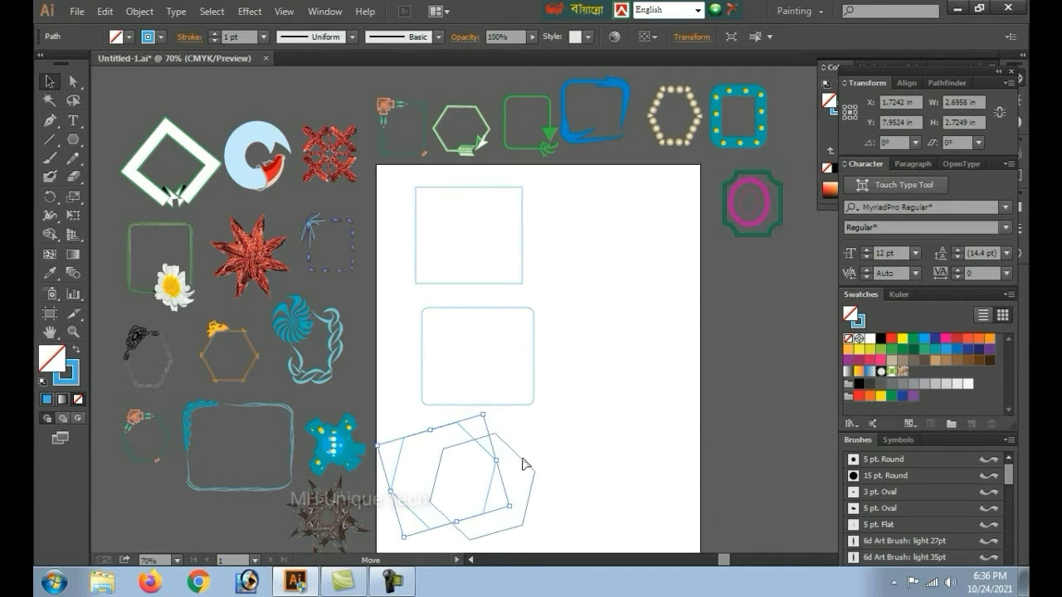
left_click(557, 371)
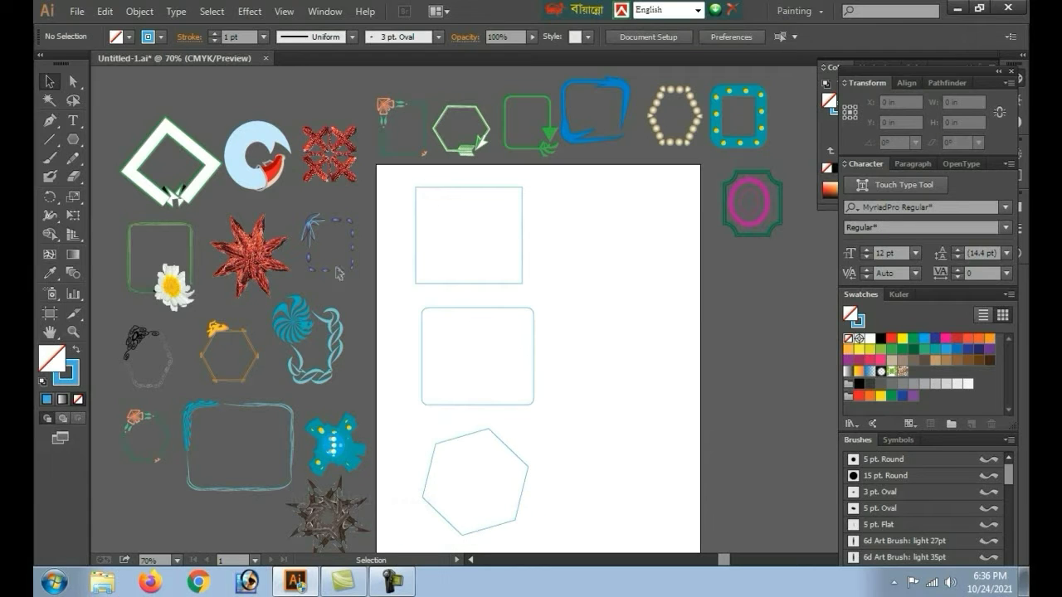
left_click_drag(76, 137, 133, 178)
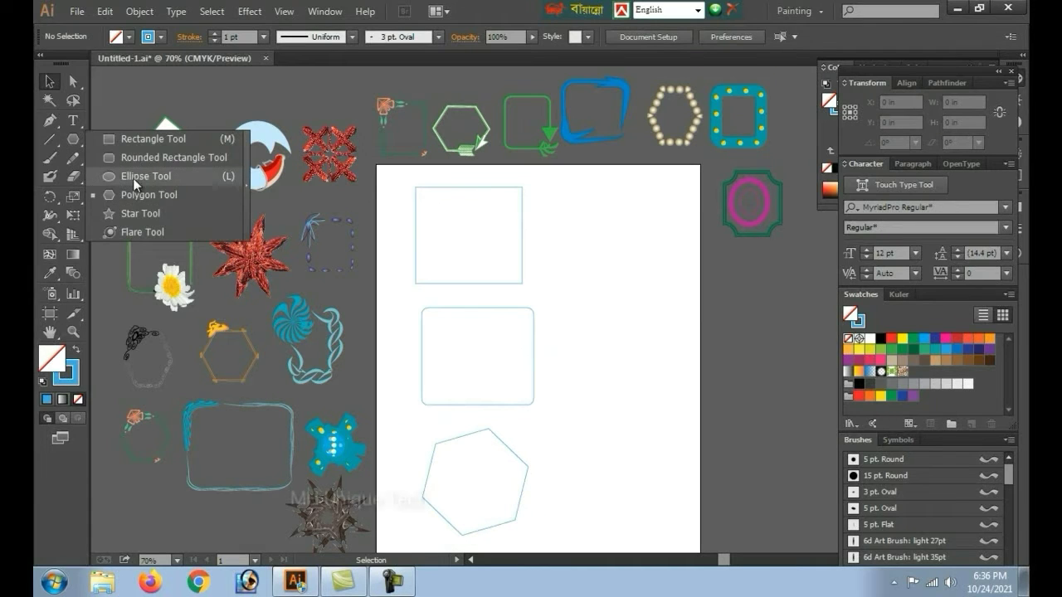
Step: Draw a circle about 2.3 in across at the top right, then nudge it right and down
mouse_move(624, 264)
left_mouse_down()
mouse_move(716, 311)
mouse_move(655, 280)
left_mouse_up()
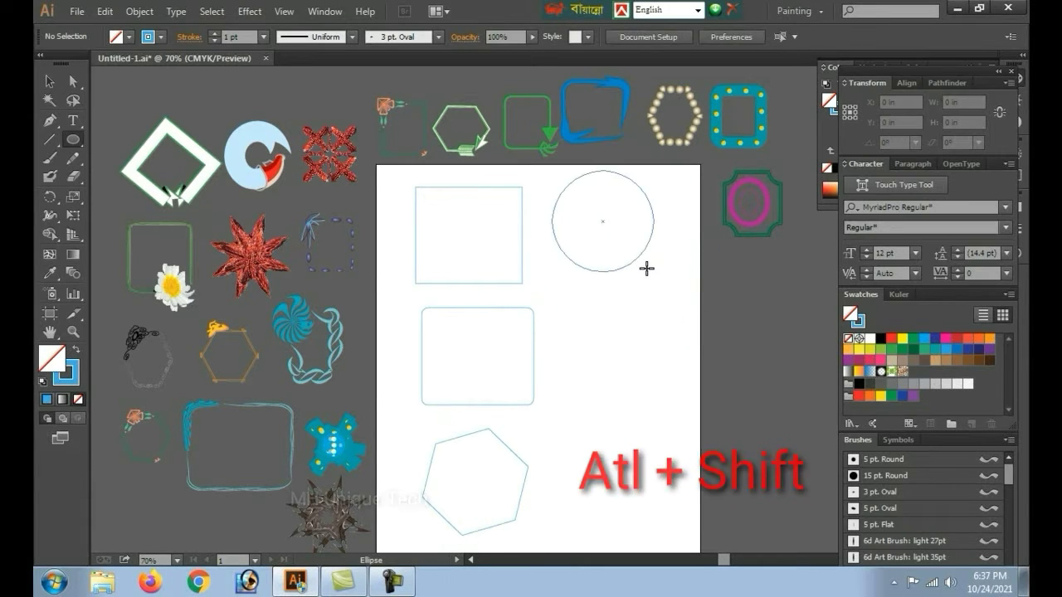
left_click_drag(655, 280, 648, 267)
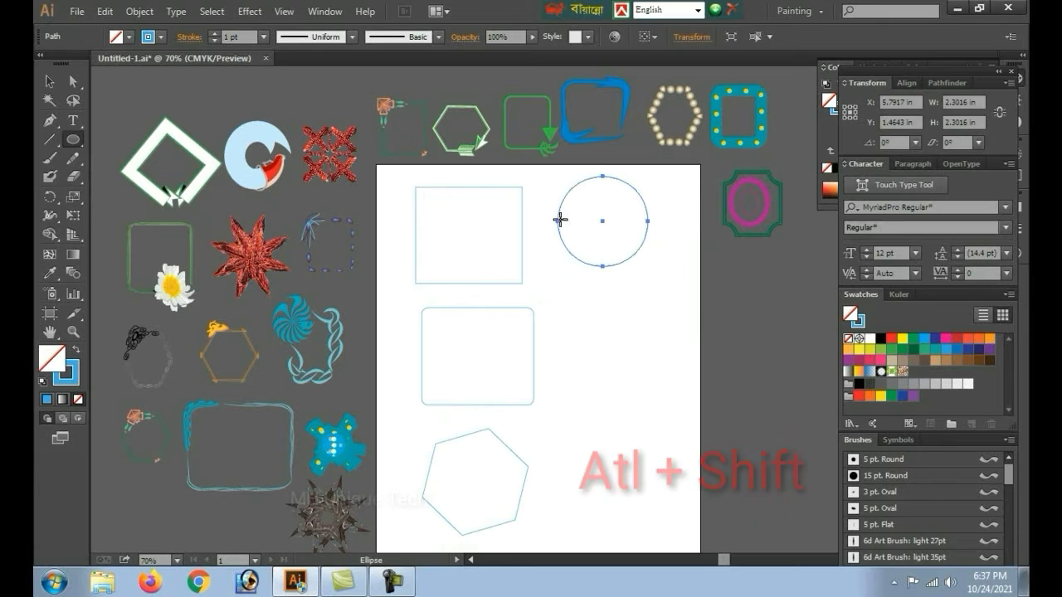
key("v")
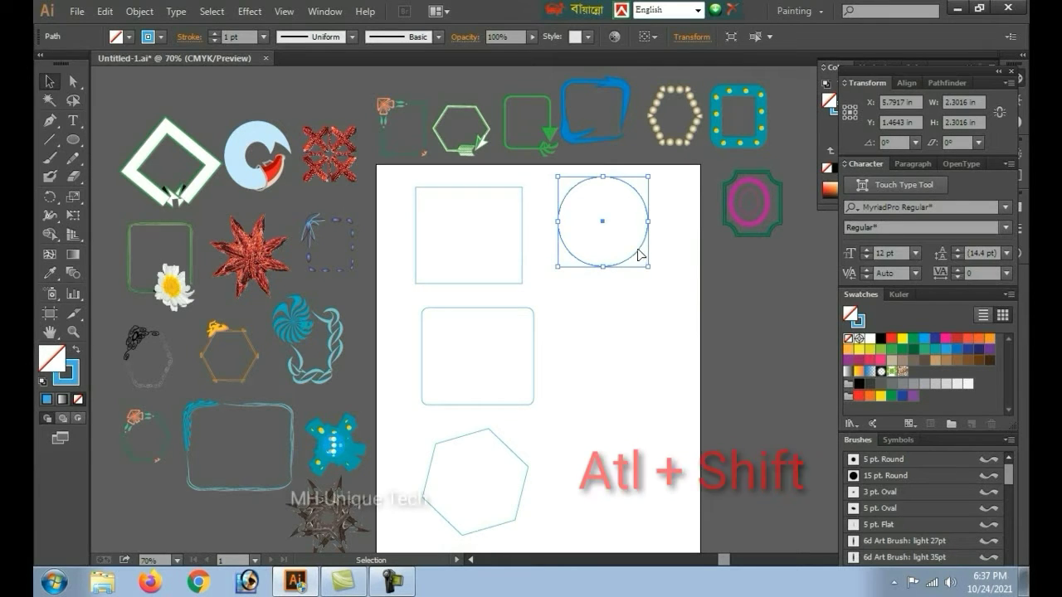
left_click_drag(647, 259, 668, 282)
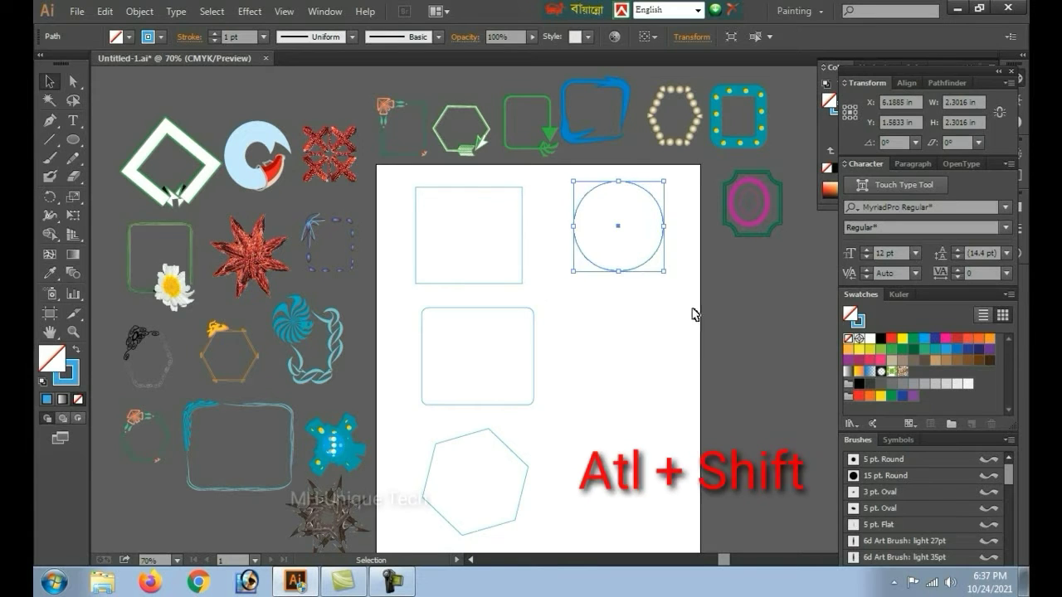
left_click(615, 321)
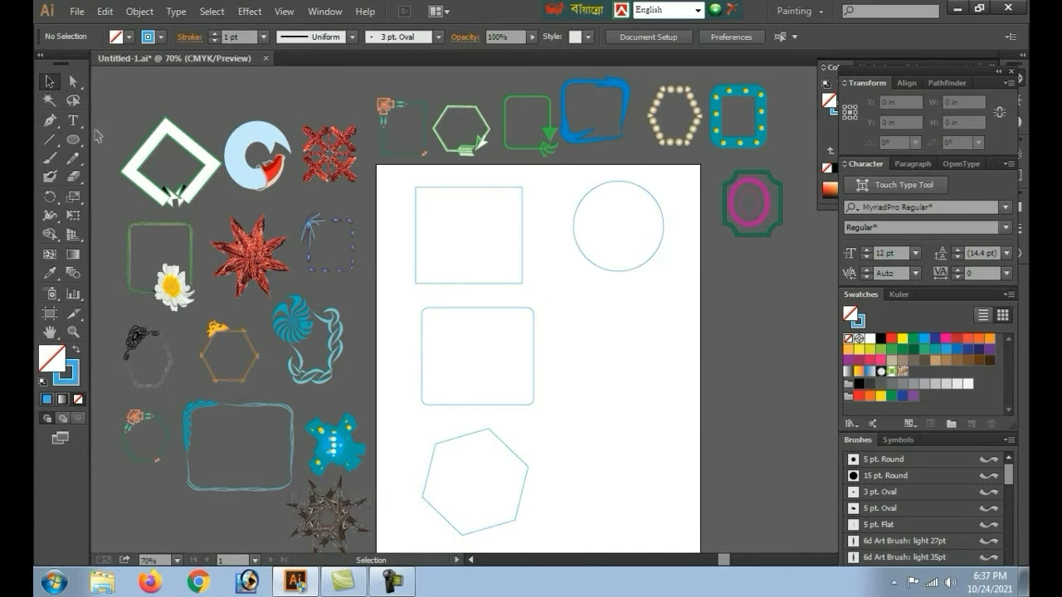
Step: Draw a six-sided hexagon and move it down to the right side below the circle
left_click_drag(78, 139, 141, 193)
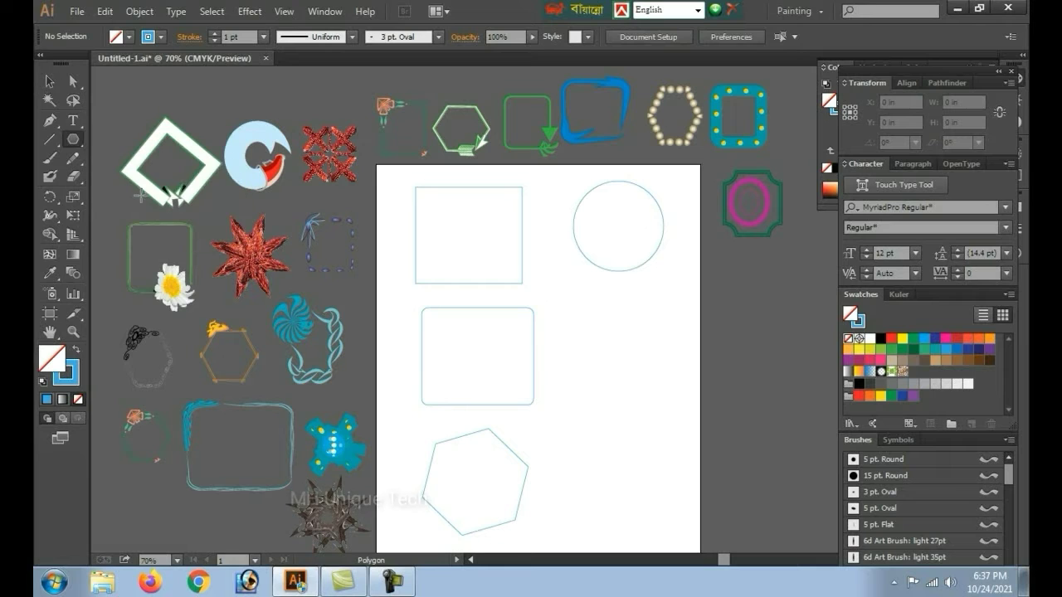
left_click_drag(594, 331, 608, 346)
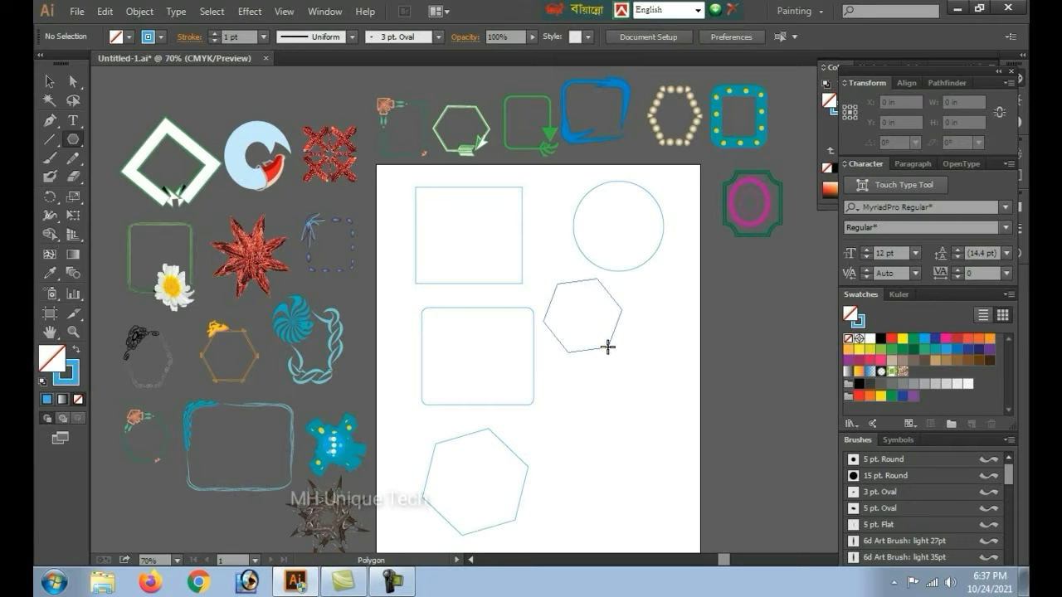
key("Up")
key("Up")
key("Up")
key("Up")
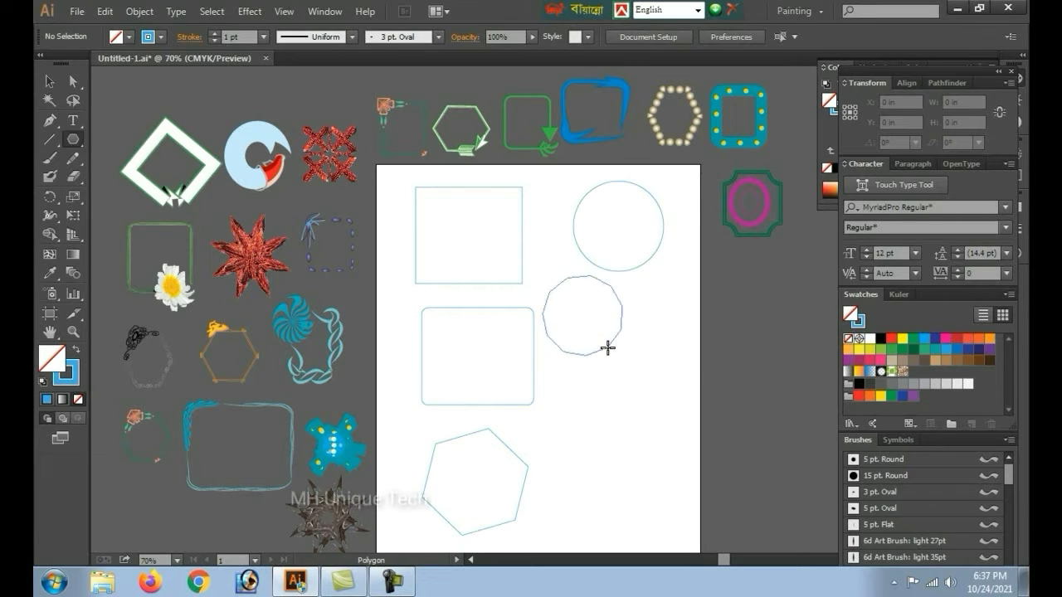
key("Down")
key("Down")
key("Down")
key("Down")
key("Down")
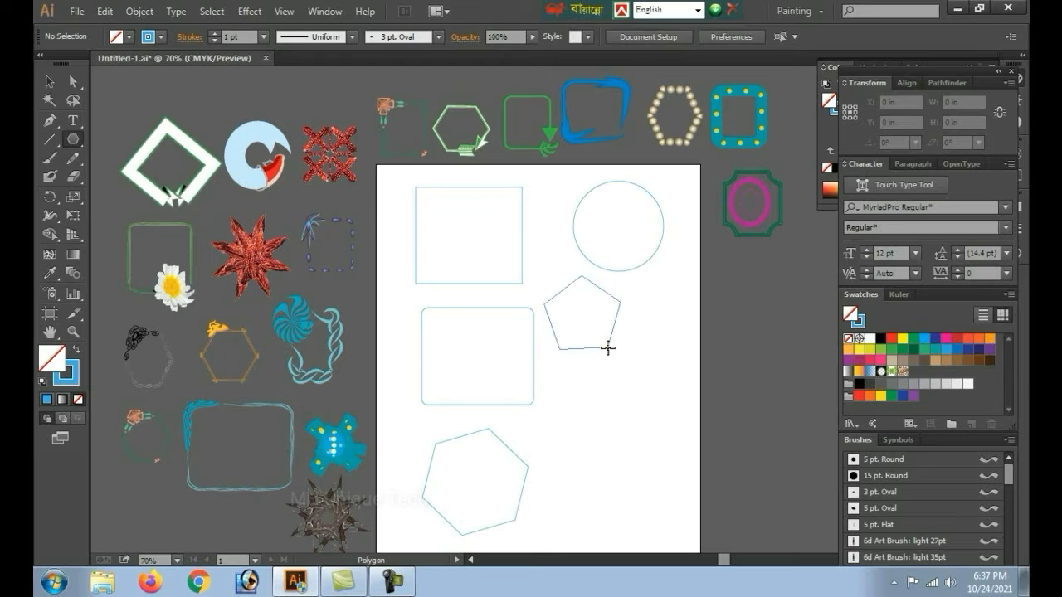
key("Down")
key("Down")
key("Up")
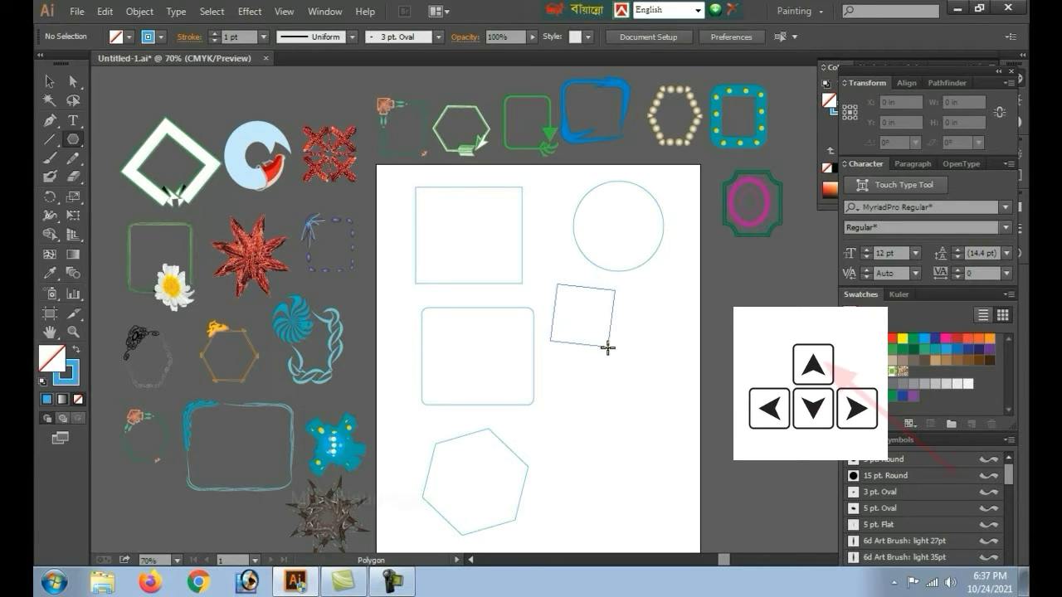
key("Up")
key("Up")
left_click_drag(608, 349, 609, 349)
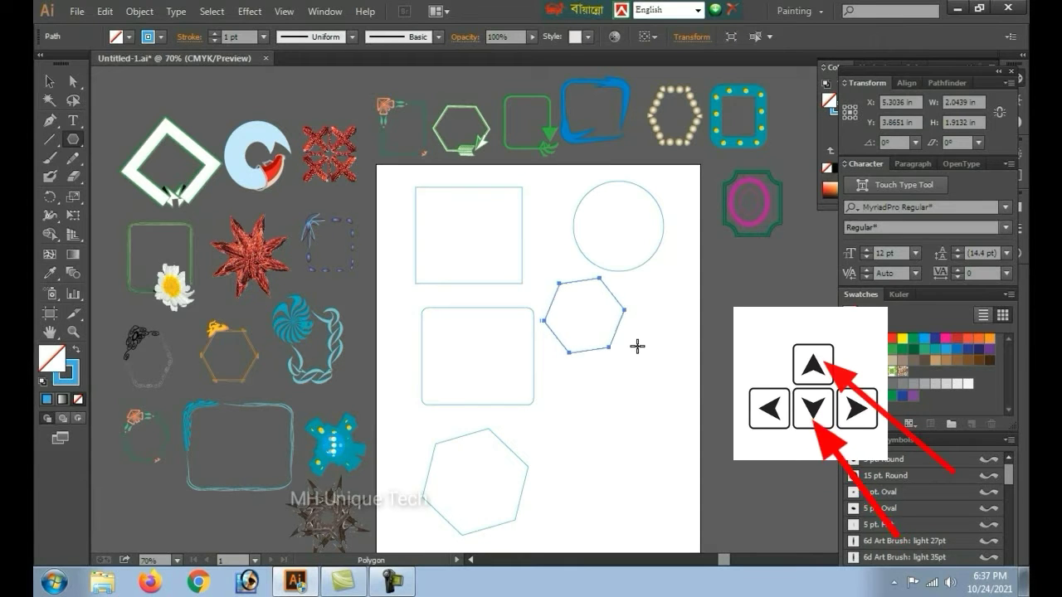
key("shift+Right")
left_click(55, 85)
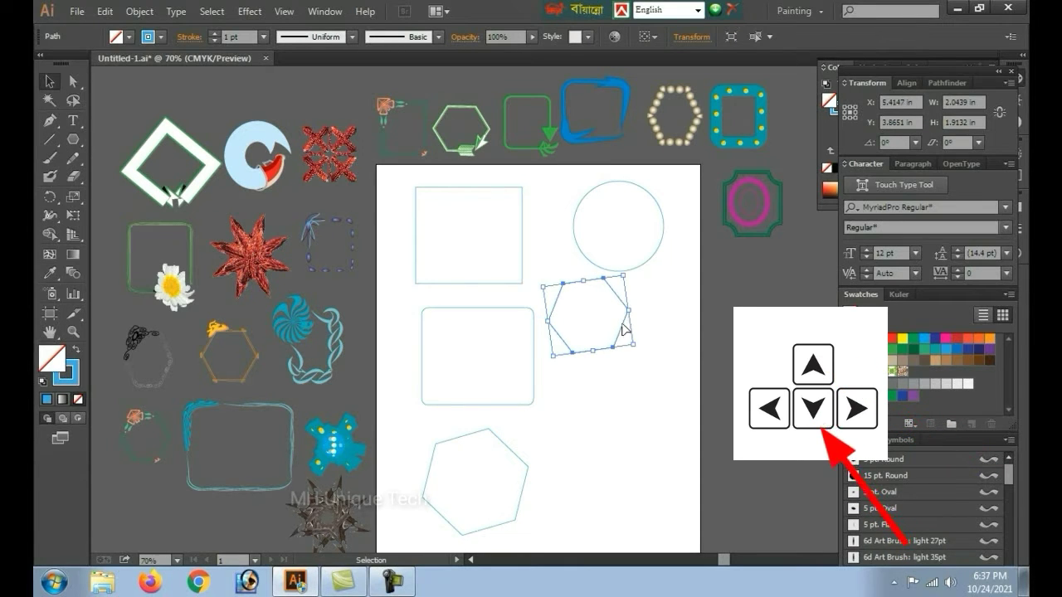
mouse_move(634, 334)
left_mouse_down()
mouse_move(647, 338)
mouse_move(646, 431)
left_mouse_up()
Step: Draw a dense many-pointed starburst and place it at the page's bottom right
left_click_drag(73, 139, 141, 213)
left_click_drag(614, 432, 643, 473)
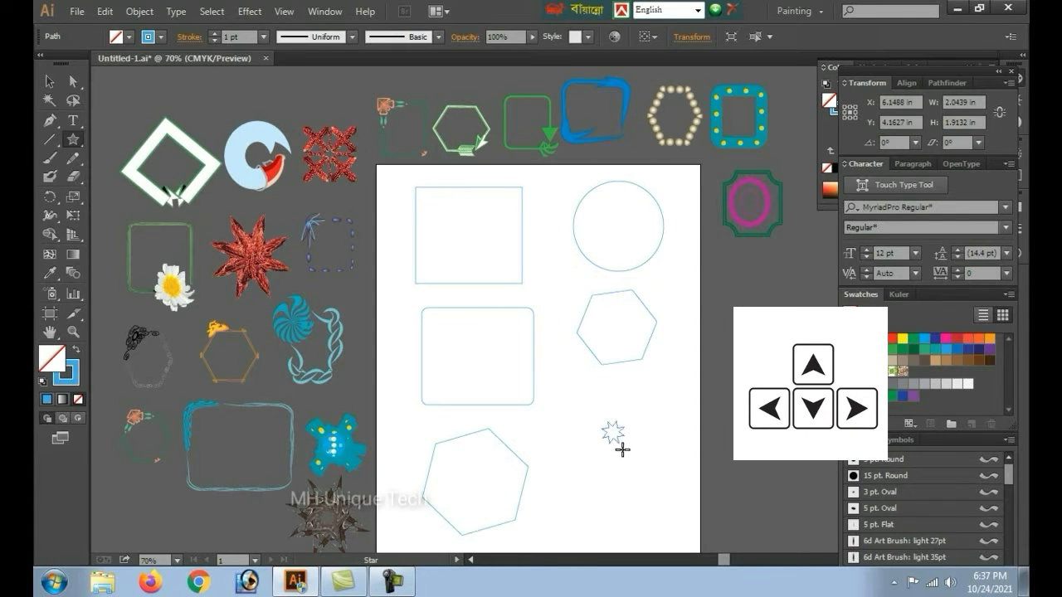
key("Up")
key("Up")
key("Up")
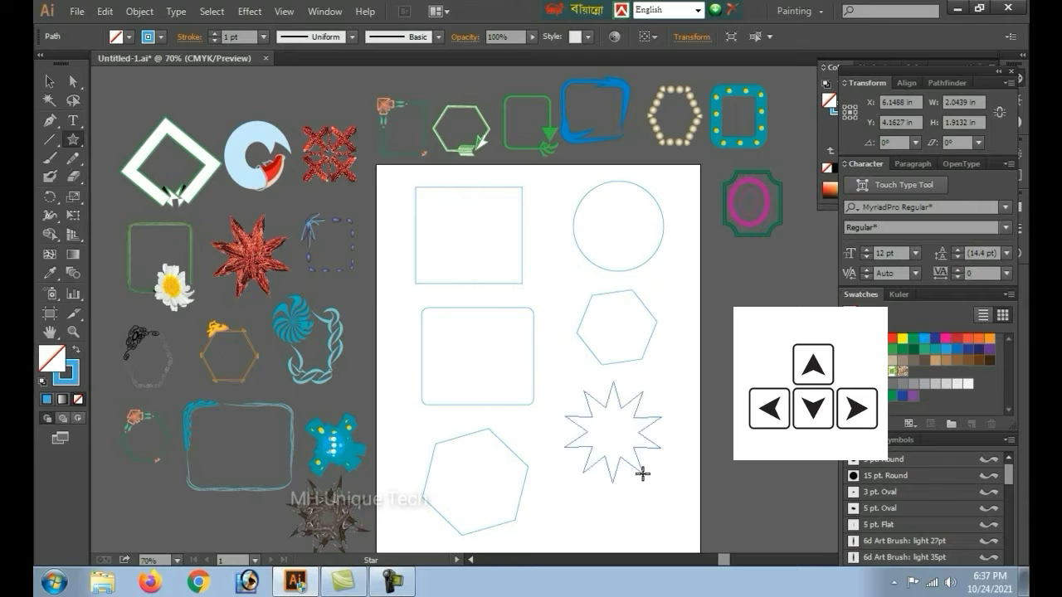
key("Up")
key("Up")
key("Up")
key("Up")
key("Up")
key("Up")
key("Up")
key("Up")
key("Up")
key("Up")
key("Up")
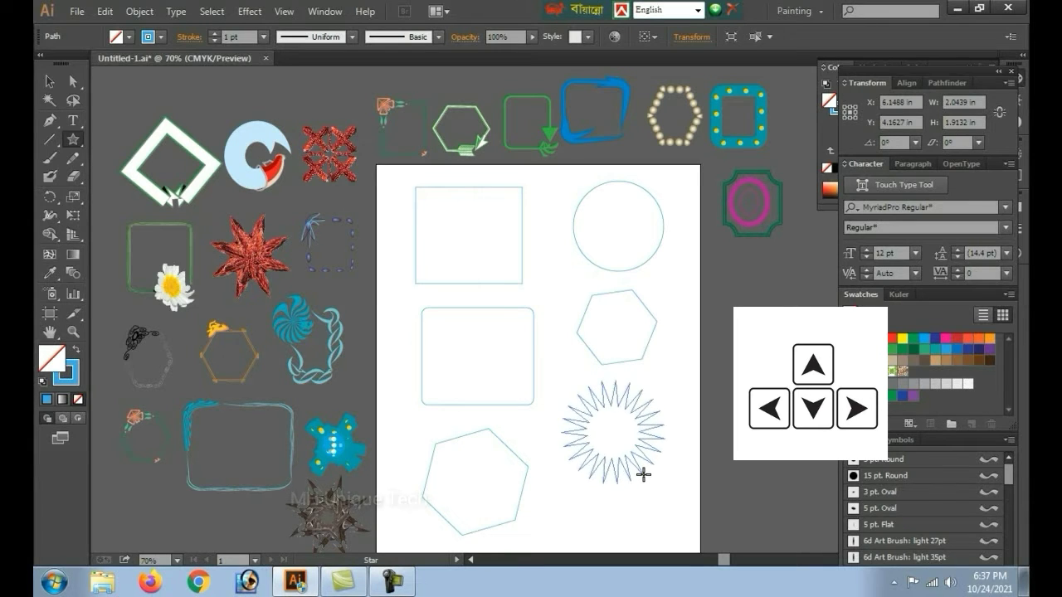
key("Up")
key("Up")
key("Up")
key("Up")
key("Up")
key("Up")
left_click_drag(643, 474, 655, 443)
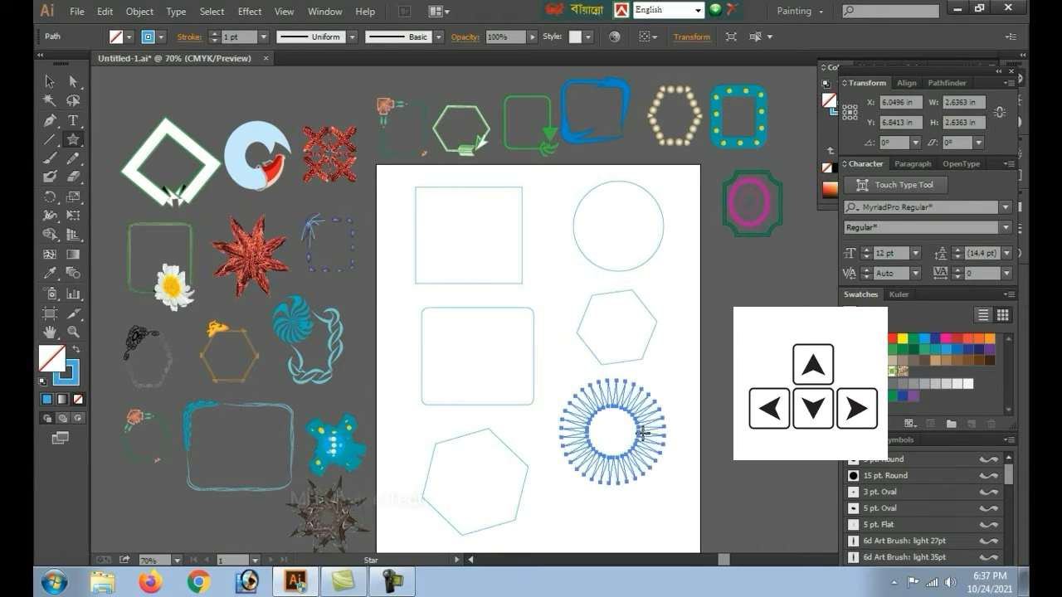
left_click(49, 82)
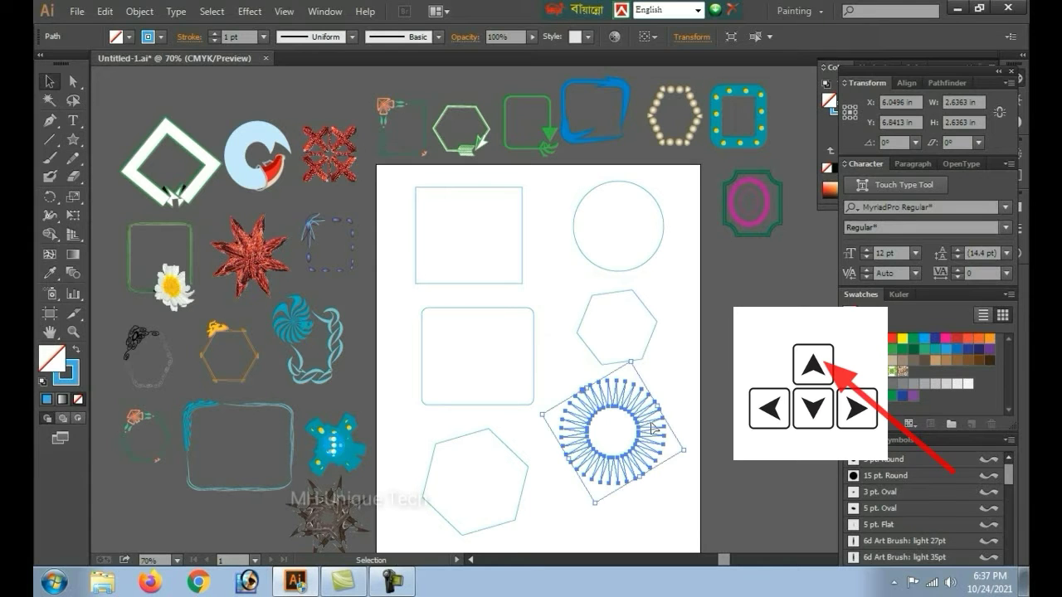
left_click_drag(650, 434, 658, 460)
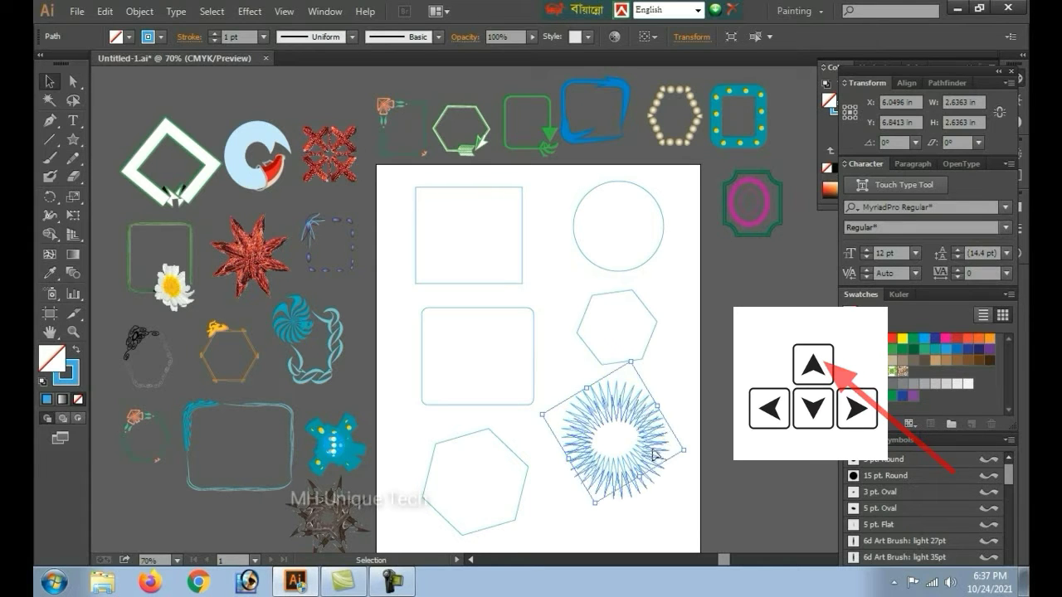
left_click(680, 414)
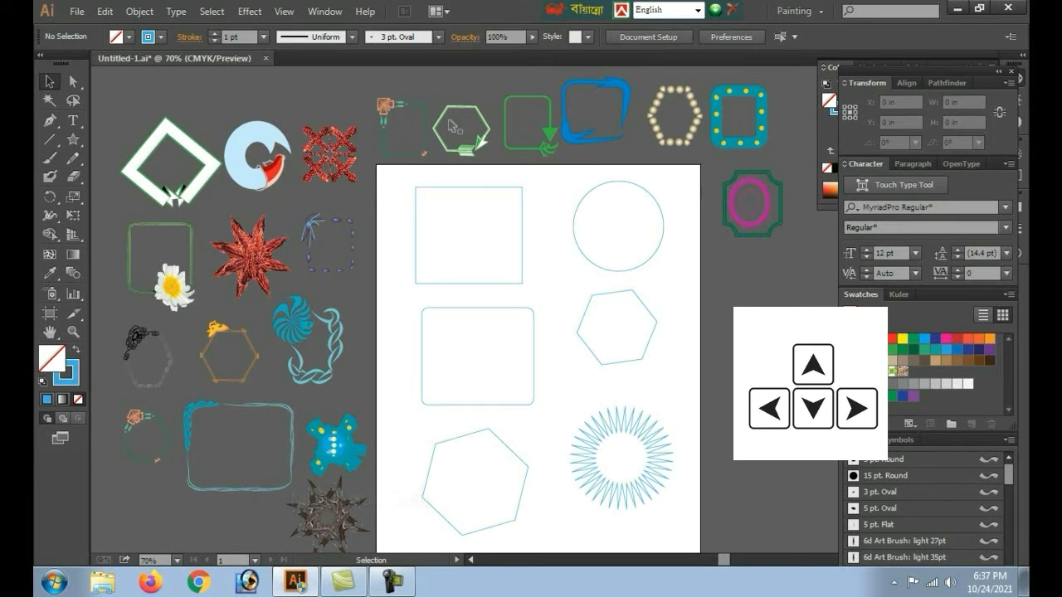
Step: Apply the green arrow brush from the Arrows_Special library to the top-left square
left_click(455, 285)
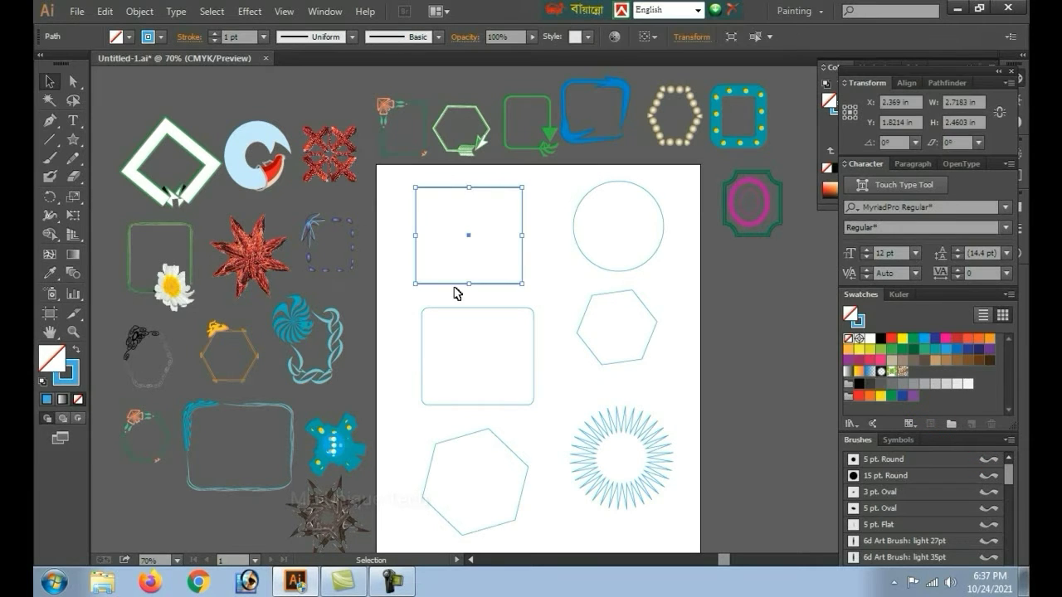
left_click(1009, 441)
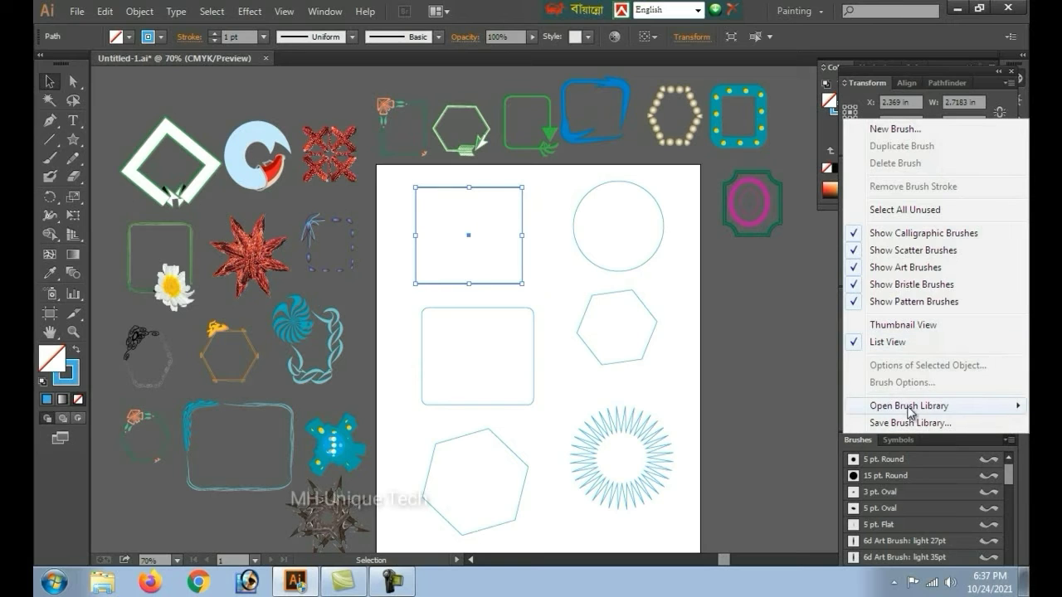
mouse_move(747, 406)
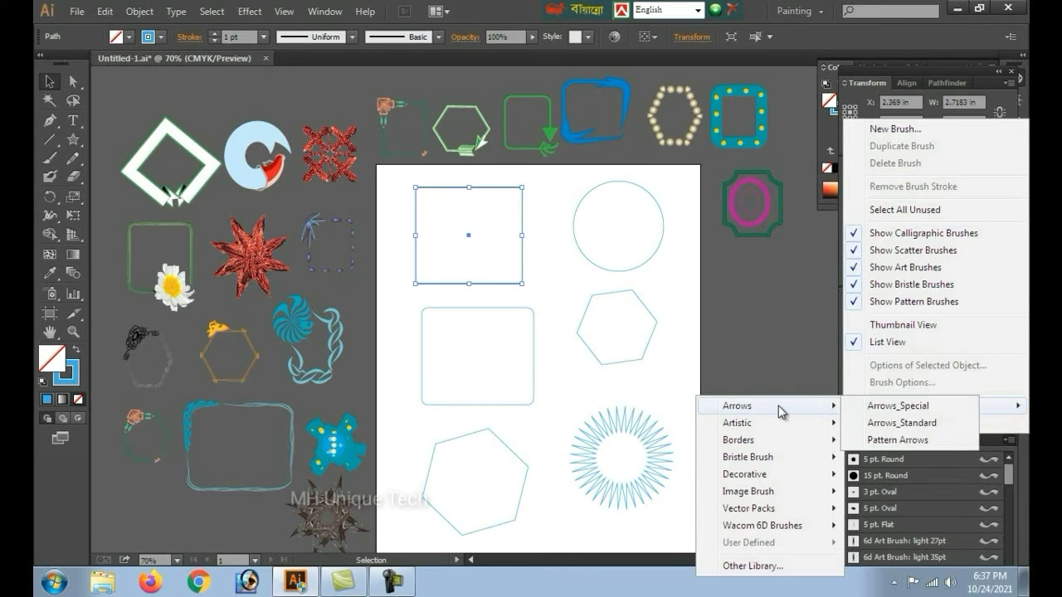
left_click(903, 406)
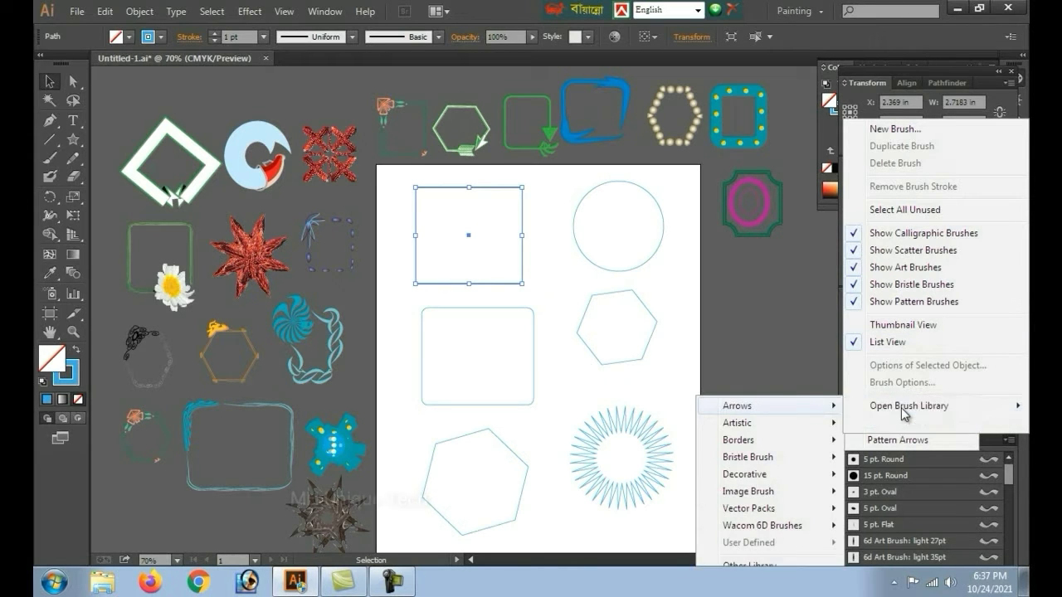
scroll(751, 402, "down", 2)
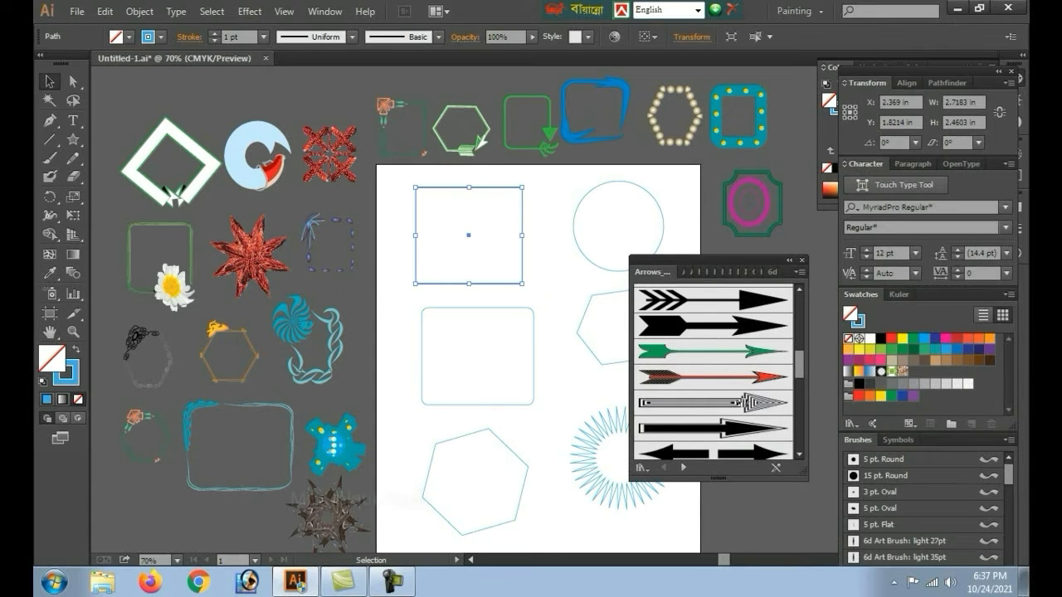
left_click(754, 353)
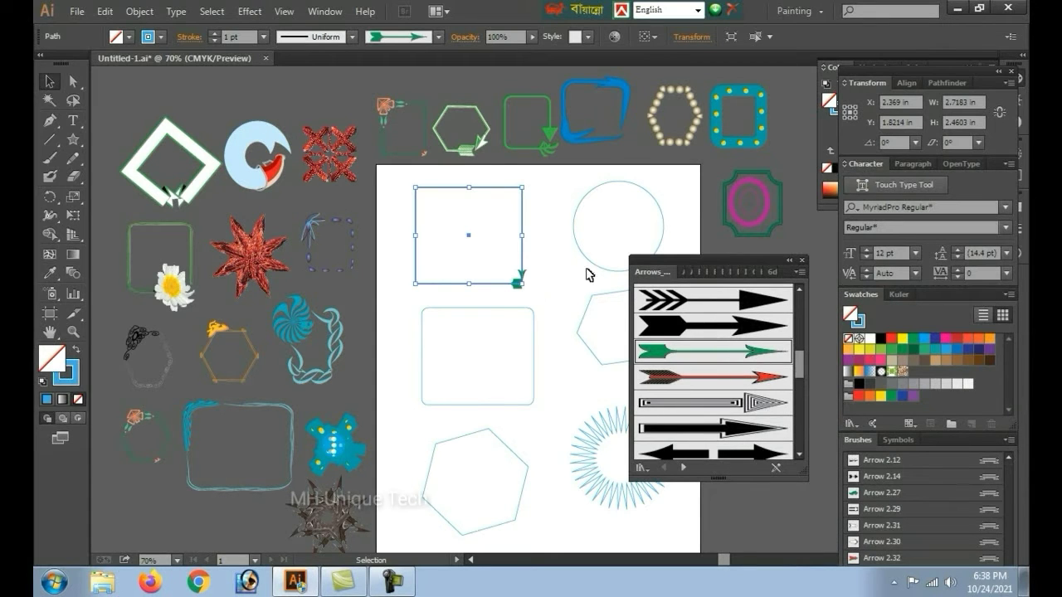
left_click(556, 264)
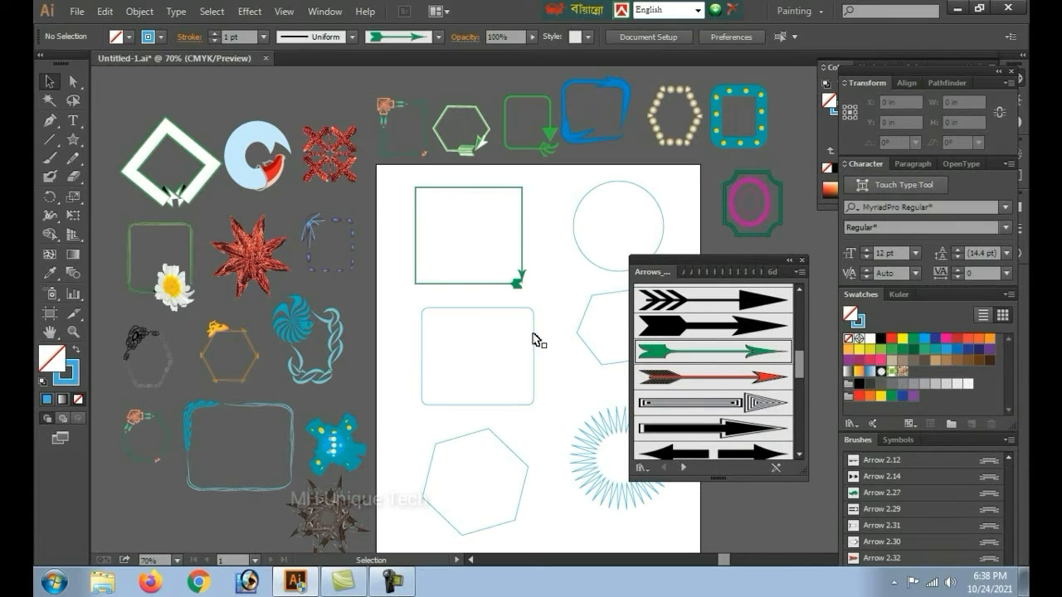
Step: Close the Arrows brush library panel after briefly selecting the rounded rectangle
left_click(534, 338)
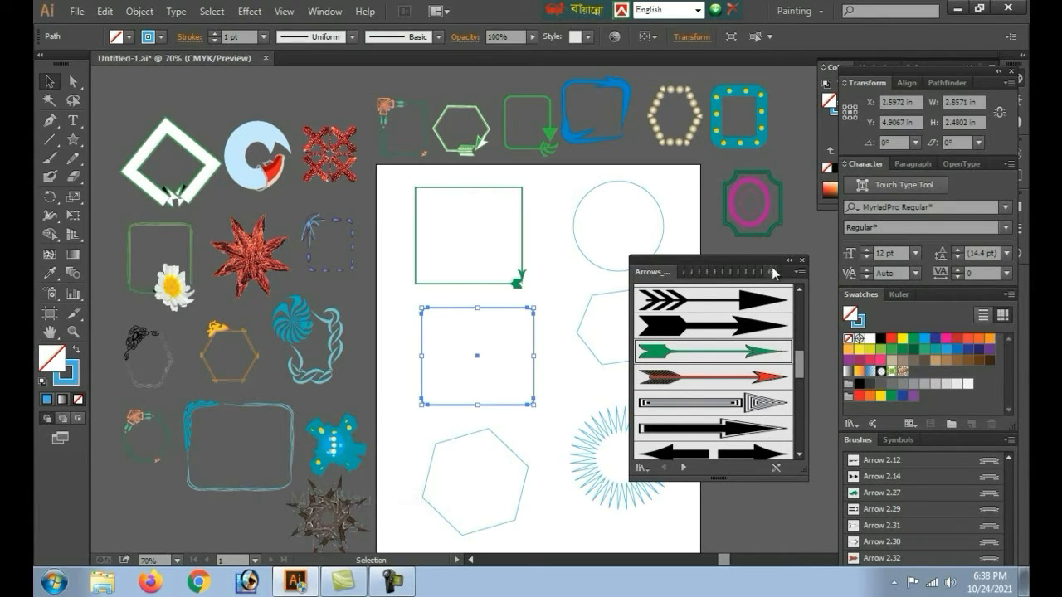
left_click(806, 252)
left_click(794, 266)
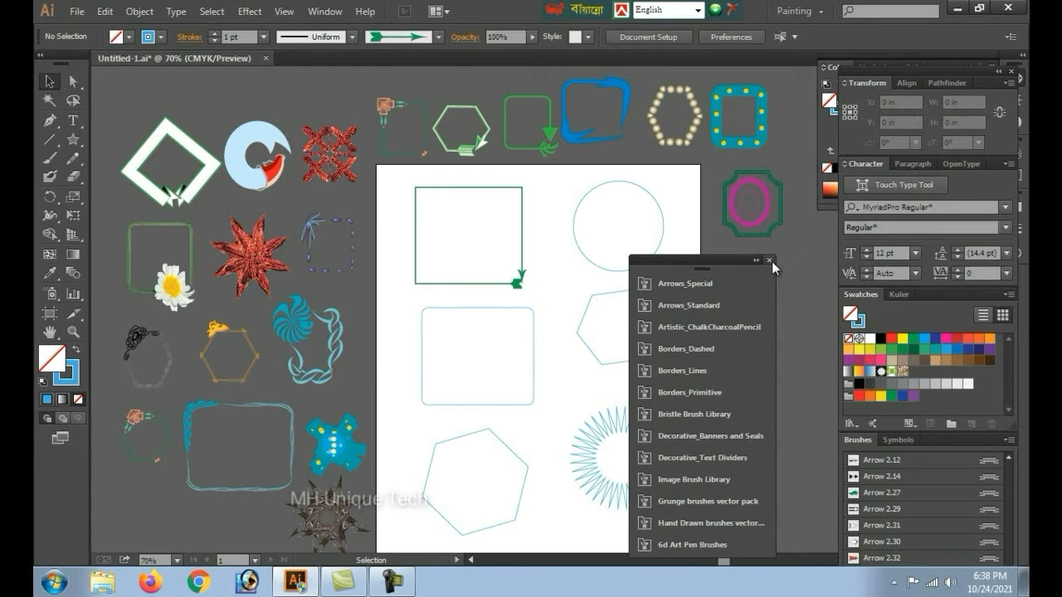
left_click(770, 260)
Step: Open the Artistic_Calligraphic brush library, enlarge it to view more brushes, then close it
left_click(1009, 438)
mouse_move(908, 406)
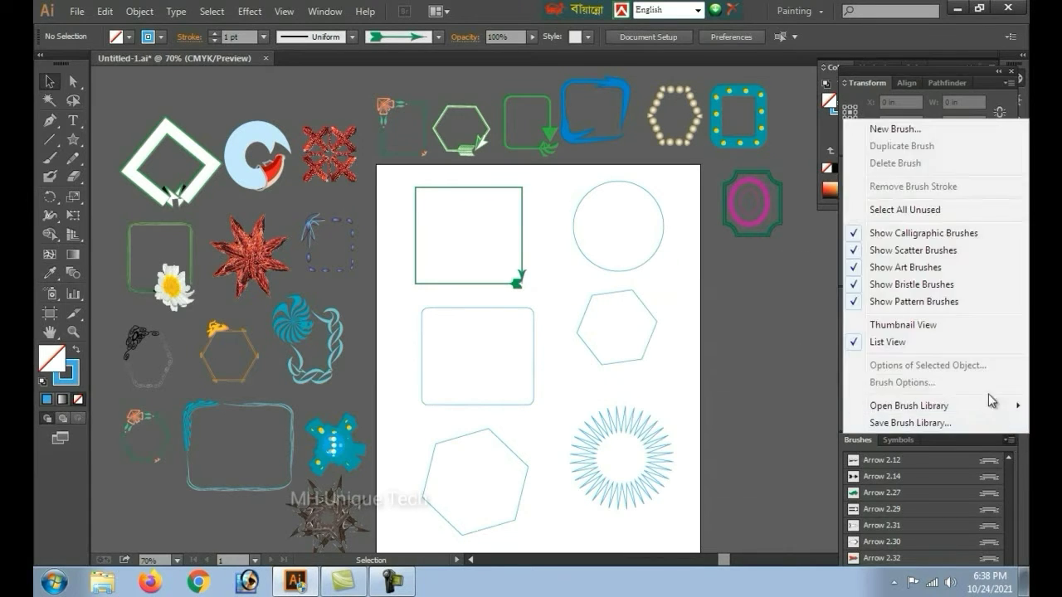
mouse_move(737, 423)
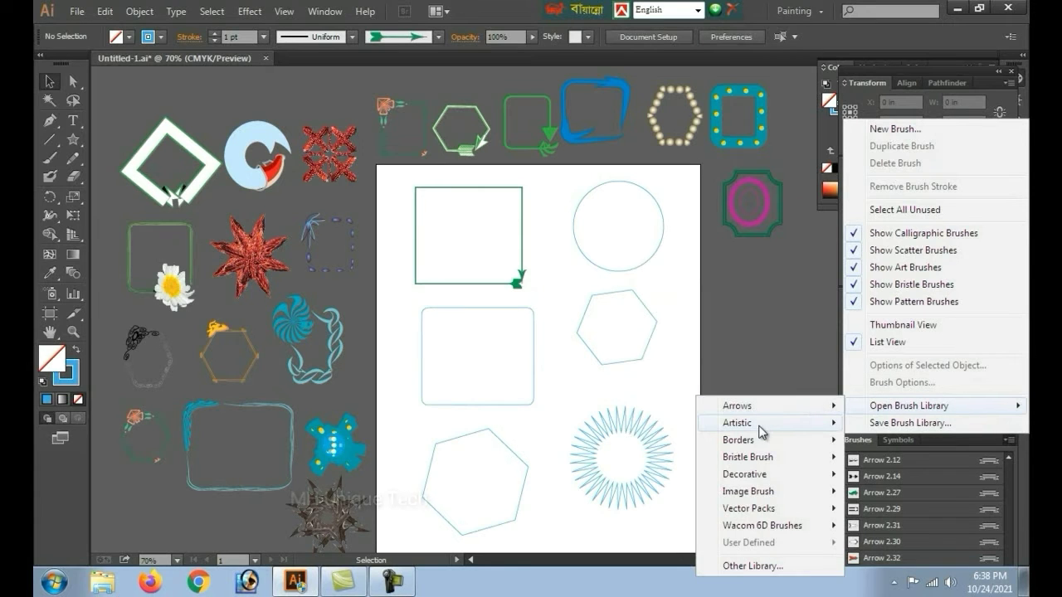
left_click(922, 430)
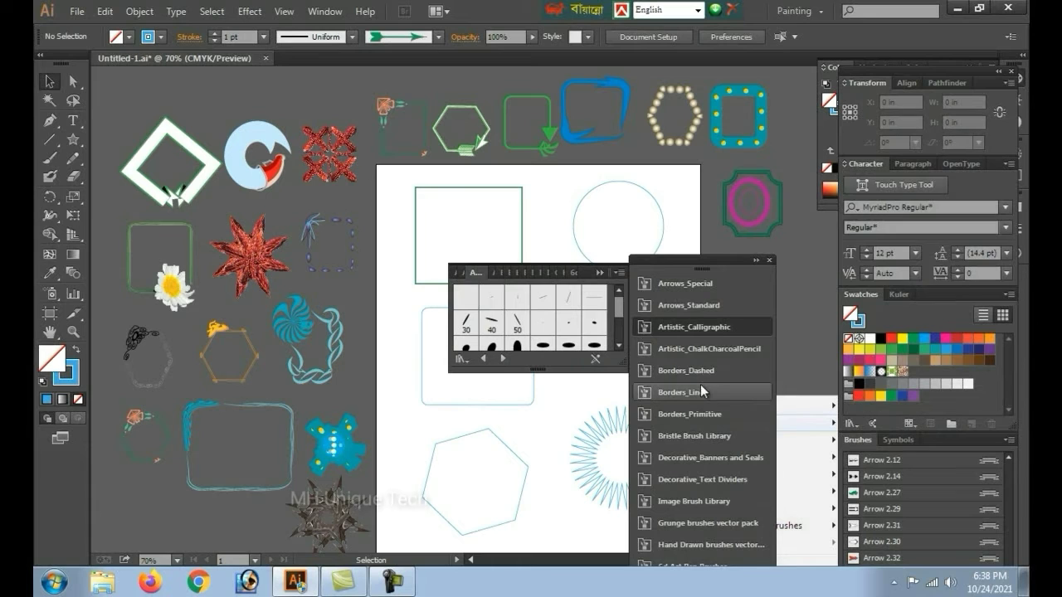
left_click(757, 264)
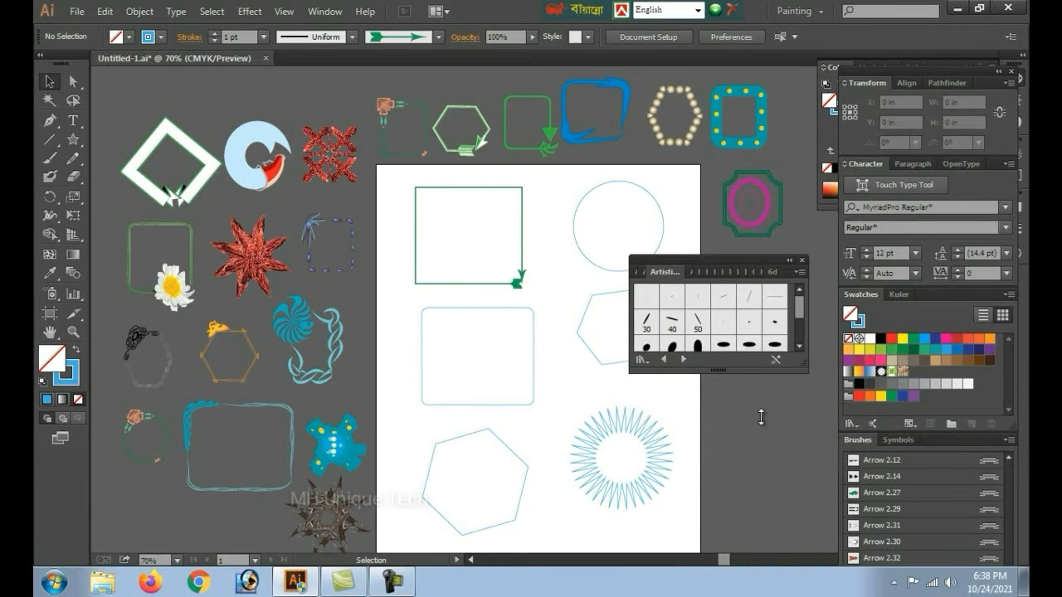
left_click_drag(744, 373, 795, 530)
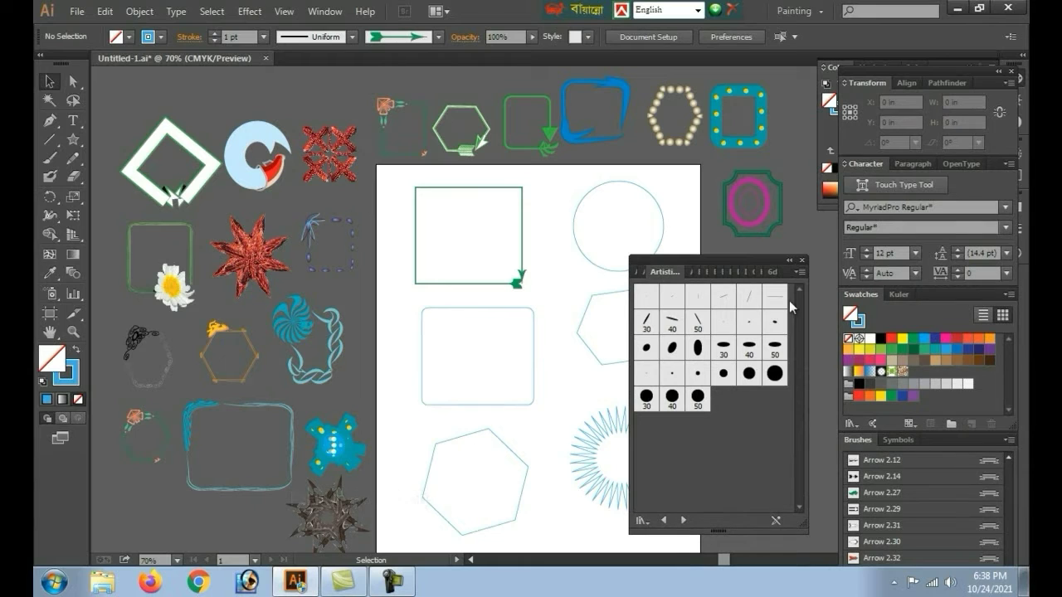
left_click(802, 260)
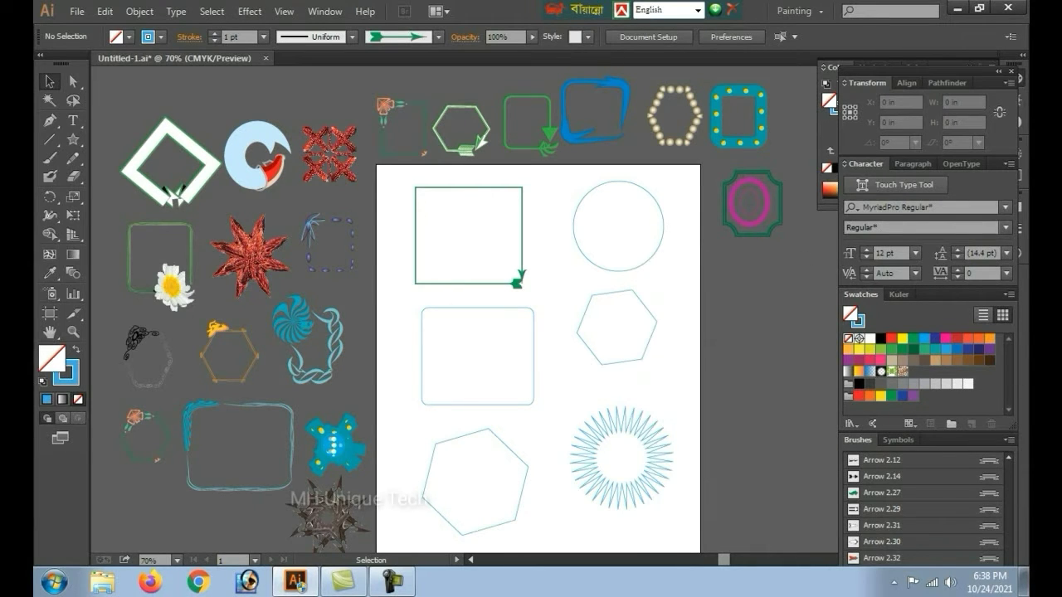
Step: Open the Borders_Frames brush library, enlarge it and move it aside
left_click(1010, 441)
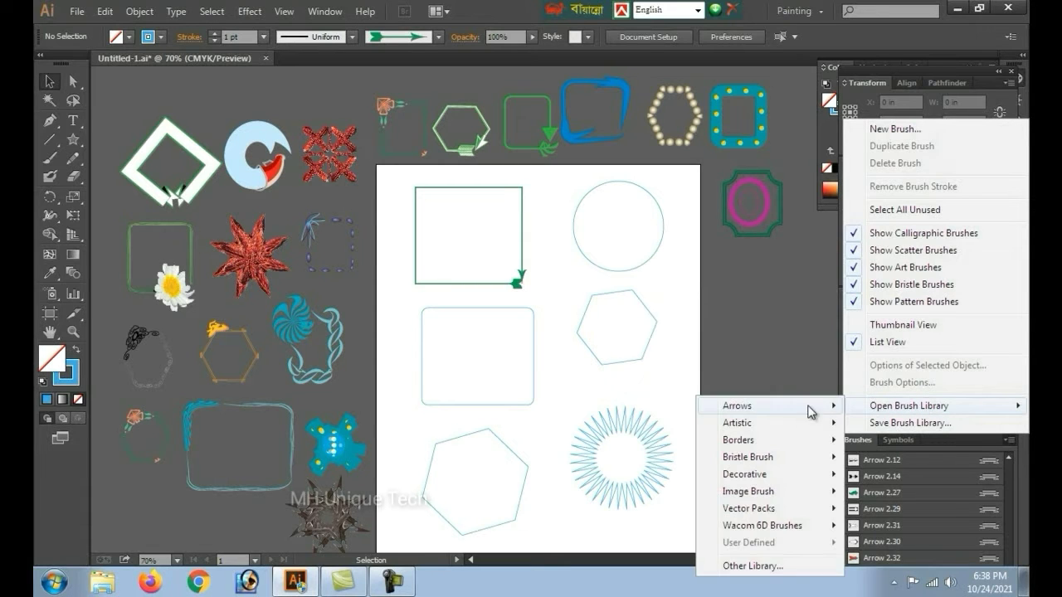
mouse_move(910, 405)
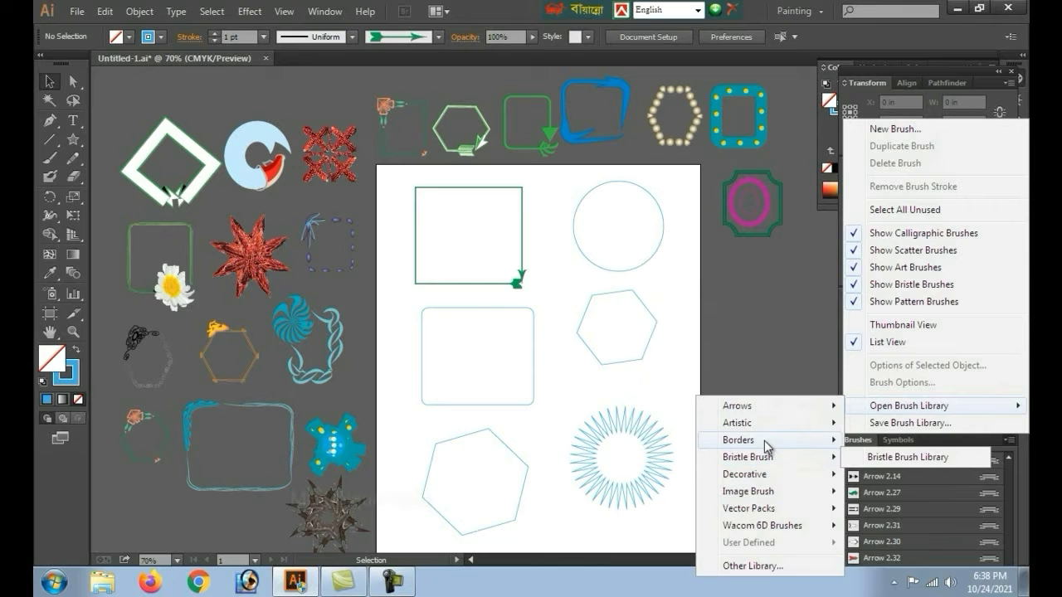
mouse_move(738, 440)
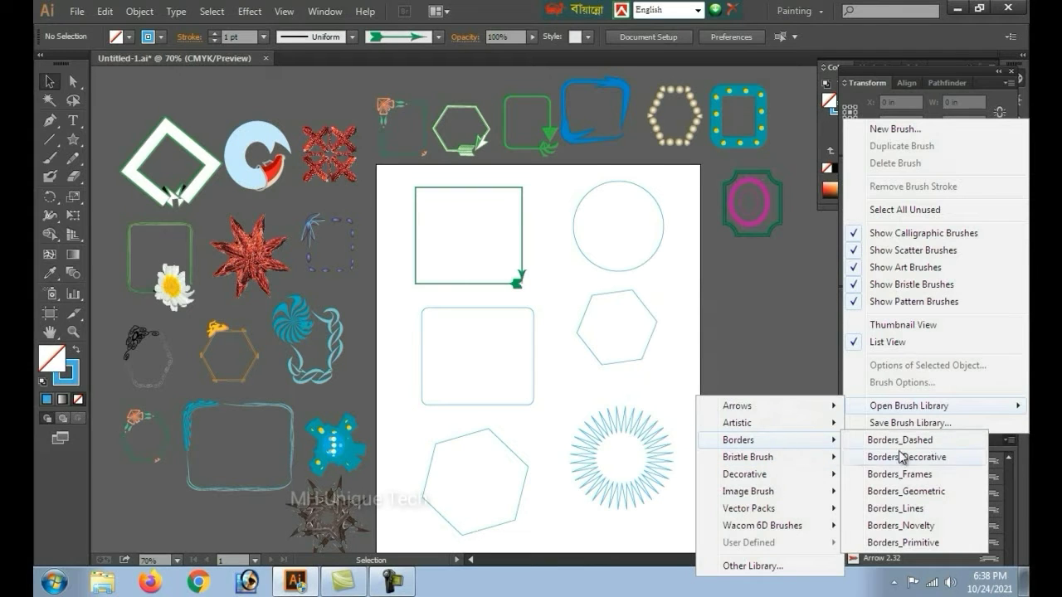
left_click(918, 475)
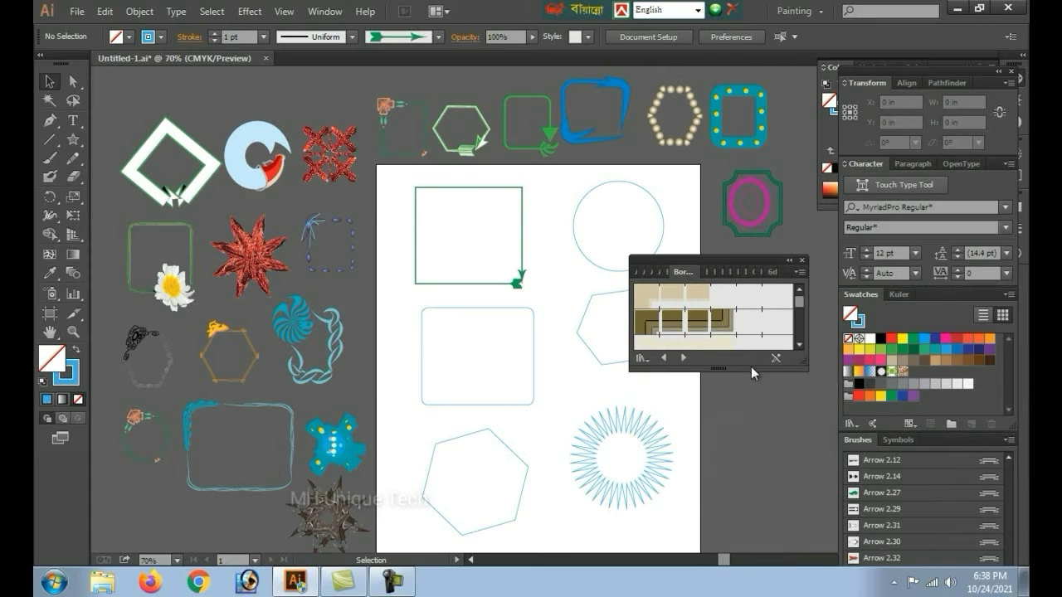
left_click_drag(751, 370, 751, 500)
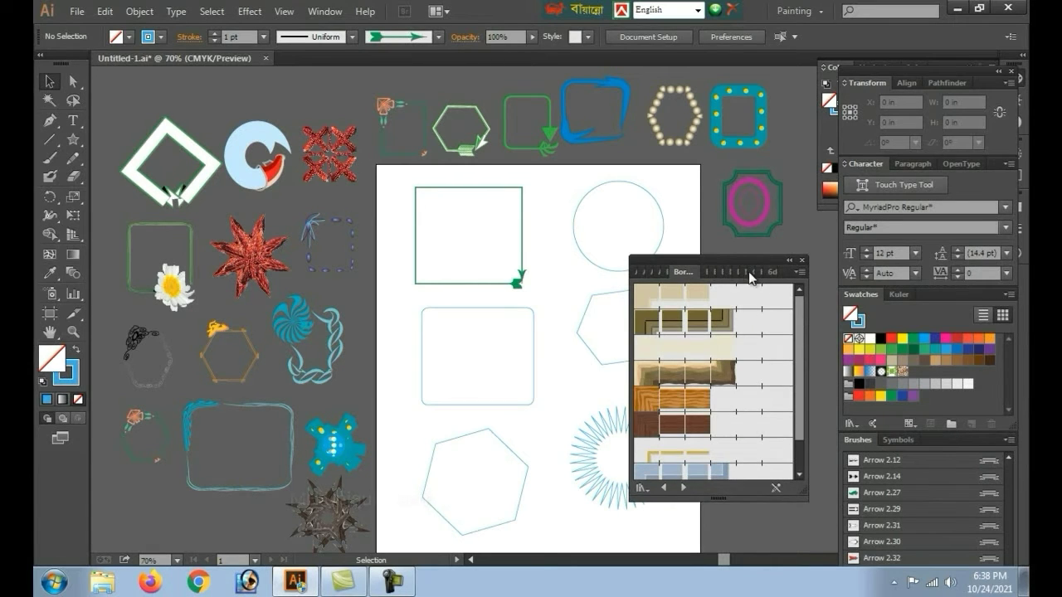
left_click_drag(740, 260, 871, 220)
Step: Try tan and wood frame brushes on the rounded rectangle, ending with the blue frame
left_click(827, 336)
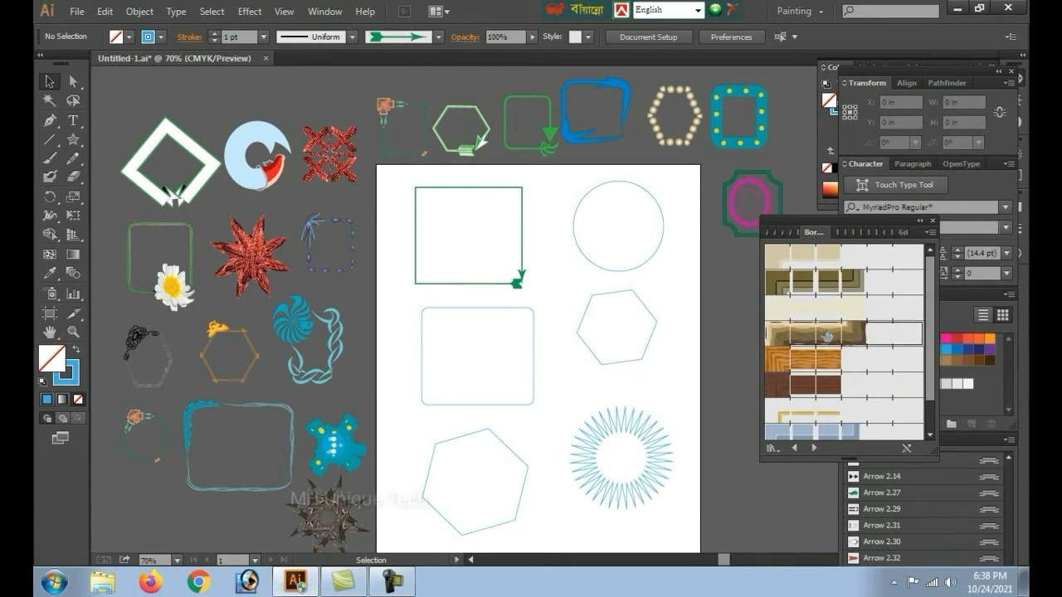
left_click(534, 380)
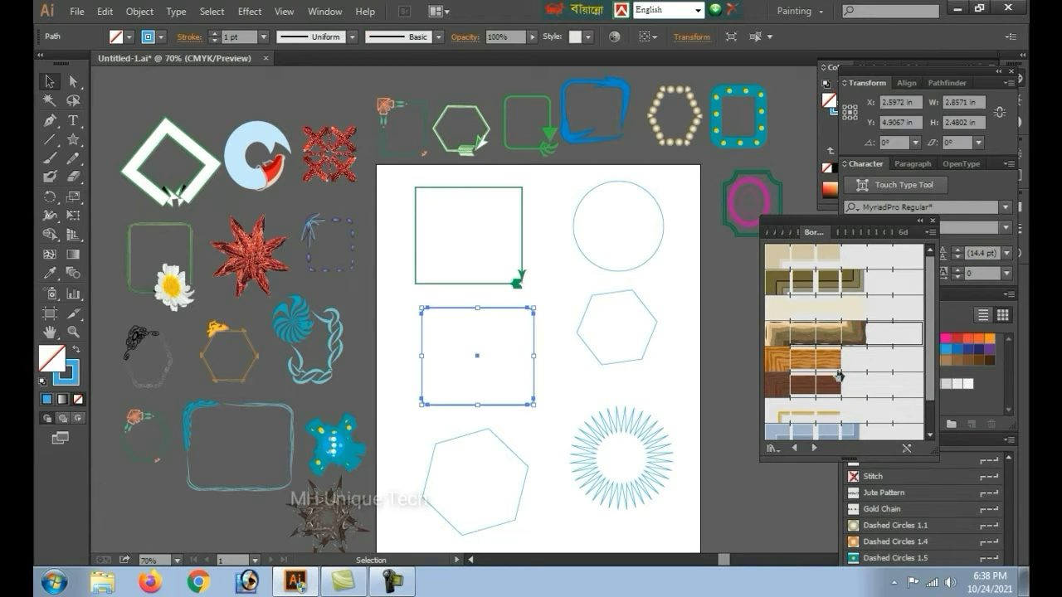
left_click(854, 342)
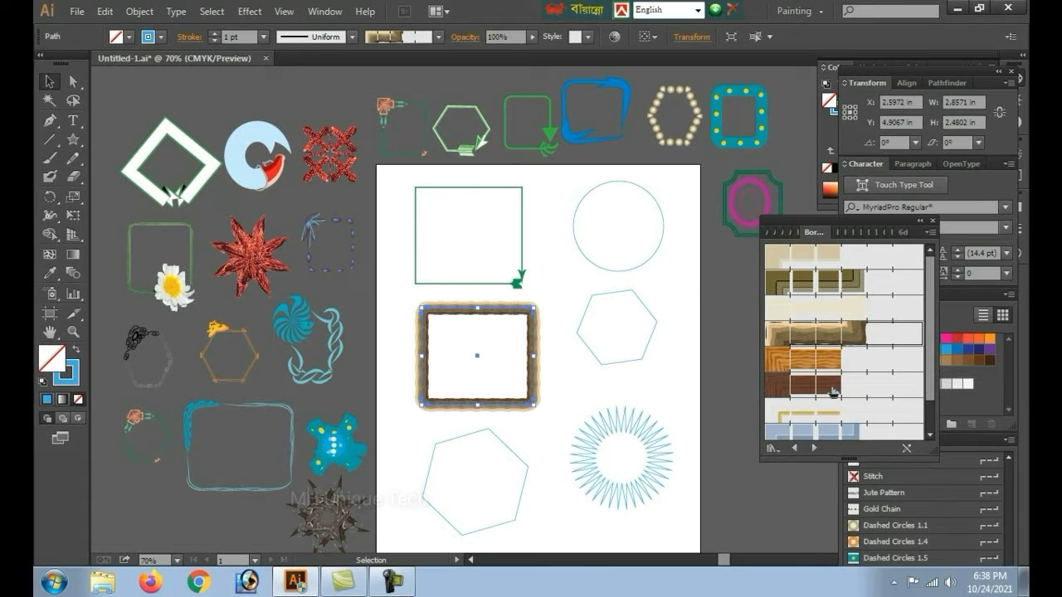
left_click(834, 390)
left_click(799, 433)
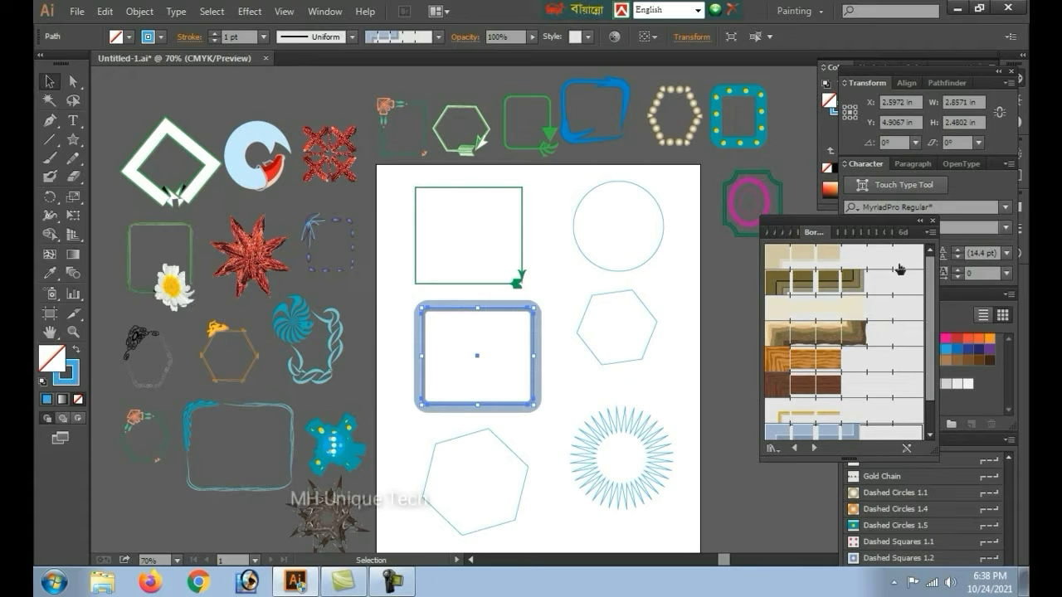
left_click(1010, 438)
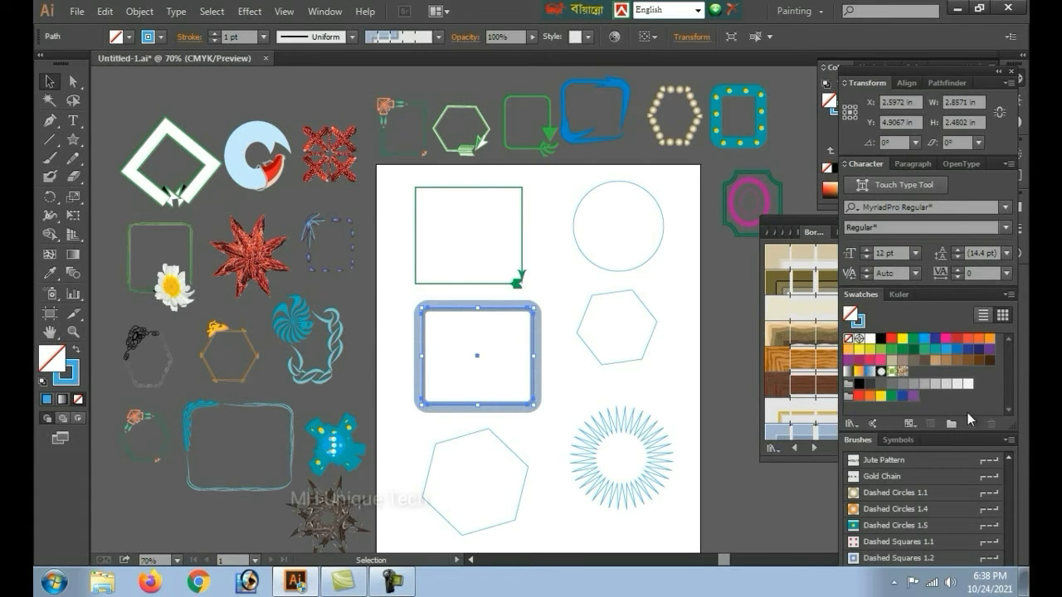
Step: Open a Borders library and try red dotted, checkered and dashed borders on the rectangle
left_click(1008, 440)
mouse_move(767, 440)
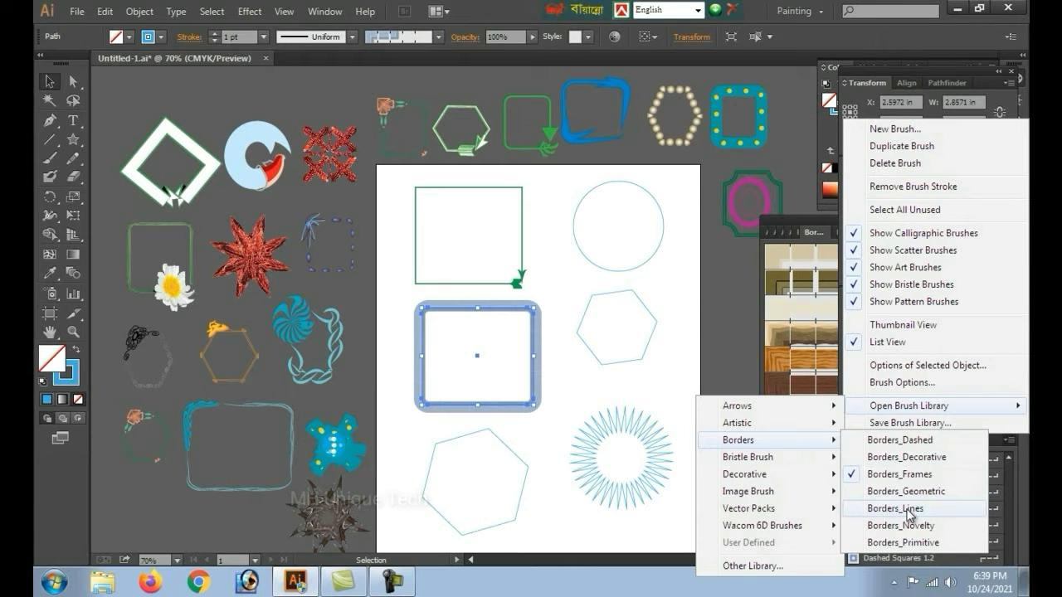
left_click(905, 441)
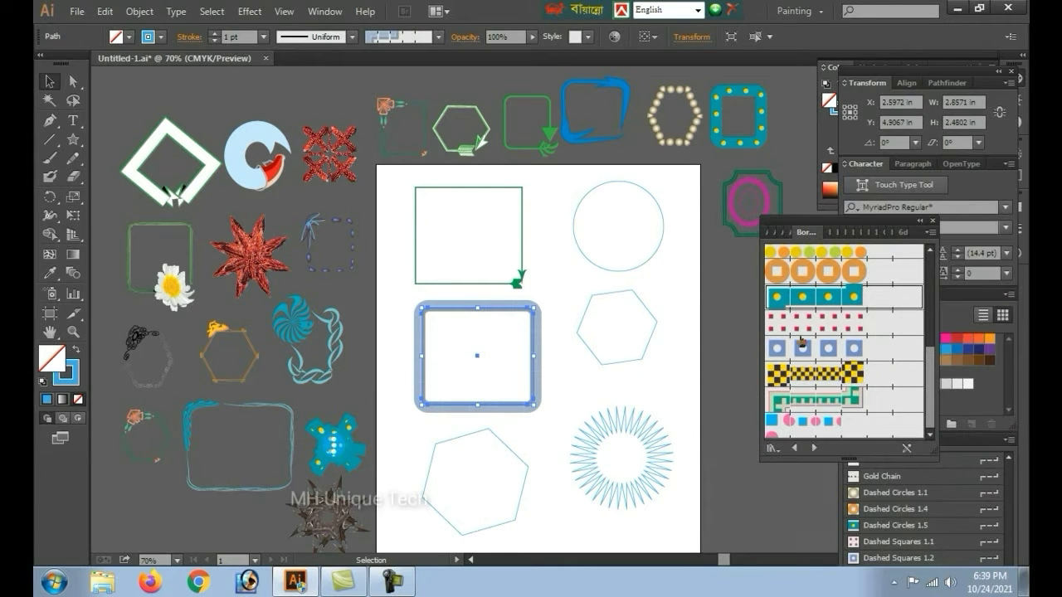
left_click(828, 324)
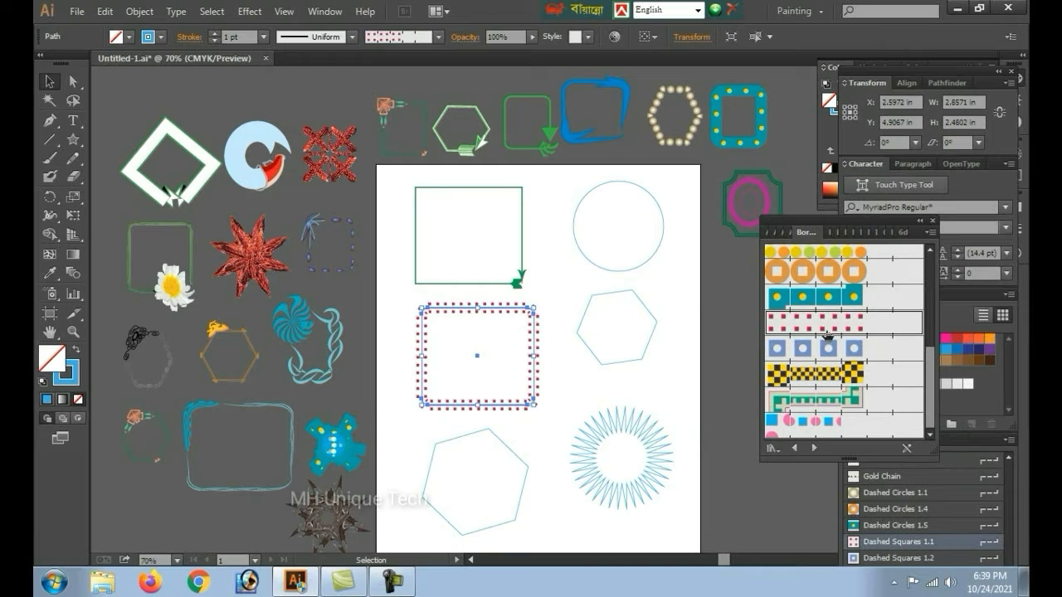
left_click(839, 380)
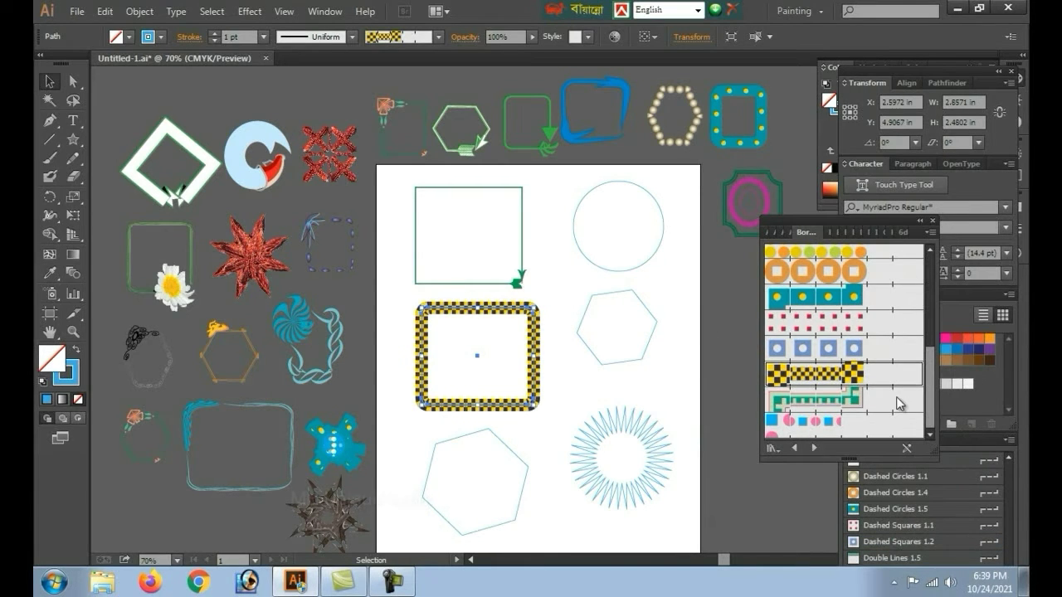
left_click_drag(927, 382, 927, 319)
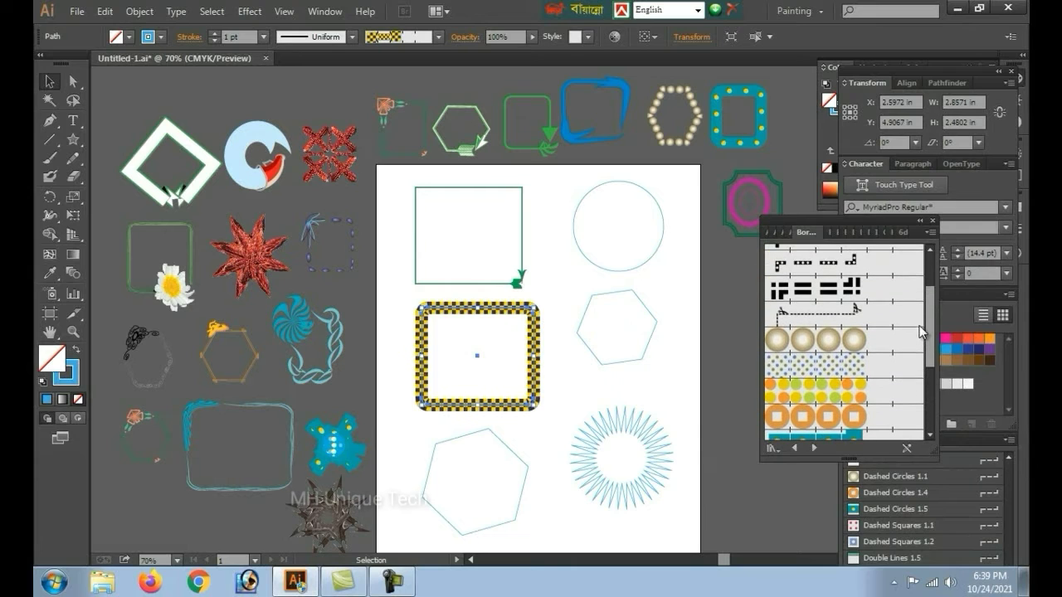
left_click(848, 317)
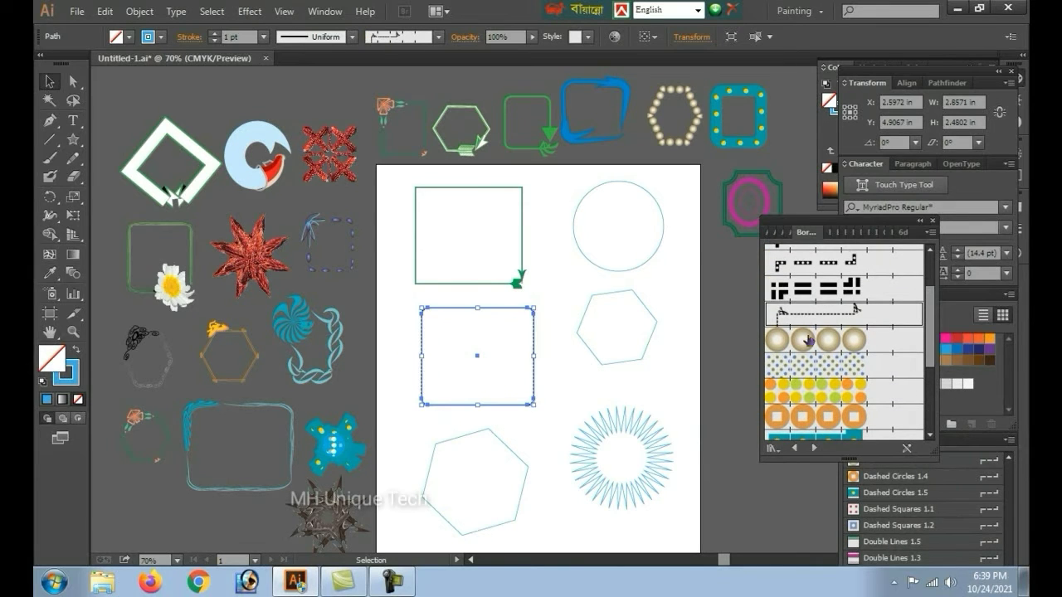
left_click(831, 264)
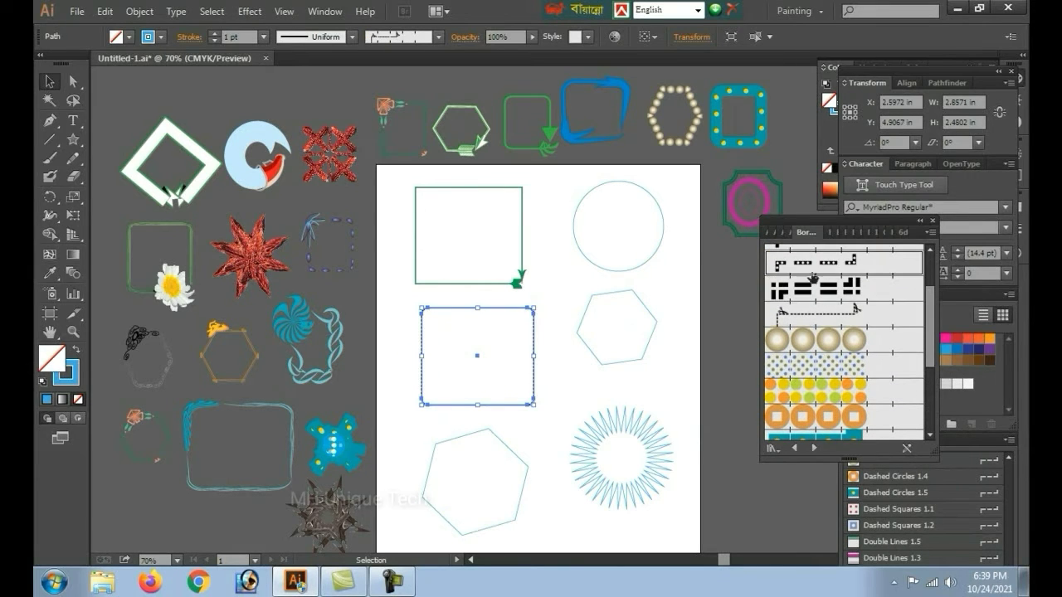
Step: Settle on the fine dotted border brush for the rectangle and select the bottom-left hexagon
left_click(577, 382)
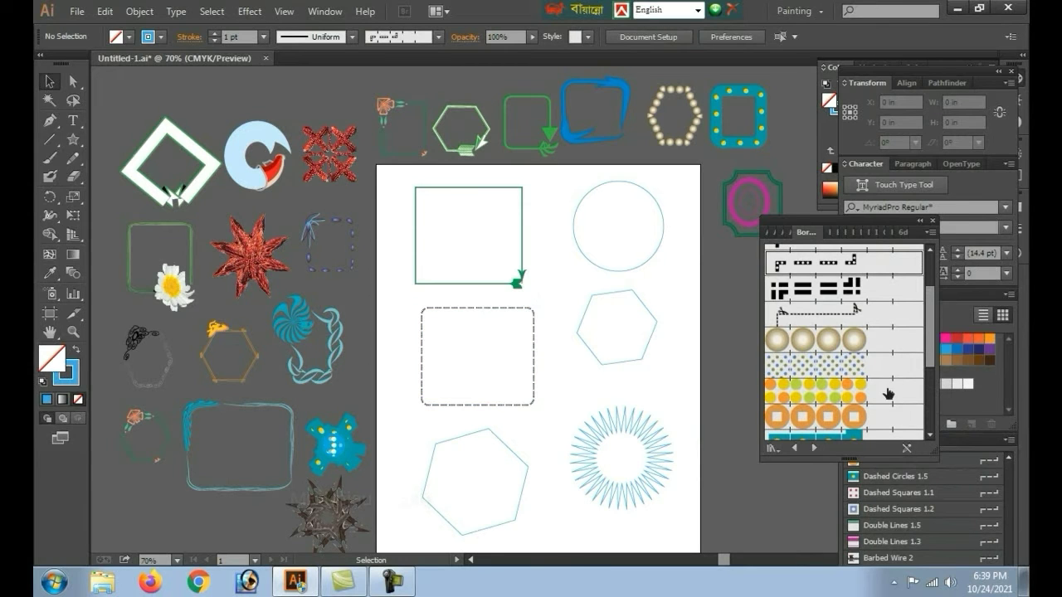
left_click(850, 345)
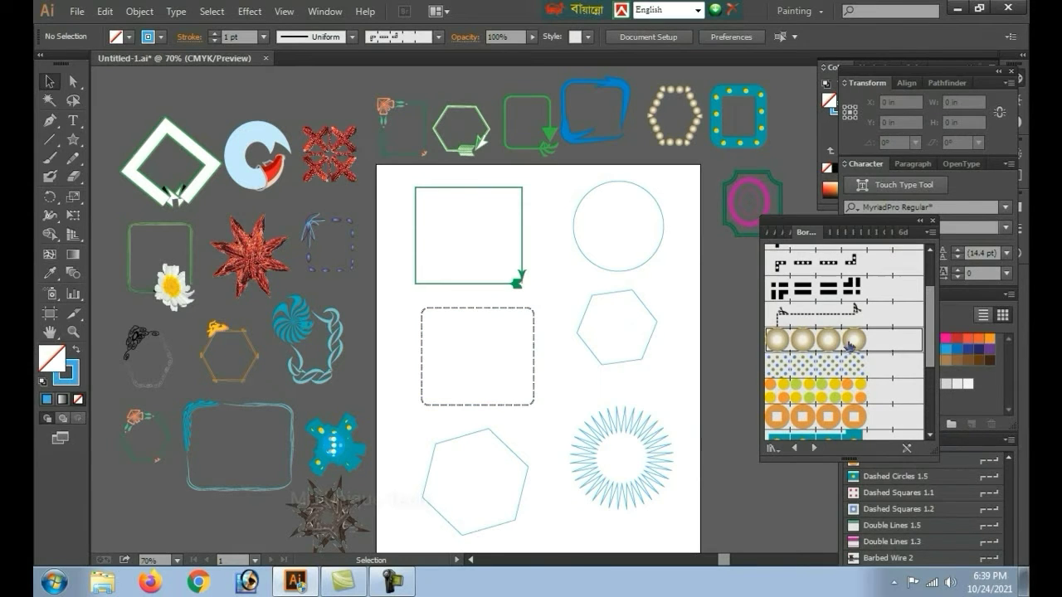
left_click(534, 383)
left_click(827, 370)
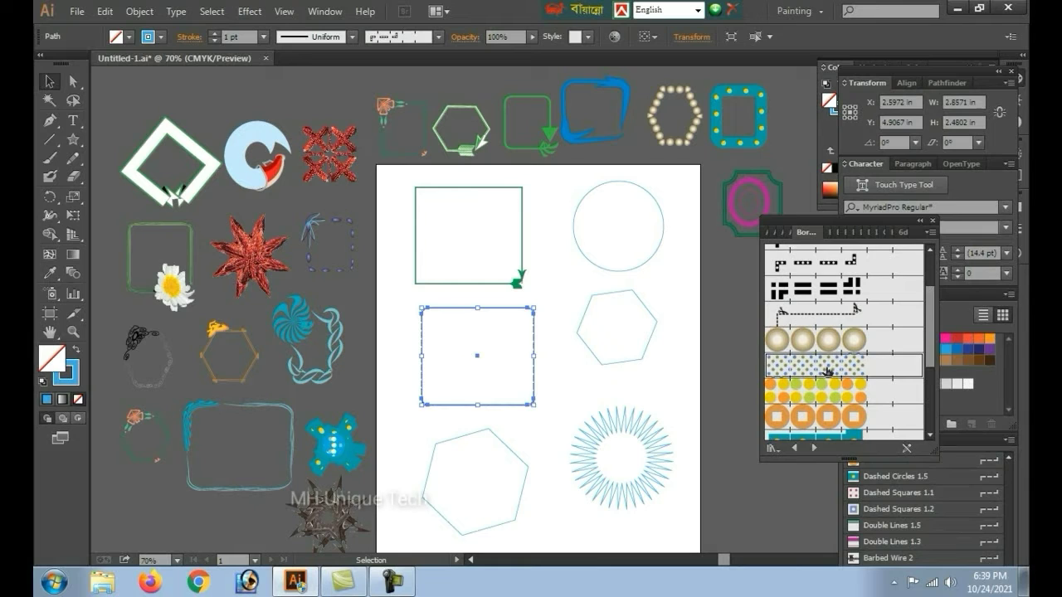
left_click(573, 406)
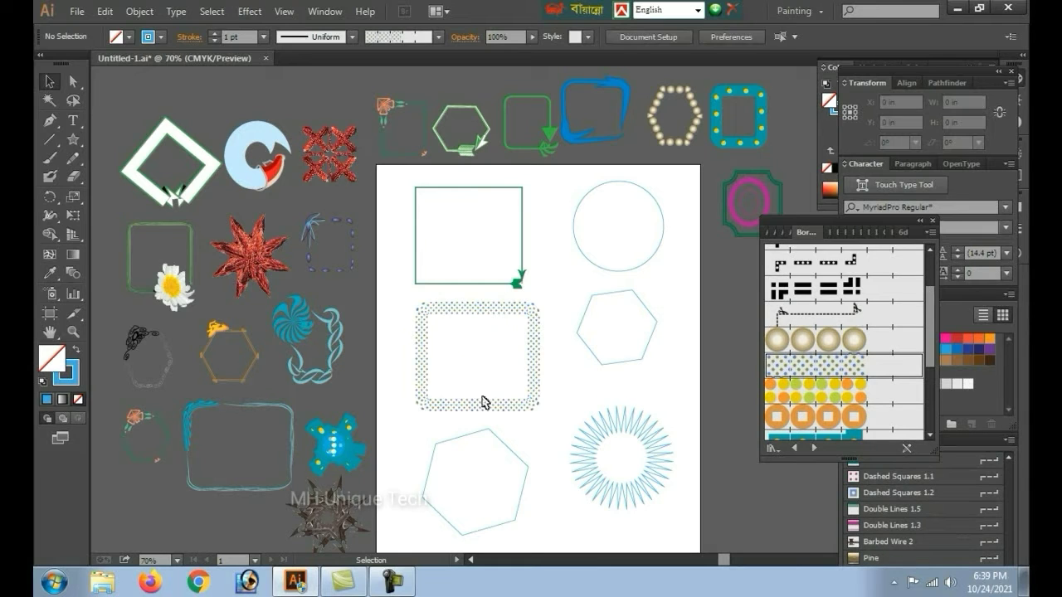
left_click(519, 459)
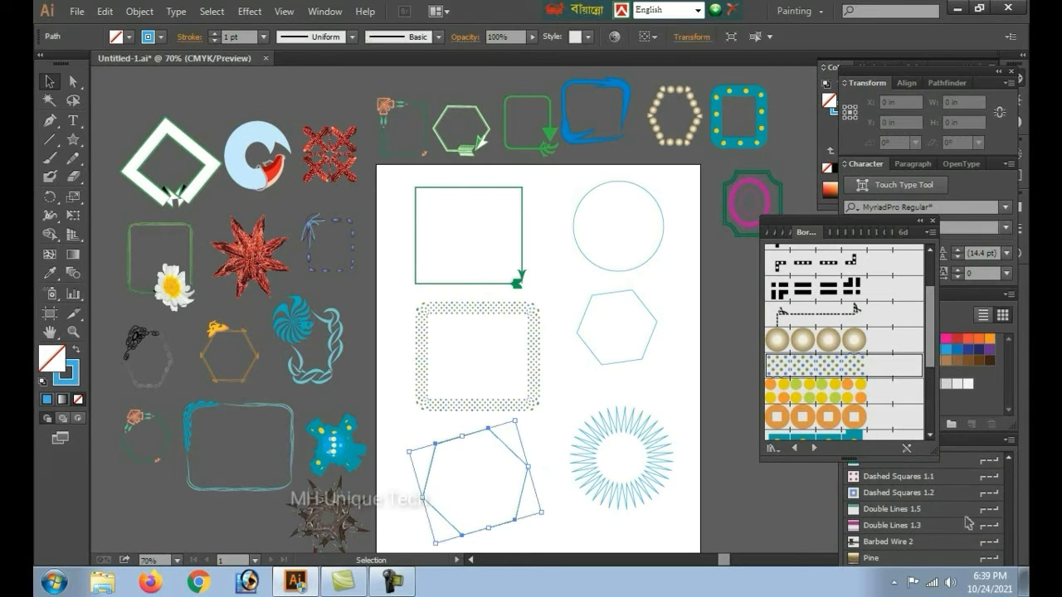
Step: Try bristle brushes 6.00, 4.00 and 1.00 on the hexagon, settling on the 3.00 Fan brush
left_click(1008, 441)
mouse_move(909, 405)
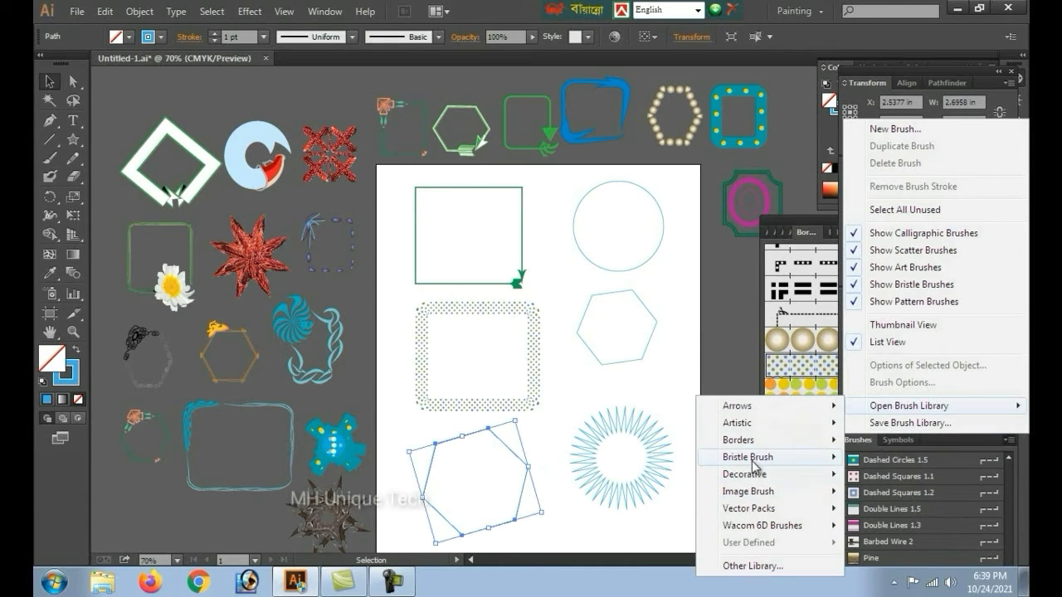
mouse_move(749, 457)
left_click(908, 458)
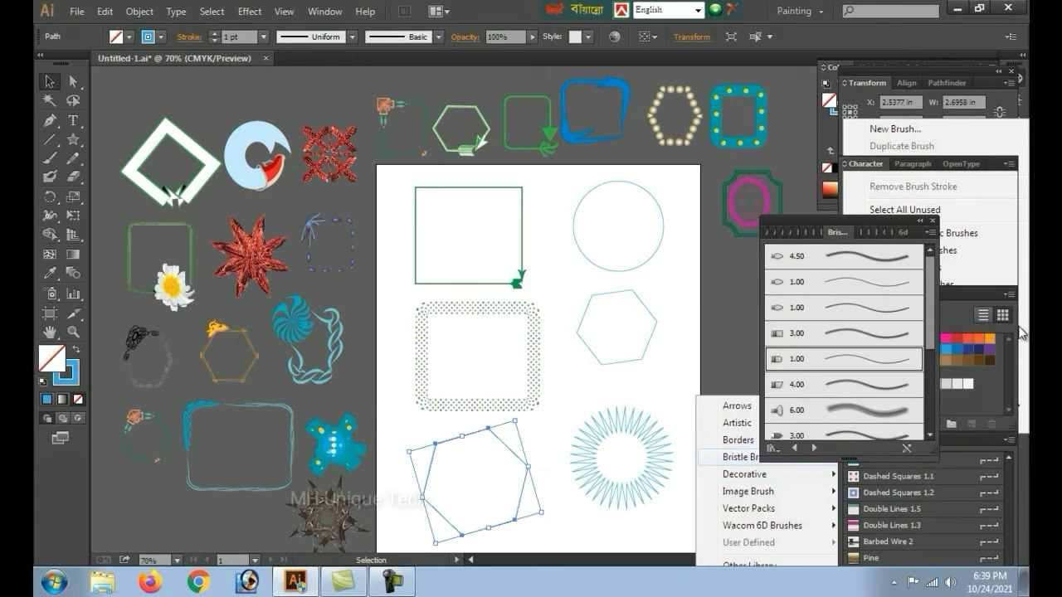
left_click(861, 414)
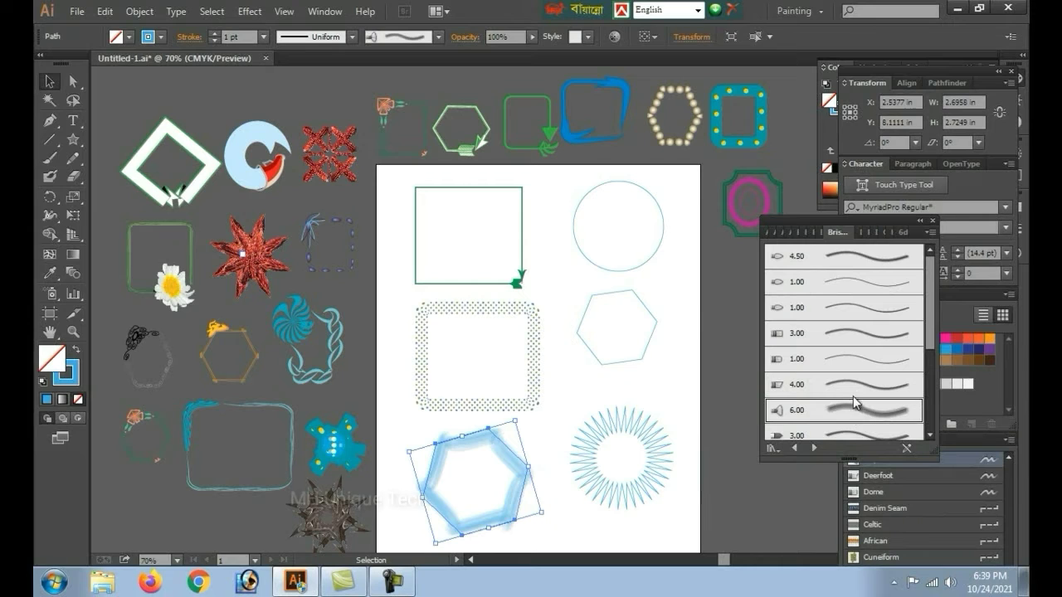
left_click(853, 386)
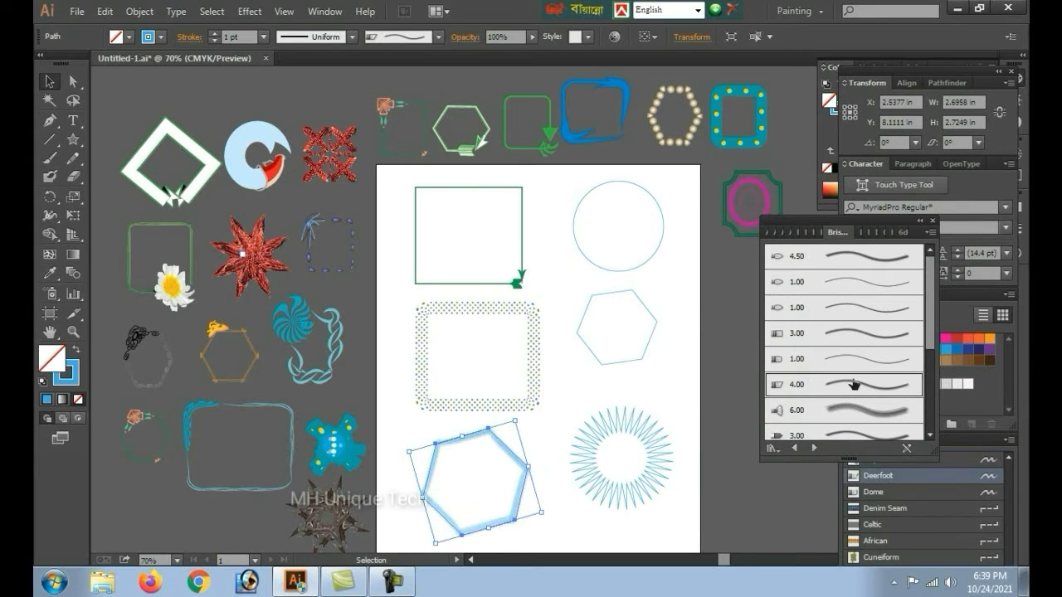
left_click(854, 286)
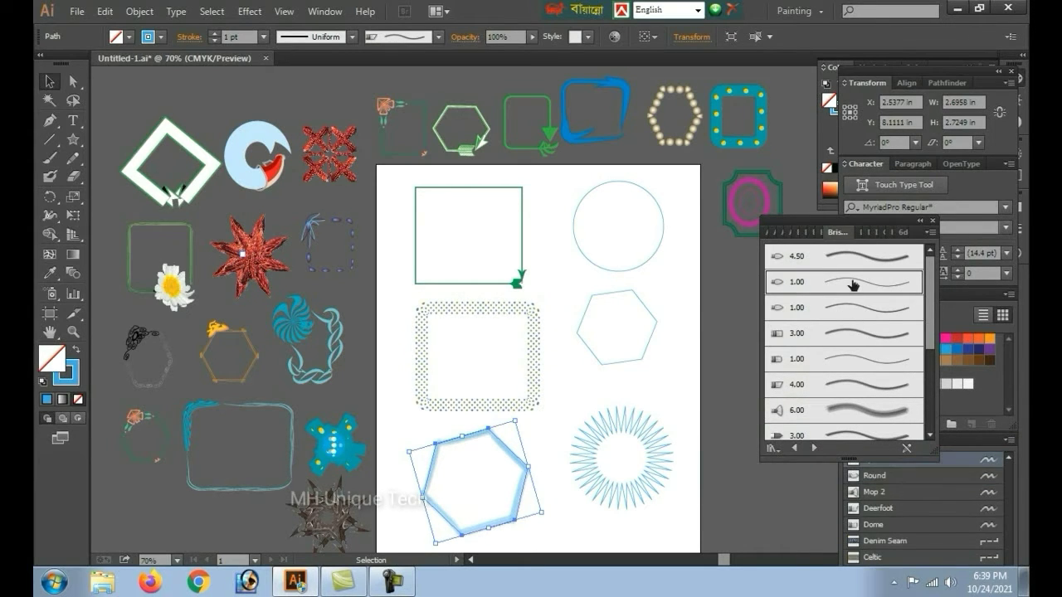
scroll(855, 298, "down", 5)
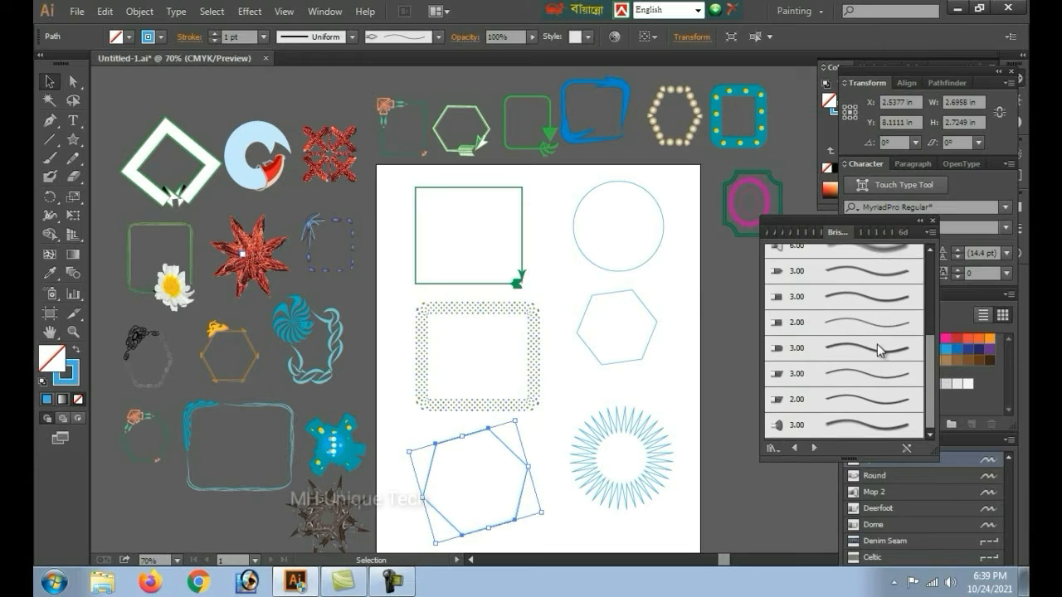
left_click(850, 424)
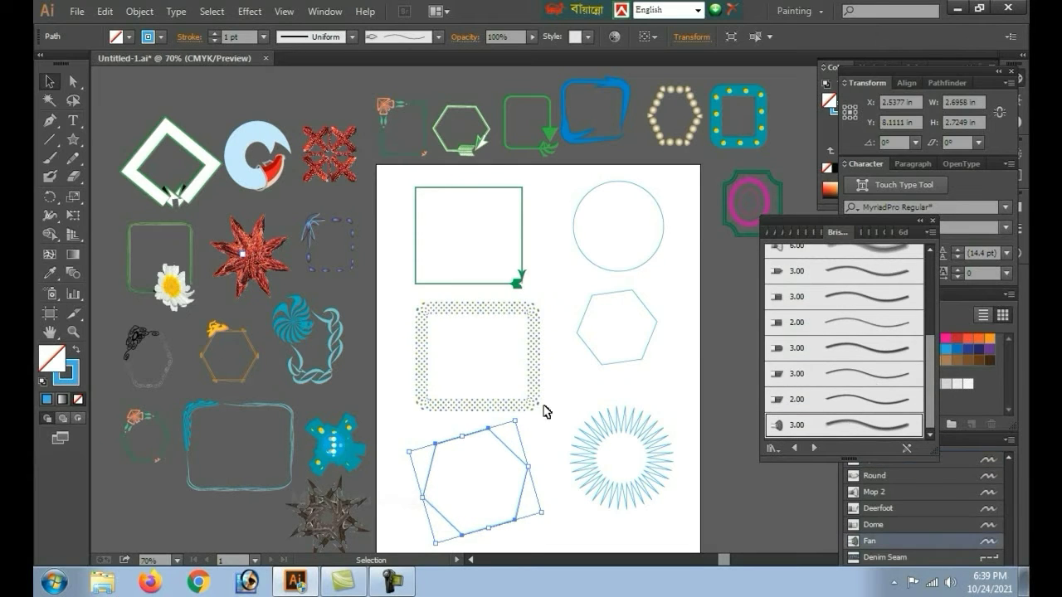
left_click(569, 426)
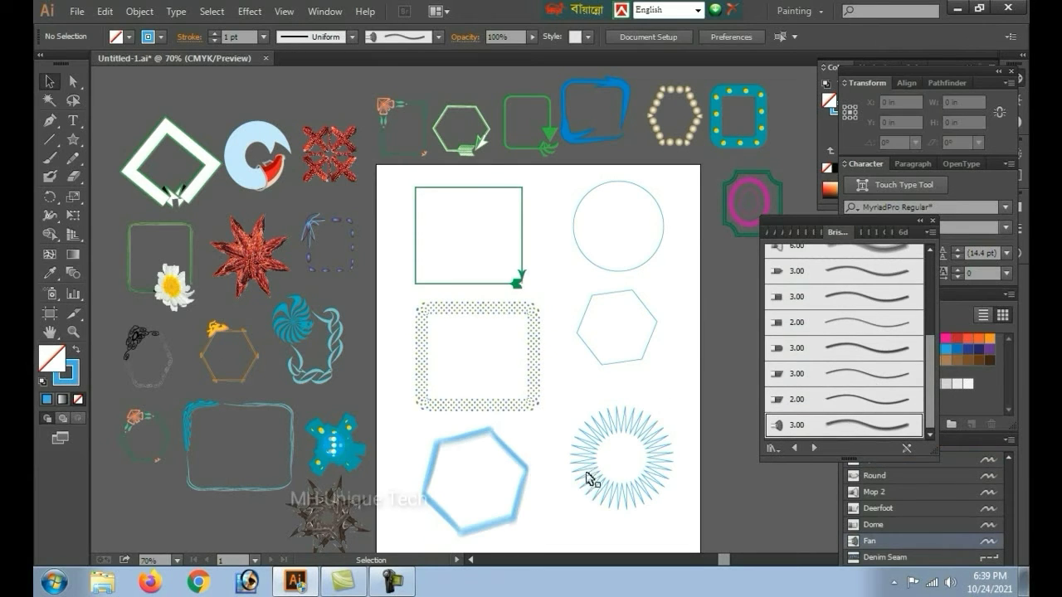
left_click(428, 501)
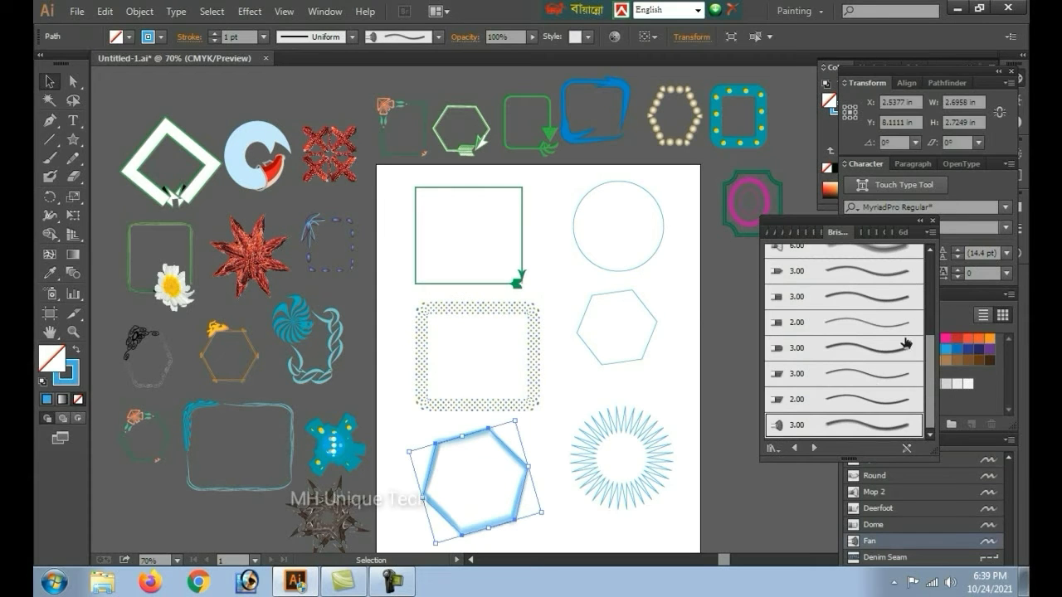
left_click(1009, 440)
mouse_move(910, 406)
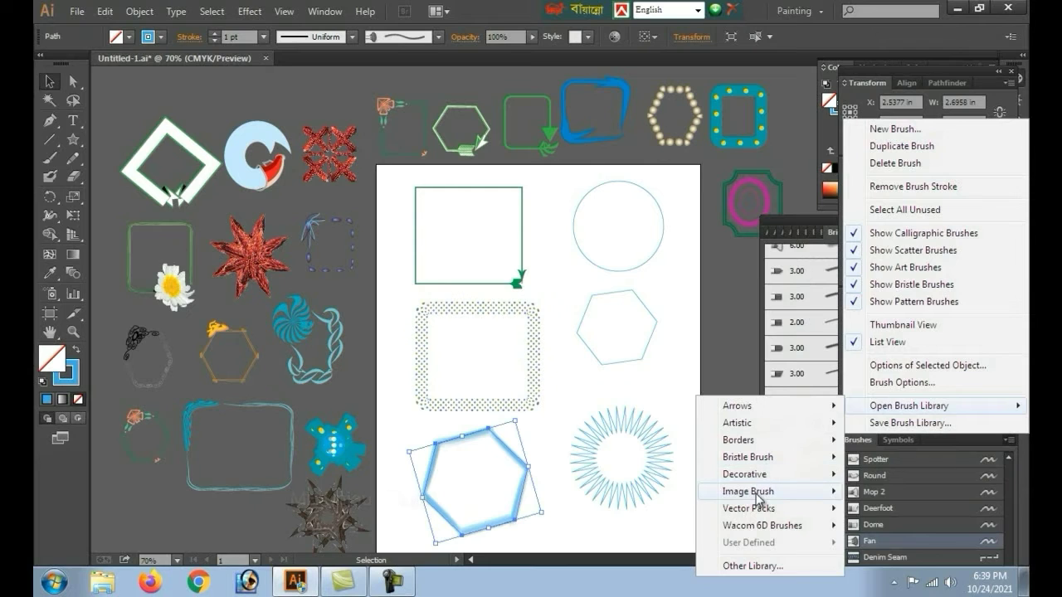
Step: Try chain and barbed-wire image brushes, then apply the daisy sprig brush to the hexagon and circle
mouse_move(749, 491)
left_click(951, 496)
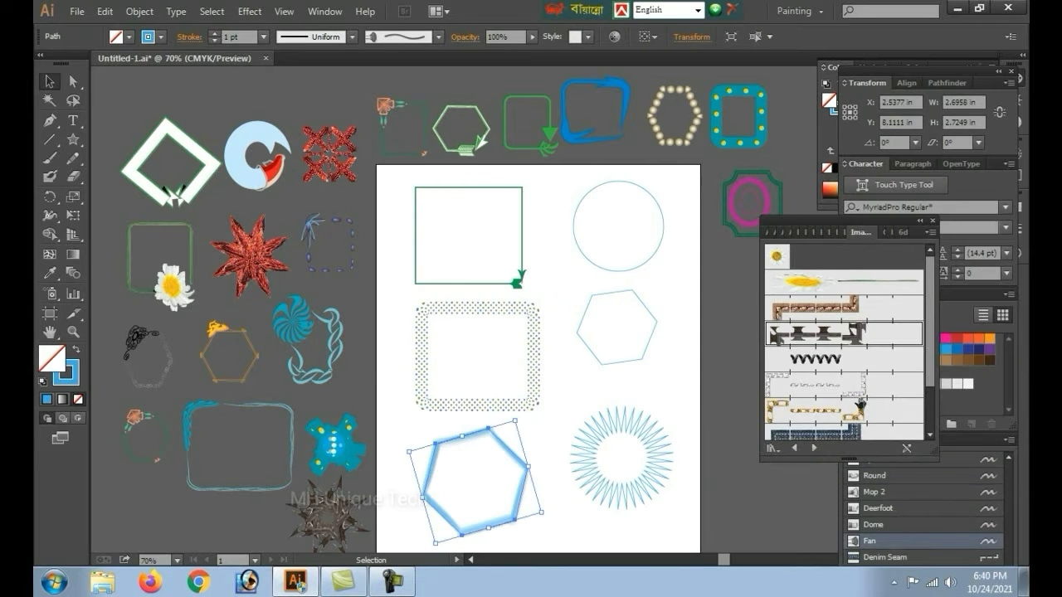
left_click(855, 419)
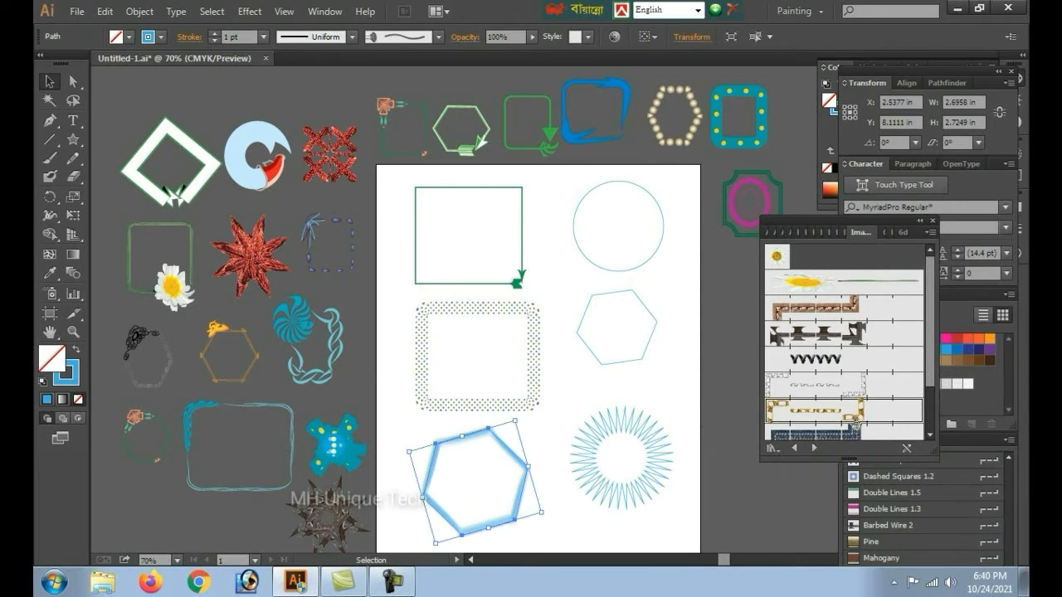
left_click(839, 342)
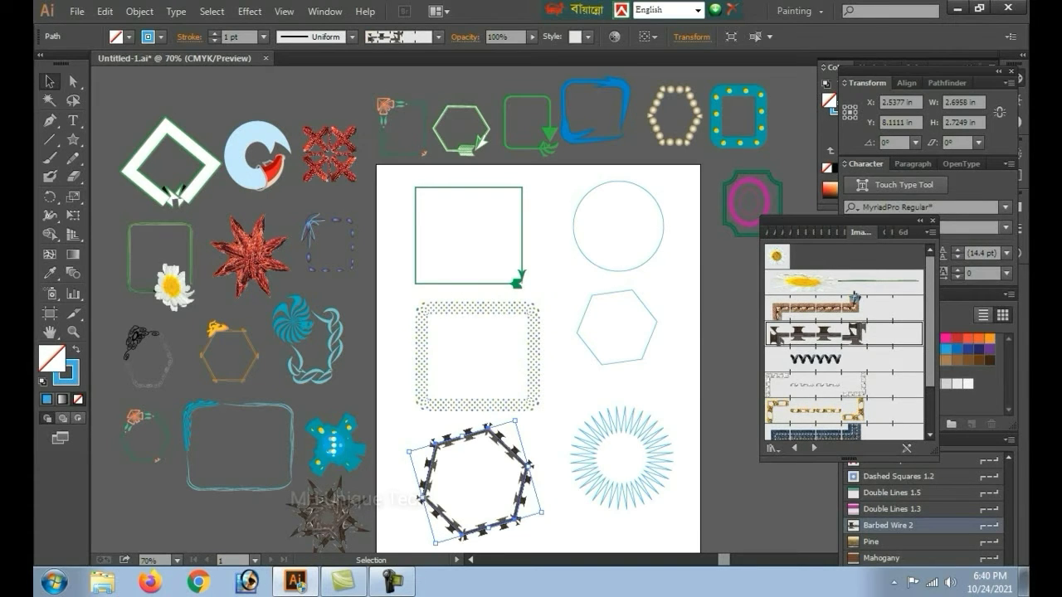
left_click(849, 312)
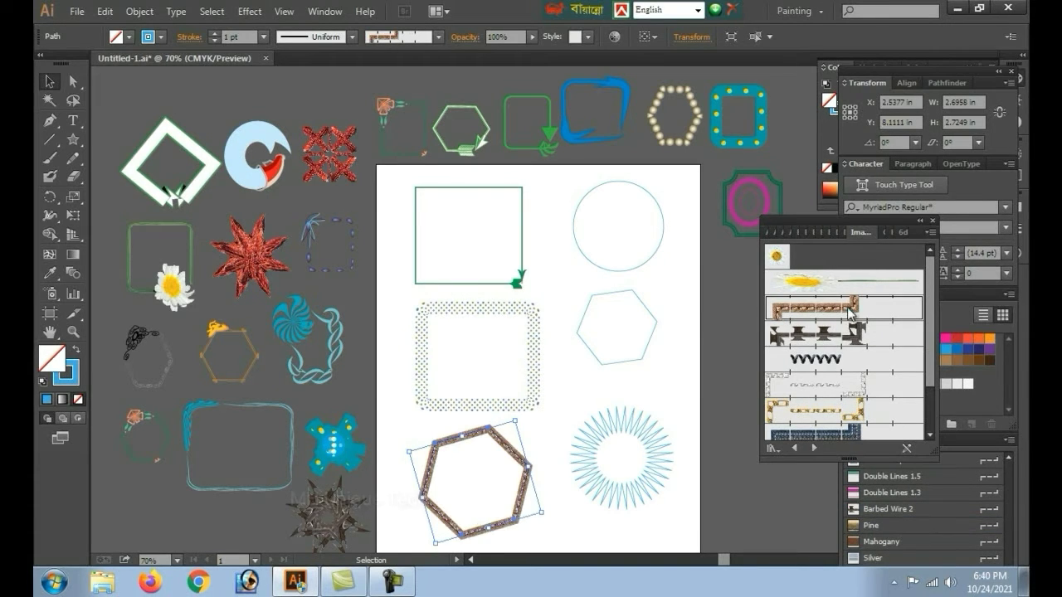
left_click(820, 285)
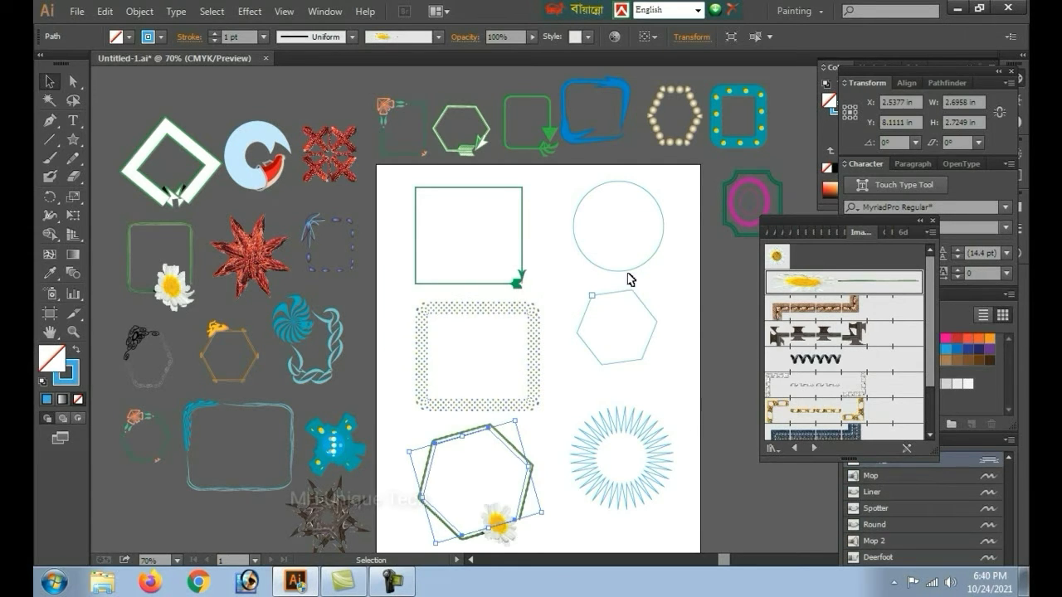
left_click(641, 274)
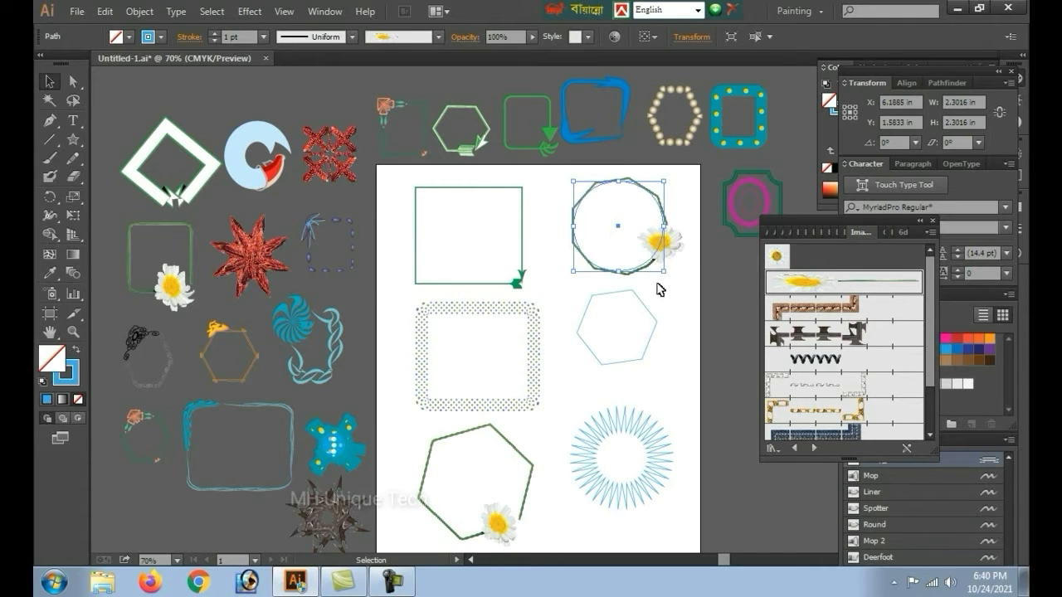
left_click(655, 327)
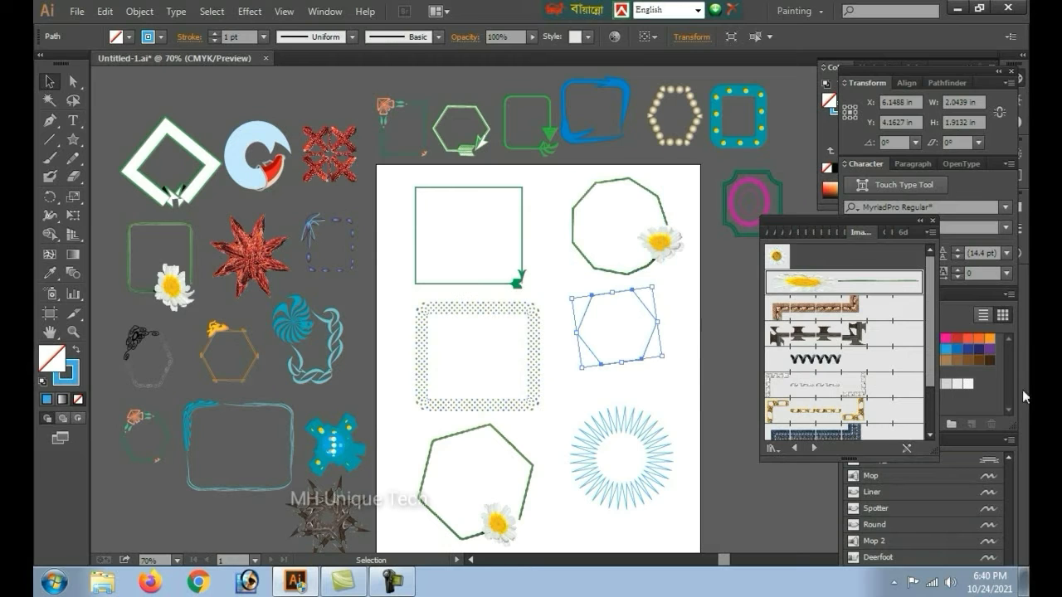
left_click(1008, 439)
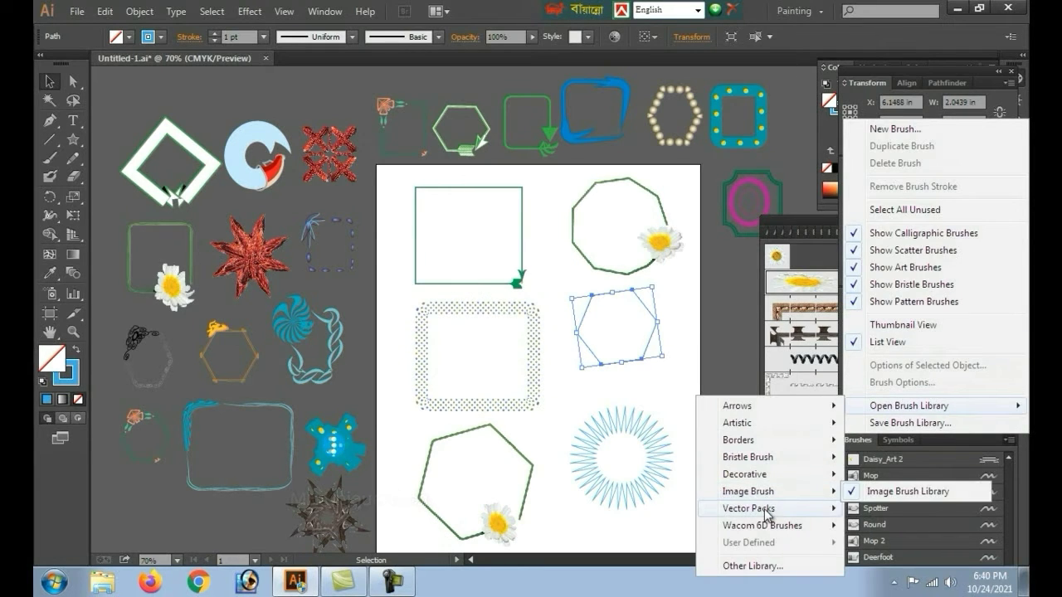
Step: Stroke the middle-right hexagon with Grunge Brush Vector Pack 03 from the Grunge vector pack
mouse_move(748, 509)
left_click(610, 511)
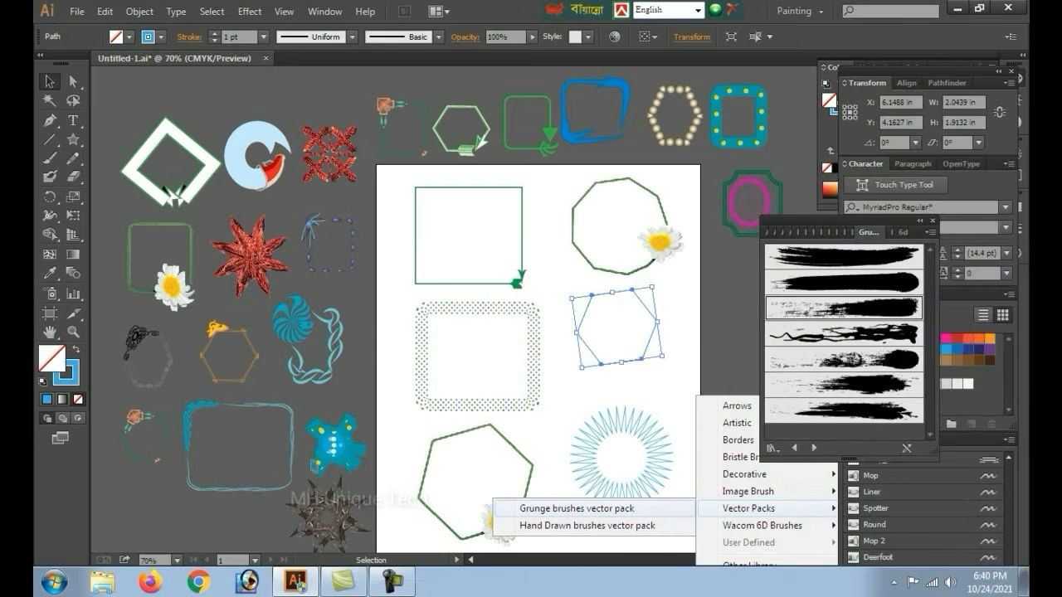
left_click(843, 359)
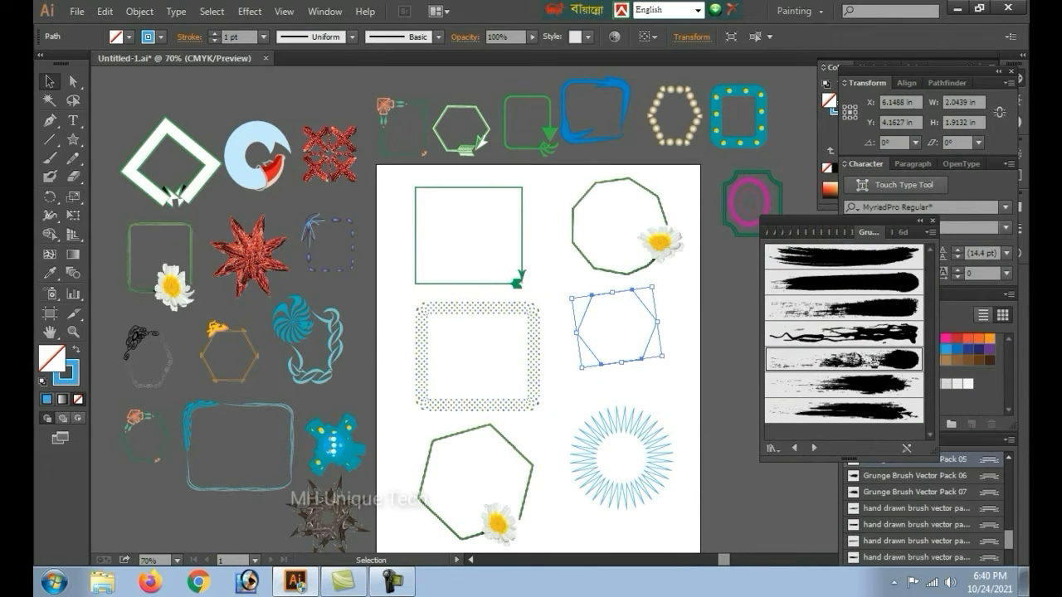
left_click(665, 402)
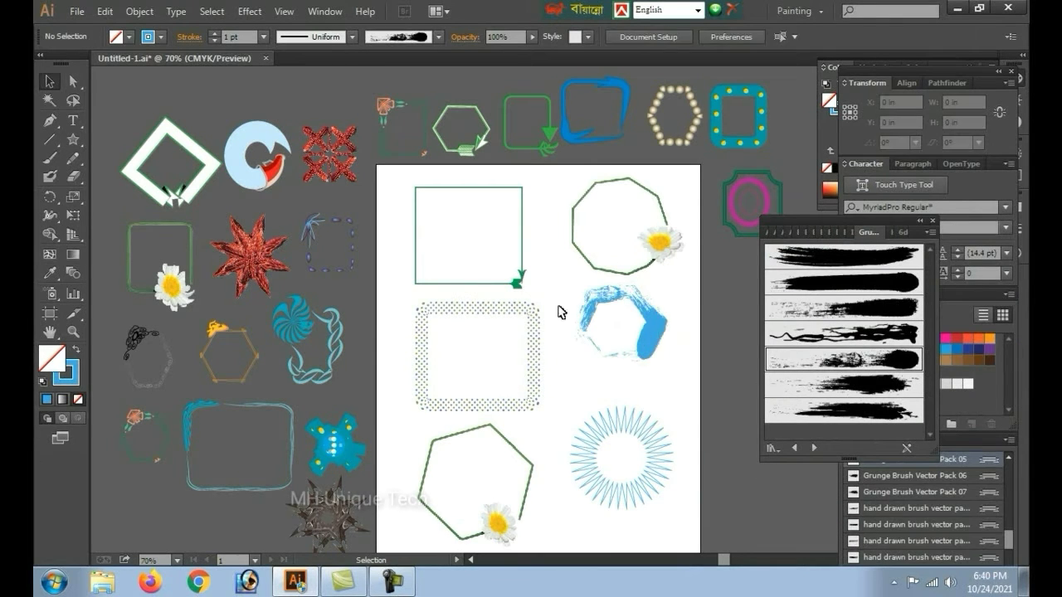
left_click(653, 336)
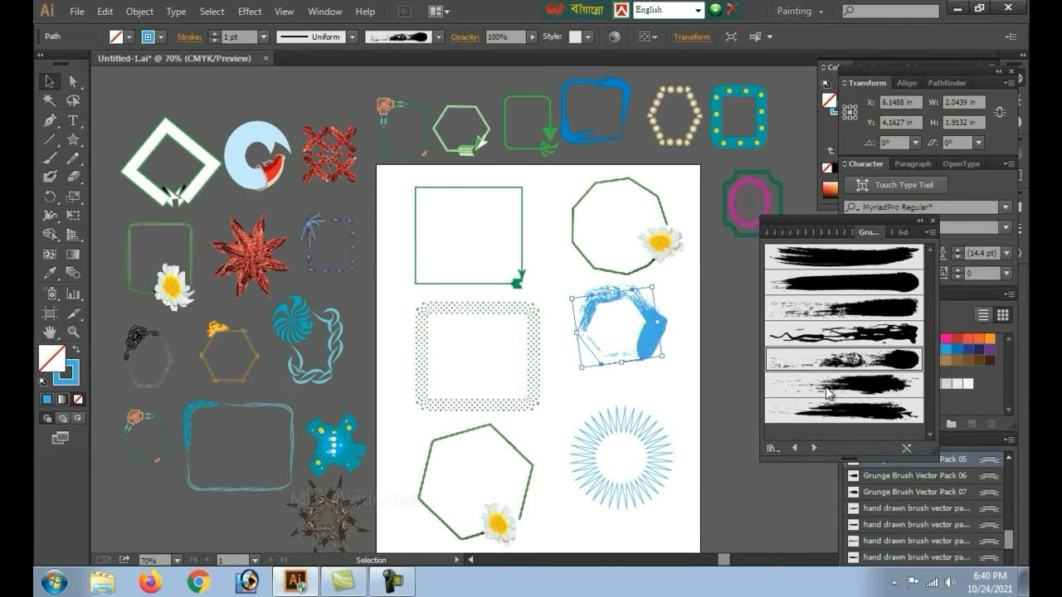
left_click(830, 309)
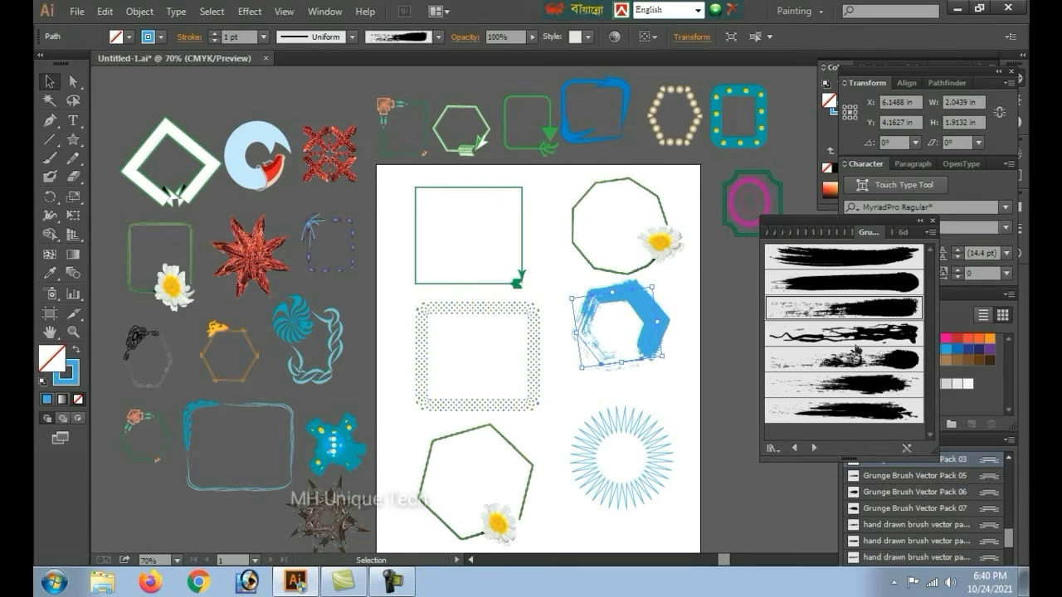
left_click(637, 431)
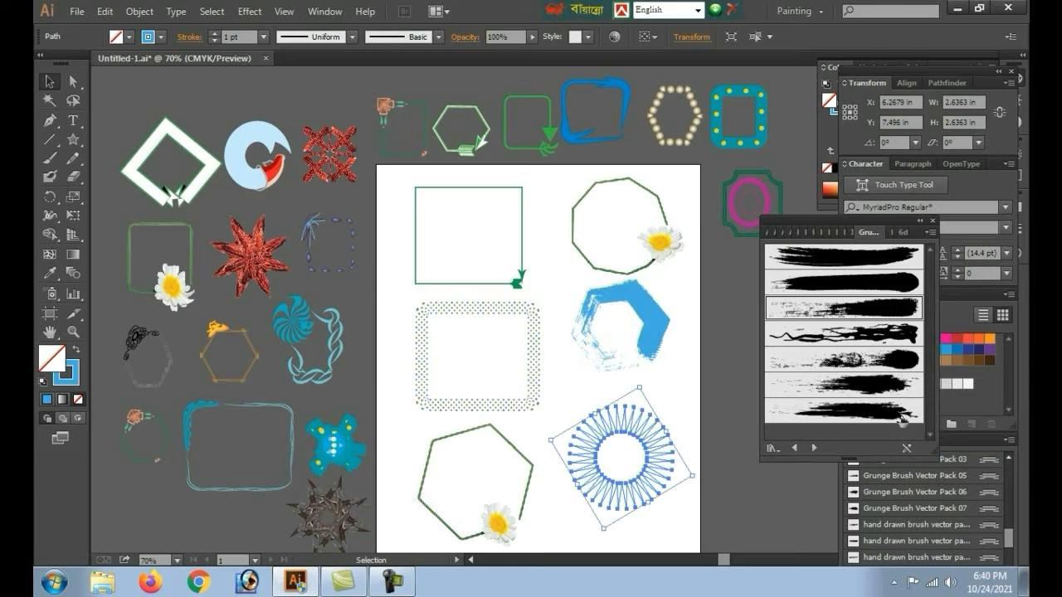
left_click(1010, 439)
mouse_move(909, 406)
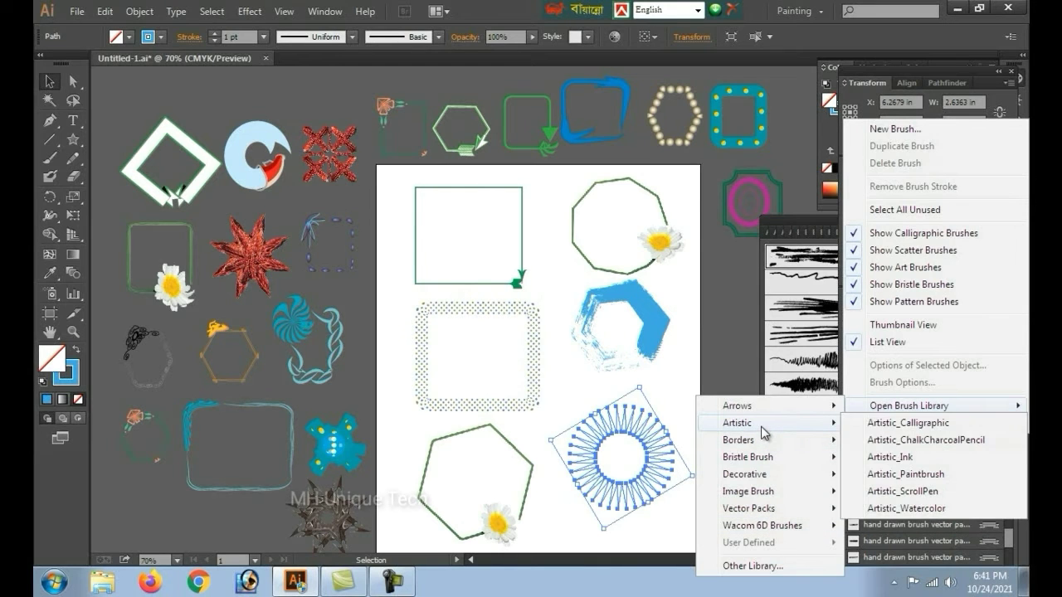
mouse_move(770, 422)
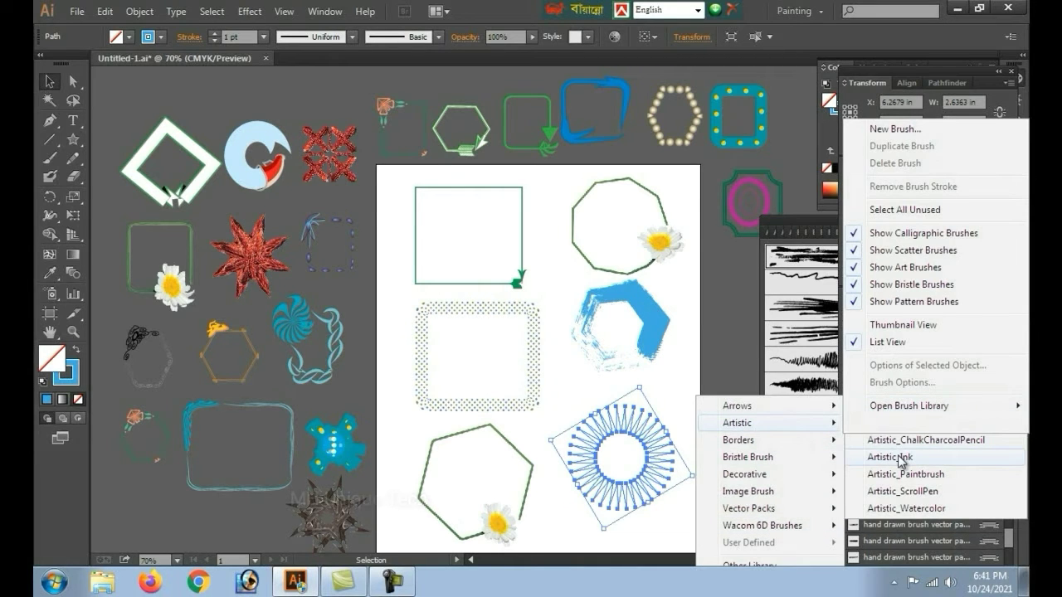
Step: Open the Artistic_Ink brush library and bring the brush library list up again
left_click(900, 458)
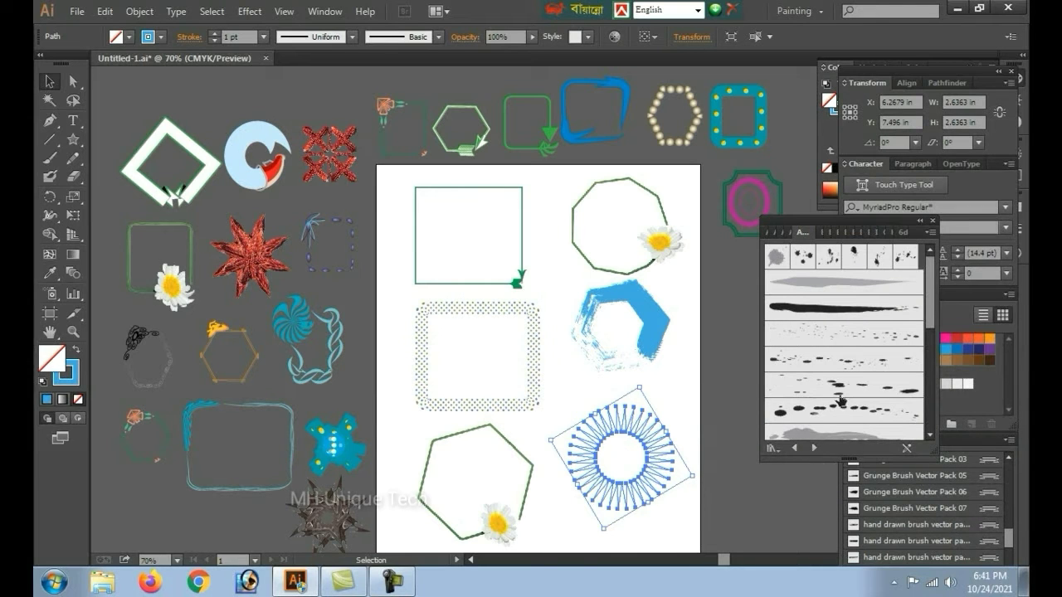
left_click(1009, 439)
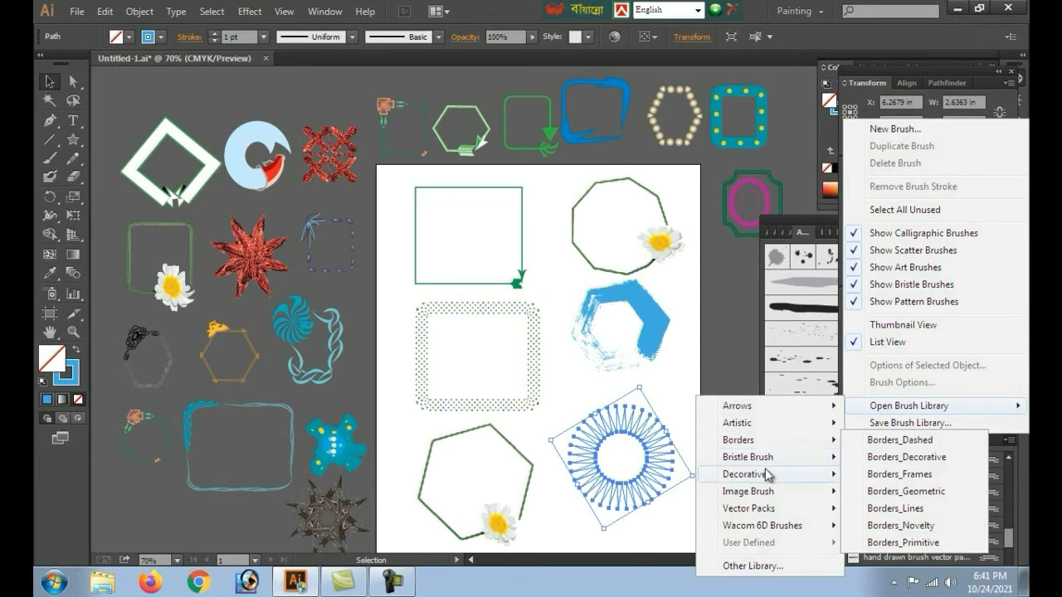
mouse_move(744, 474)
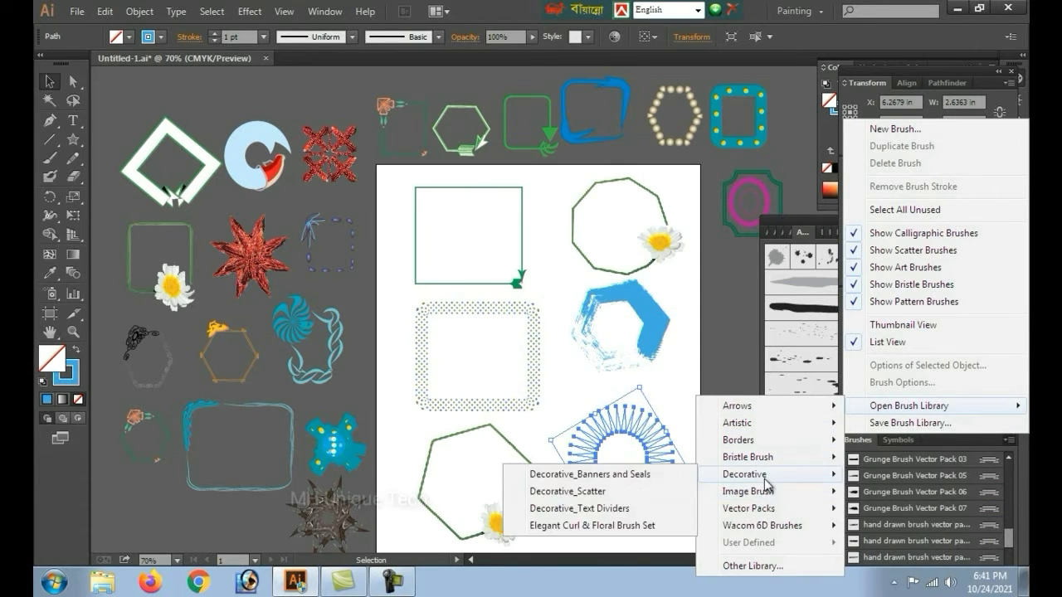
Step: Open Decorative_Scatter and try Diamond, Sun, Rings and Geometric scatter brushes on the starburst
left_click(618, 491)
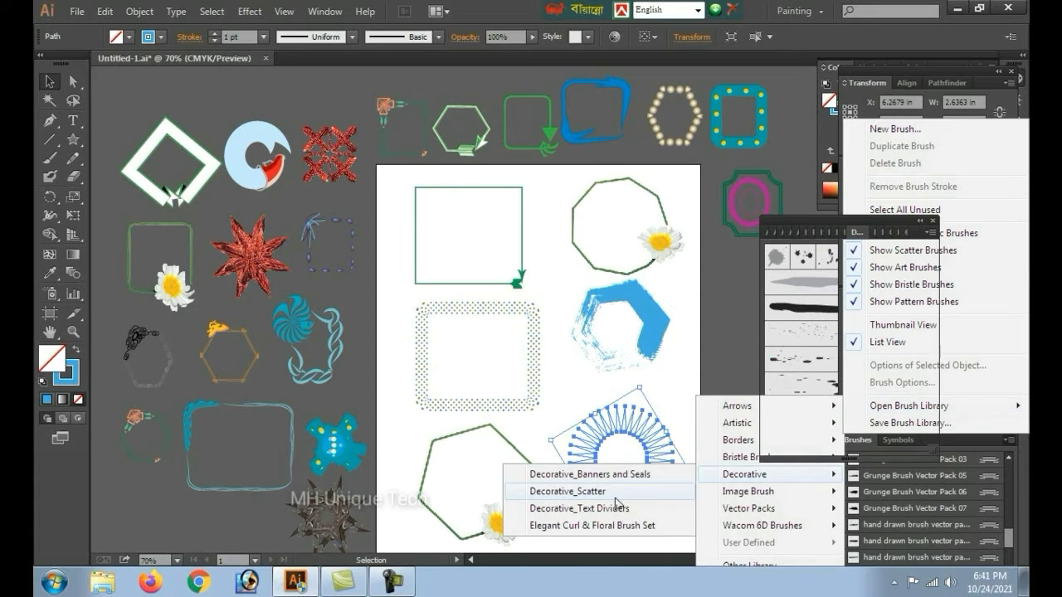
left_click(905, 335)
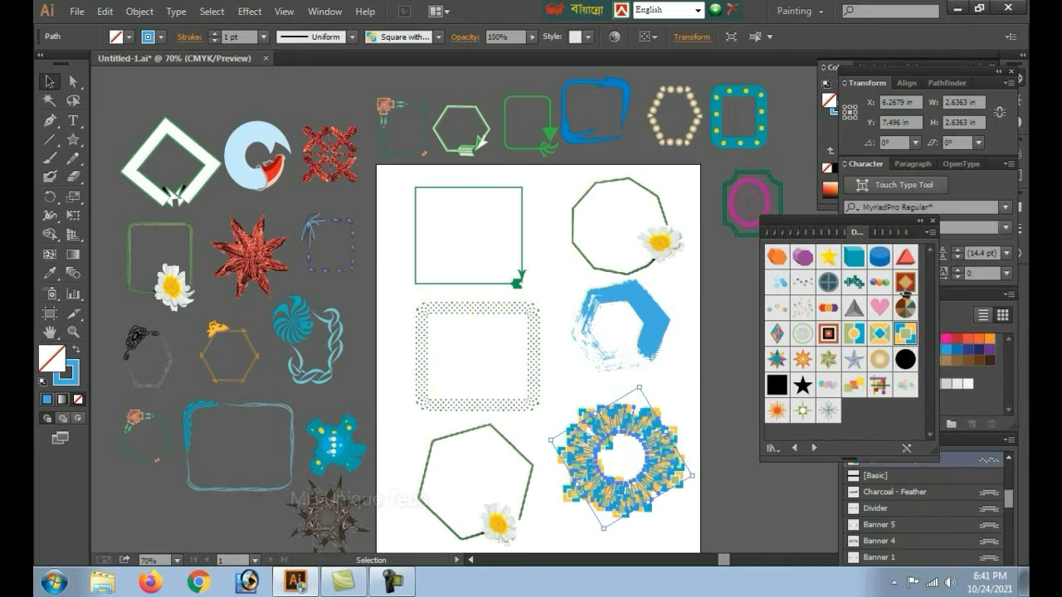
left_click(905, 283)
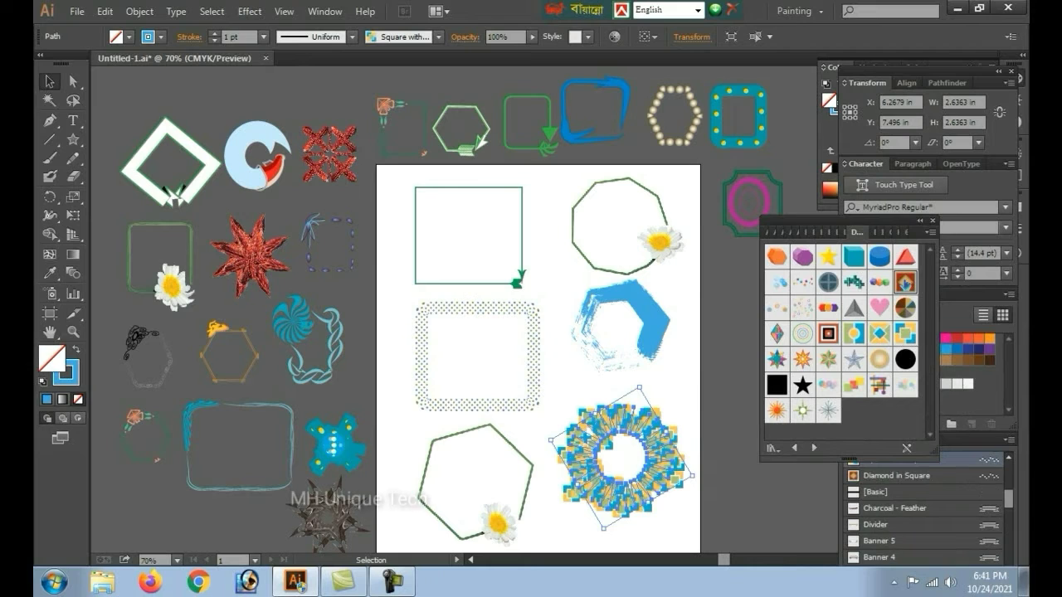
left_click(684, 389)
left_click(622, 493)
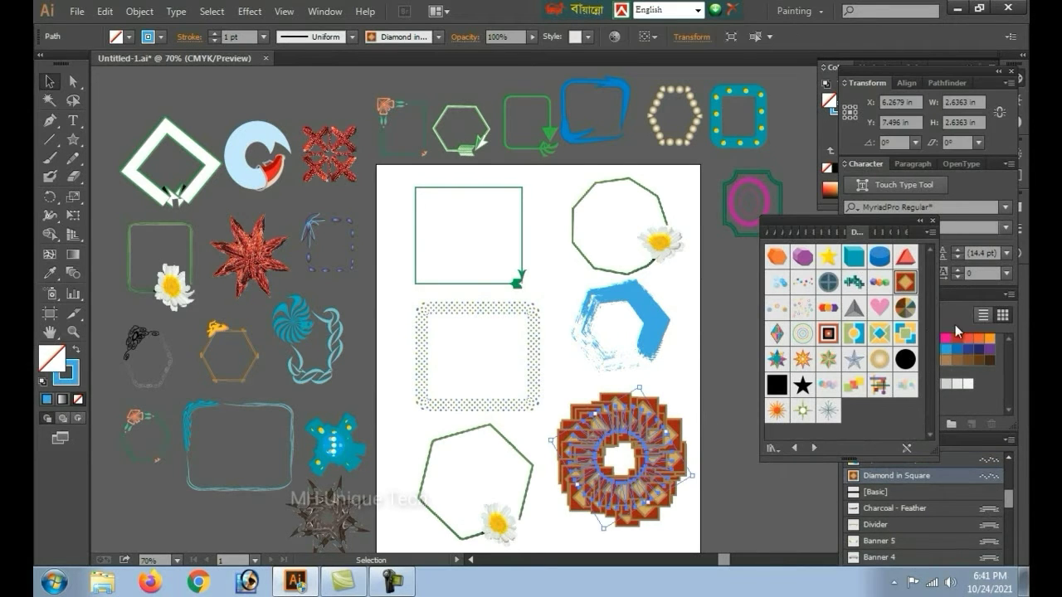
left_click(879, 360)
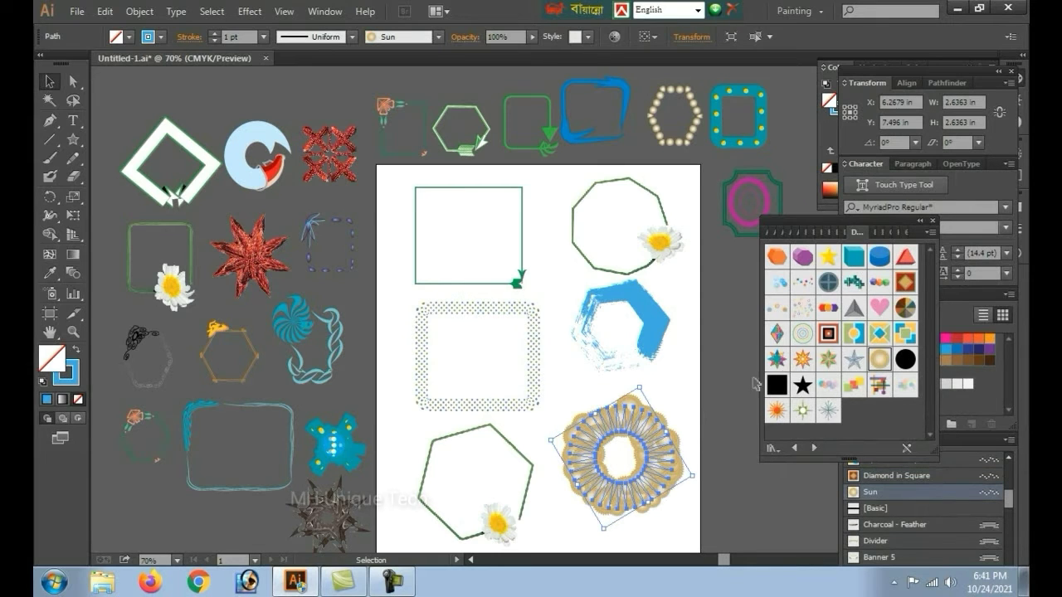
left_click(803, 336)
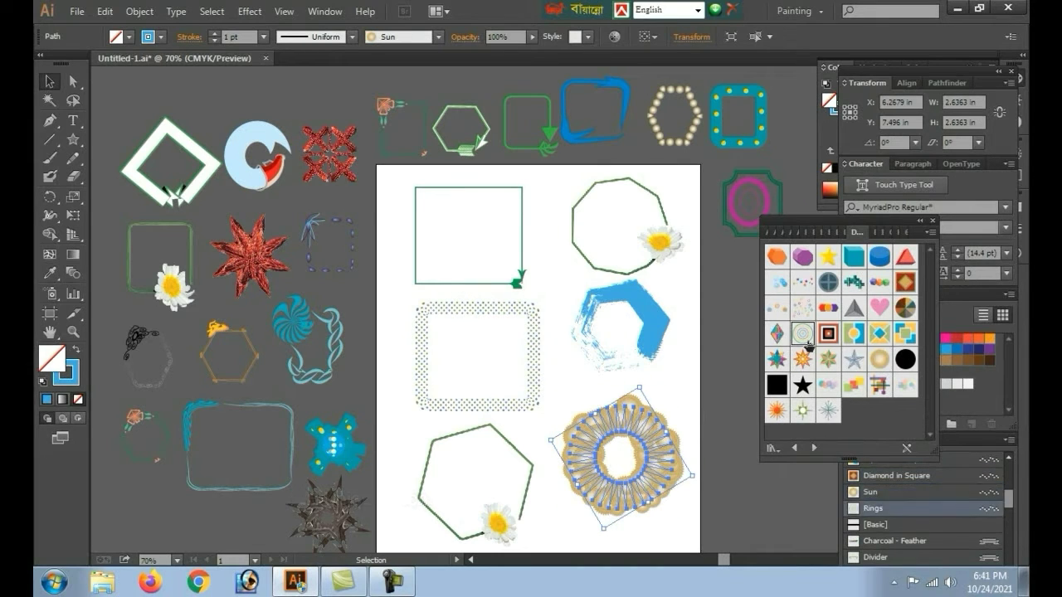
left_click(687, 378)
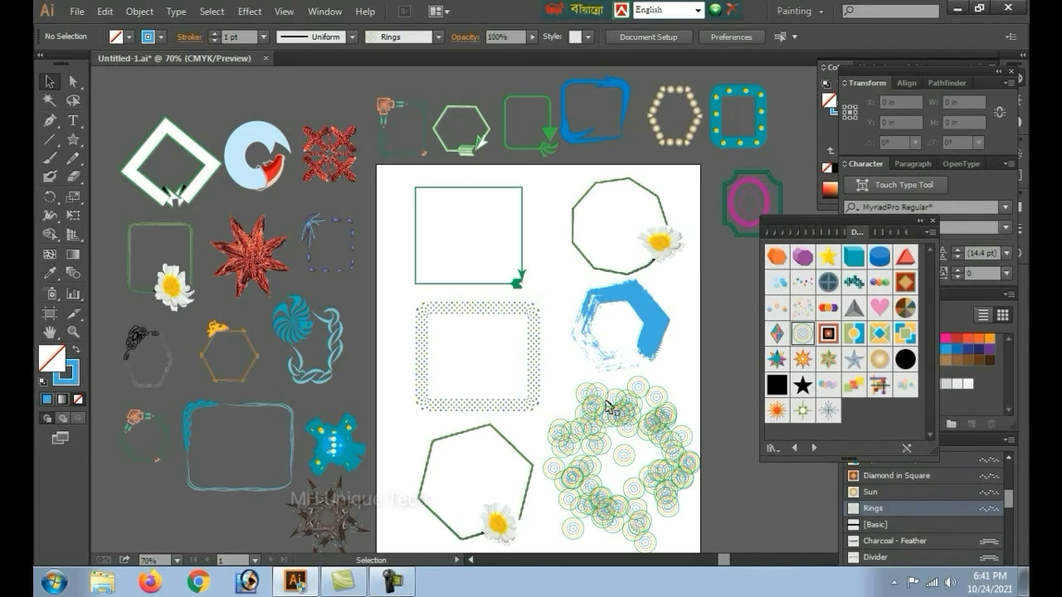
left_click(650, 425)
Step: Give the top-left square yellow 3D stars and turn the starburst into a yellow star wreath
left_click(828, 307)
left_click(518, 284)
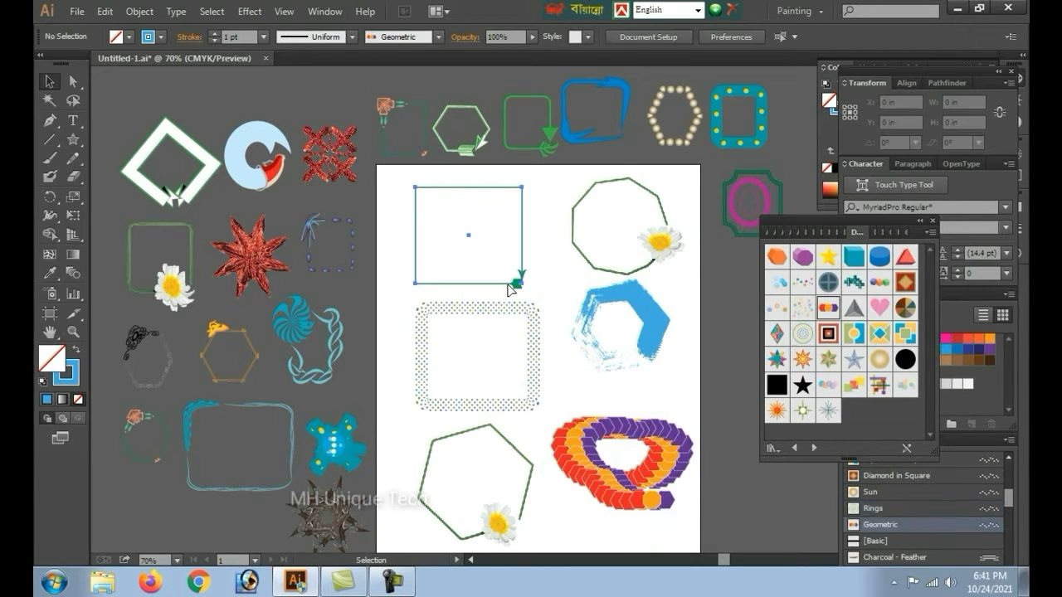
left_click(805, 282)
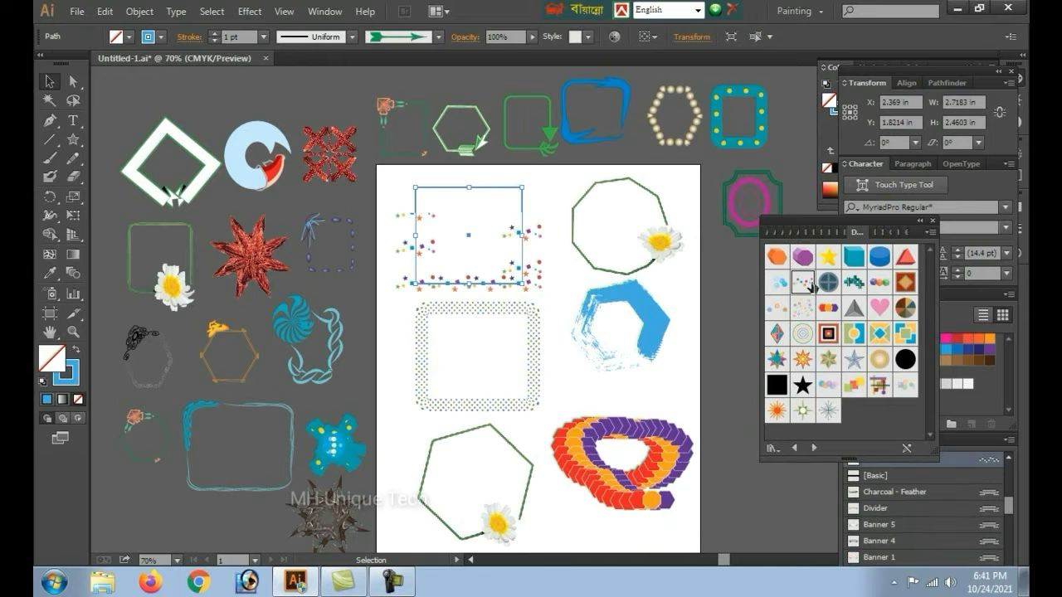
left_click(828, 259)
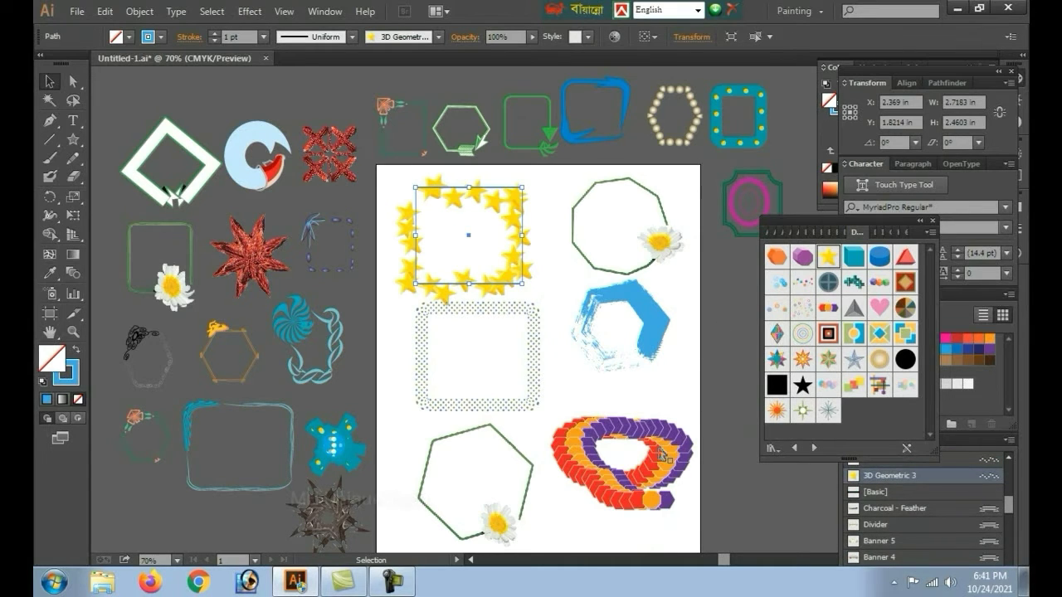
left_click(688, 439)
left_click(834, 264)
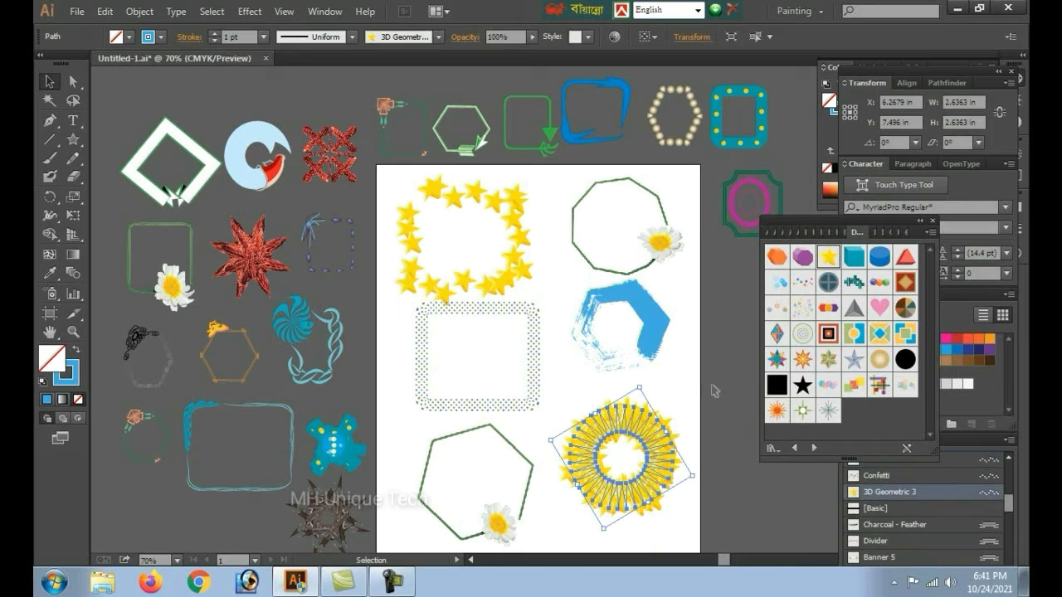
left_click(663, 411)
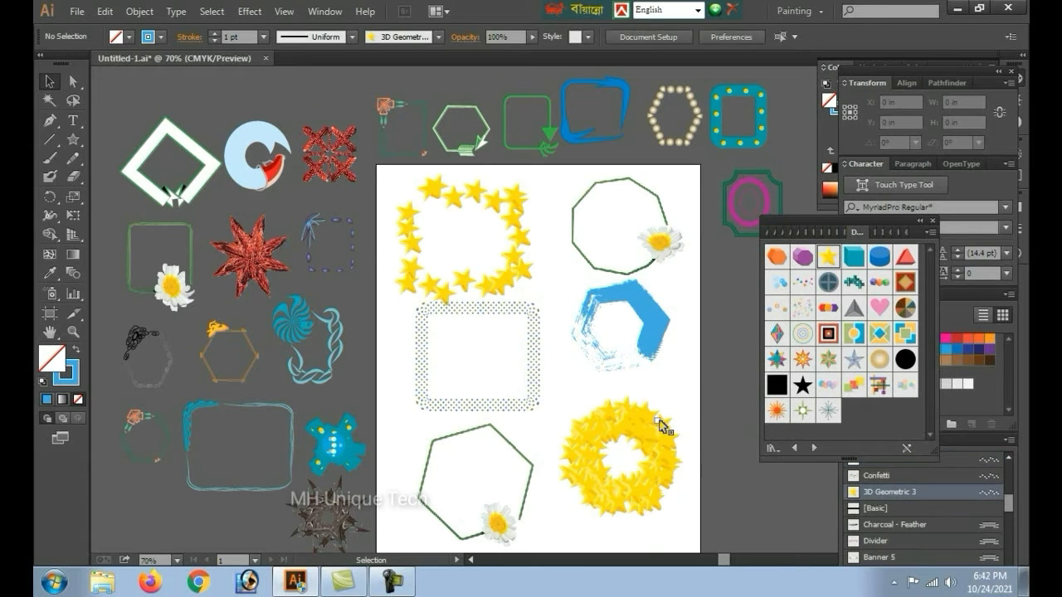
Step: Apply pink Hearts to the hexagon and Star 4 to the circle after trying Dot Rings, Diamond, Sun
left_click(659, 341)
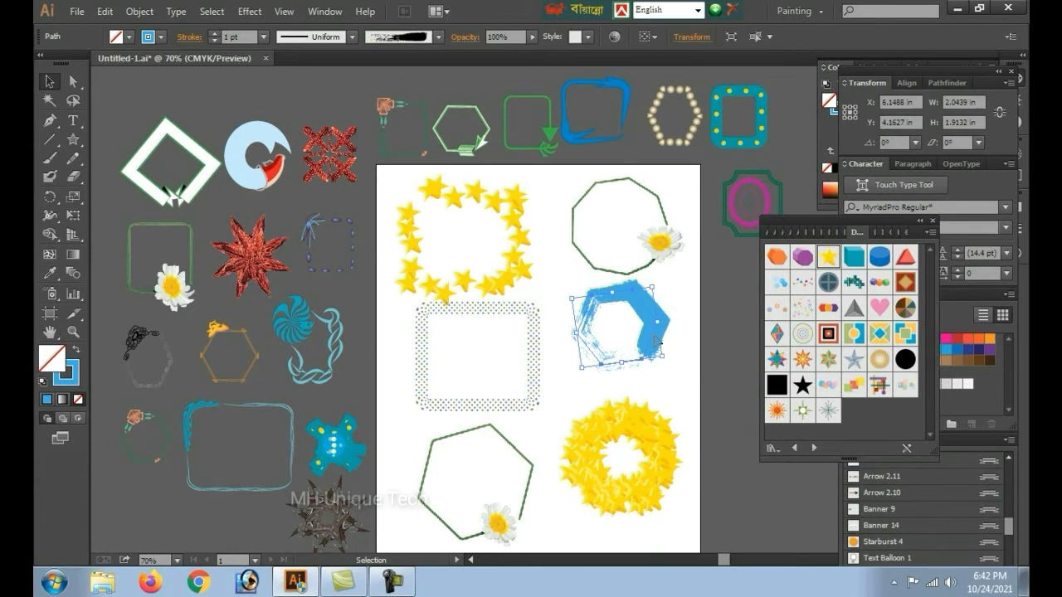
left_click(881, 308)
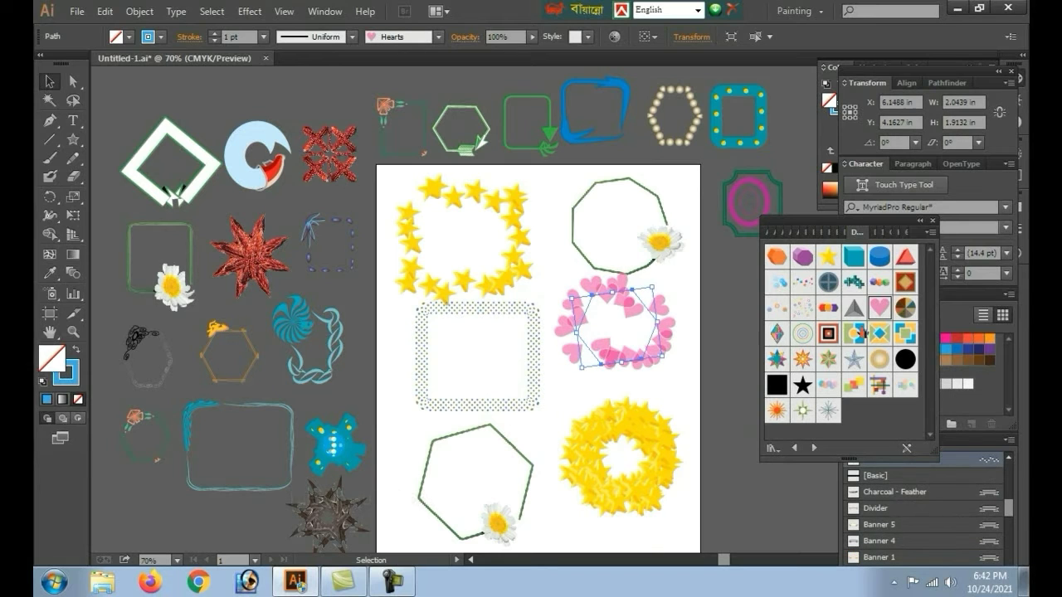
left_click(662, 258)
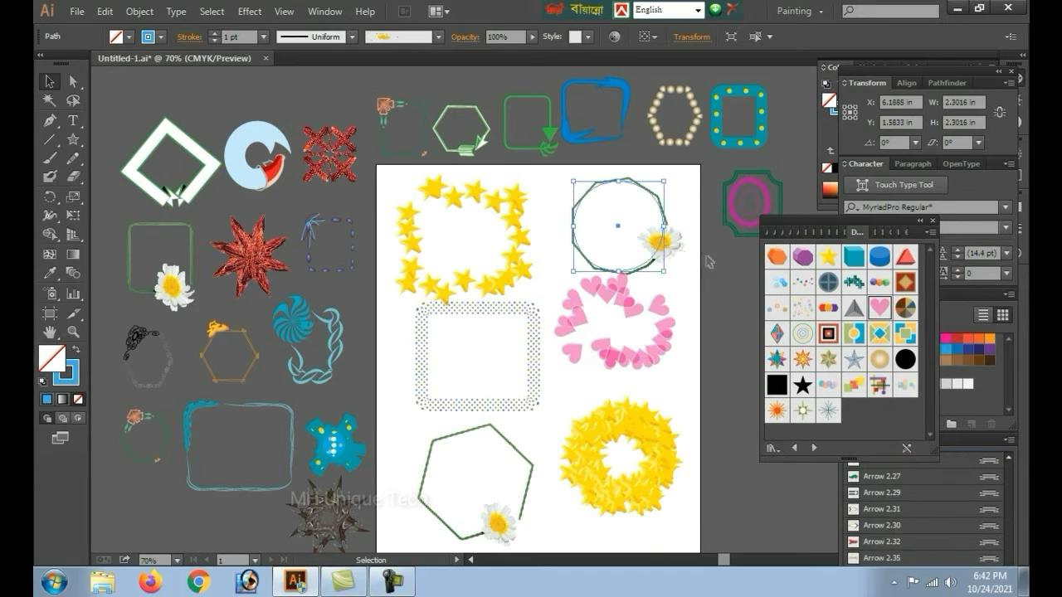
left_click(801, 311)
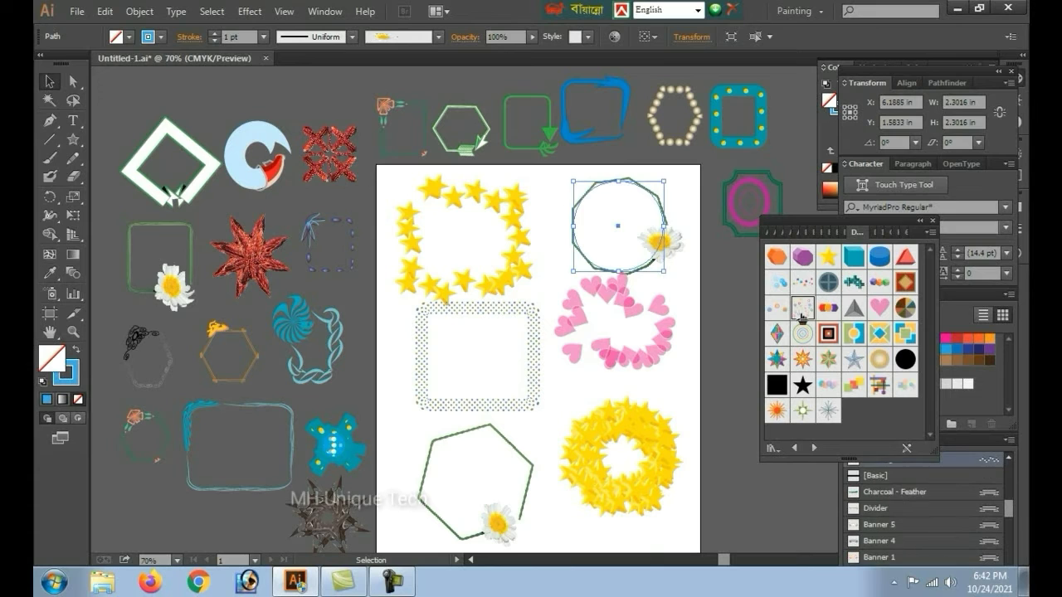
left_click(906, 282)
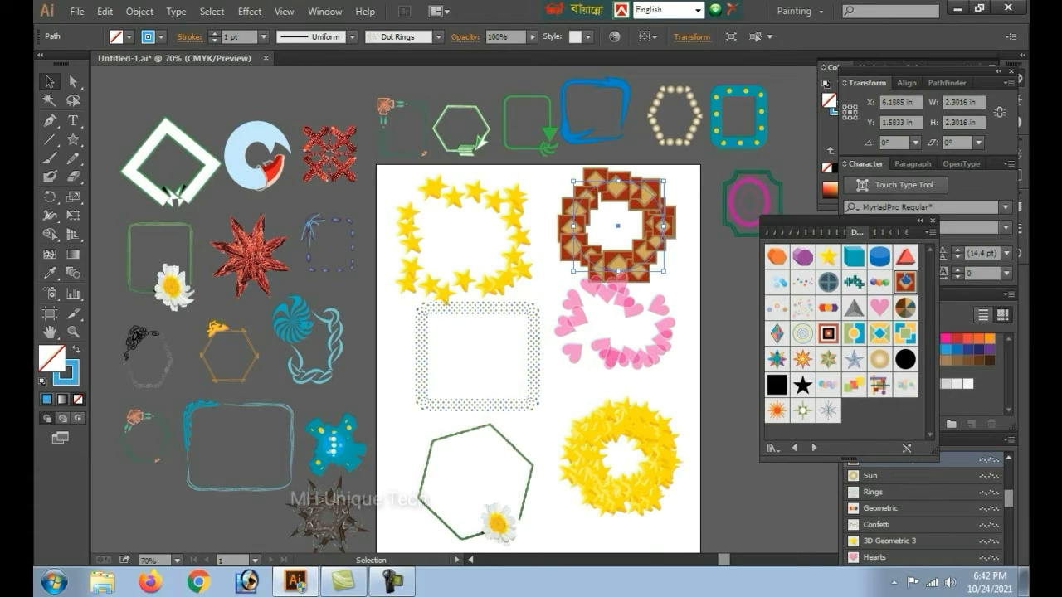
left_click(883, 367)
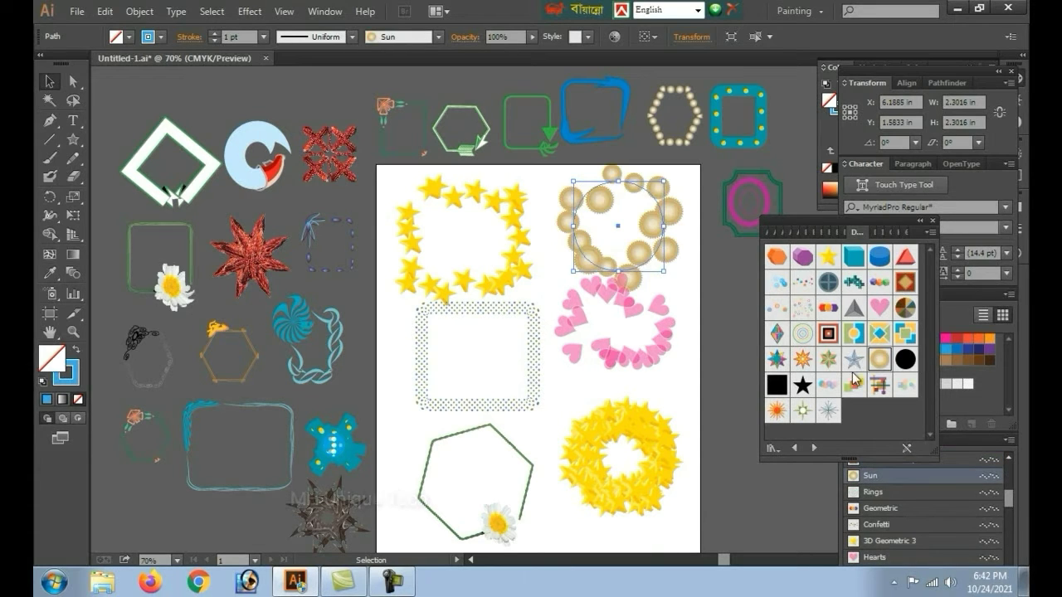
left_click(853, 361)
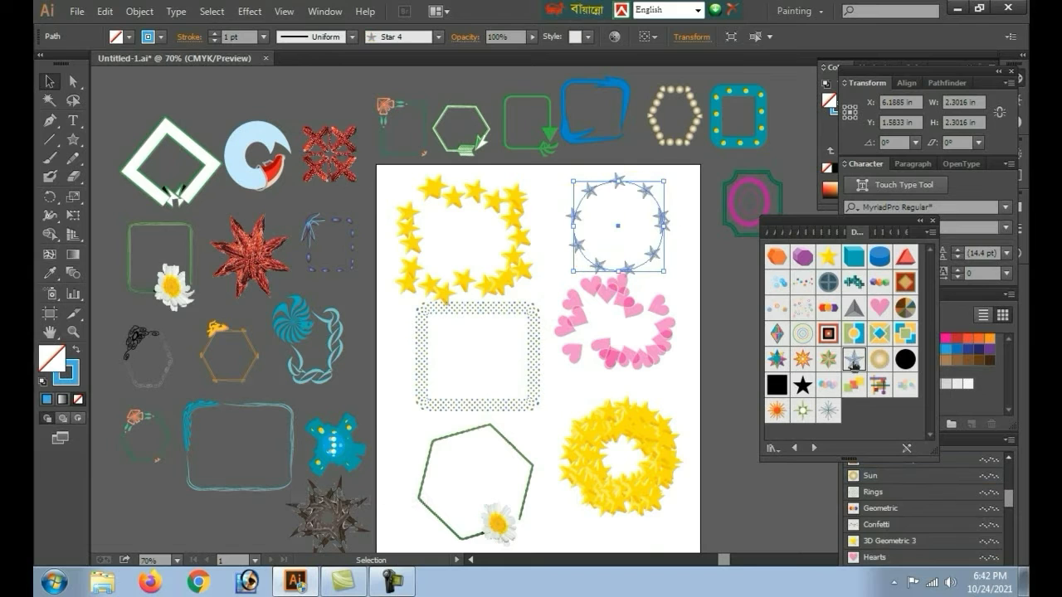
left_click(664, 346)
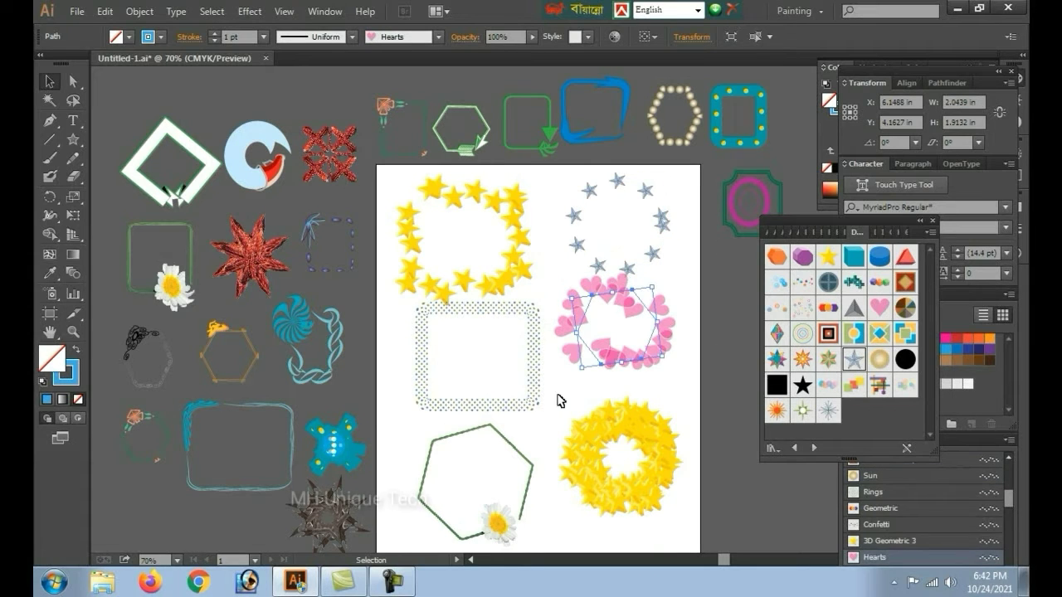
left_click(492, 362)
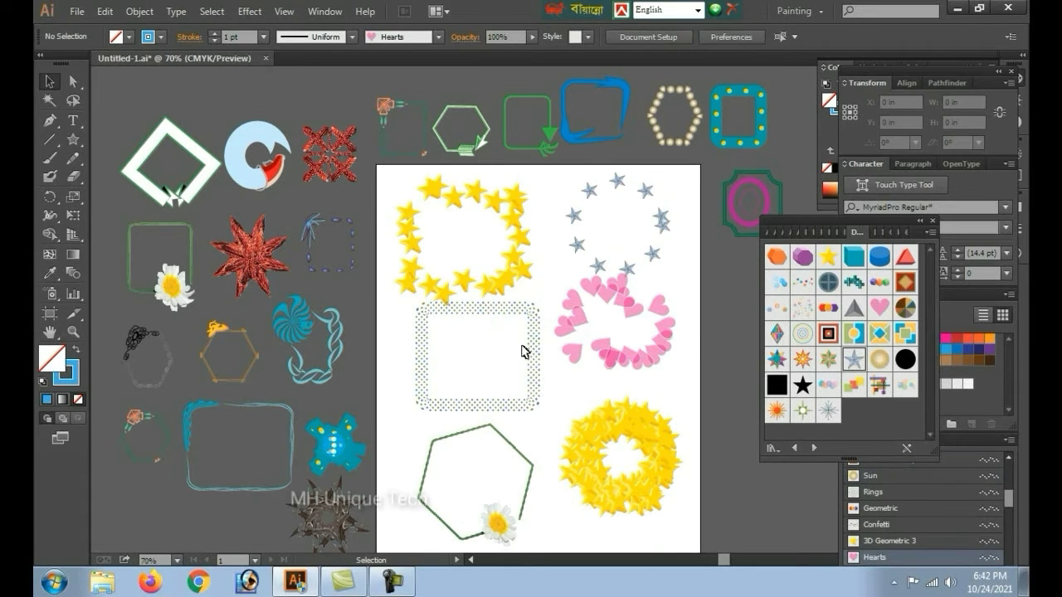
left_click(502, 296)
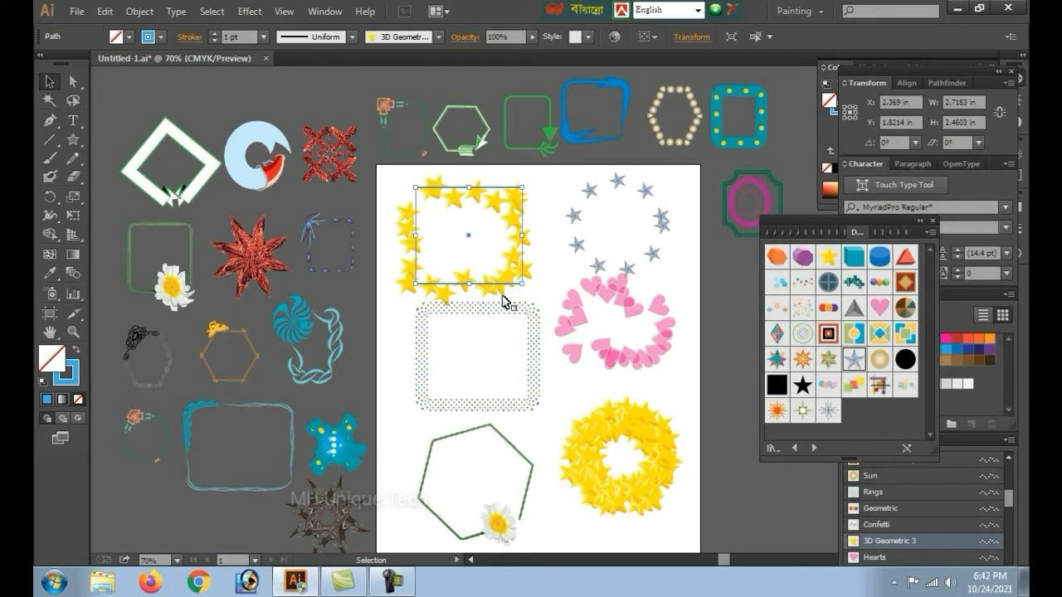
Step: Remove the upper frames and draw a rounded rectangle about 3.89 × 4.25 in near the top centre
key("ctrl+z")
key("ctrl+z")
key("ctrl+z")
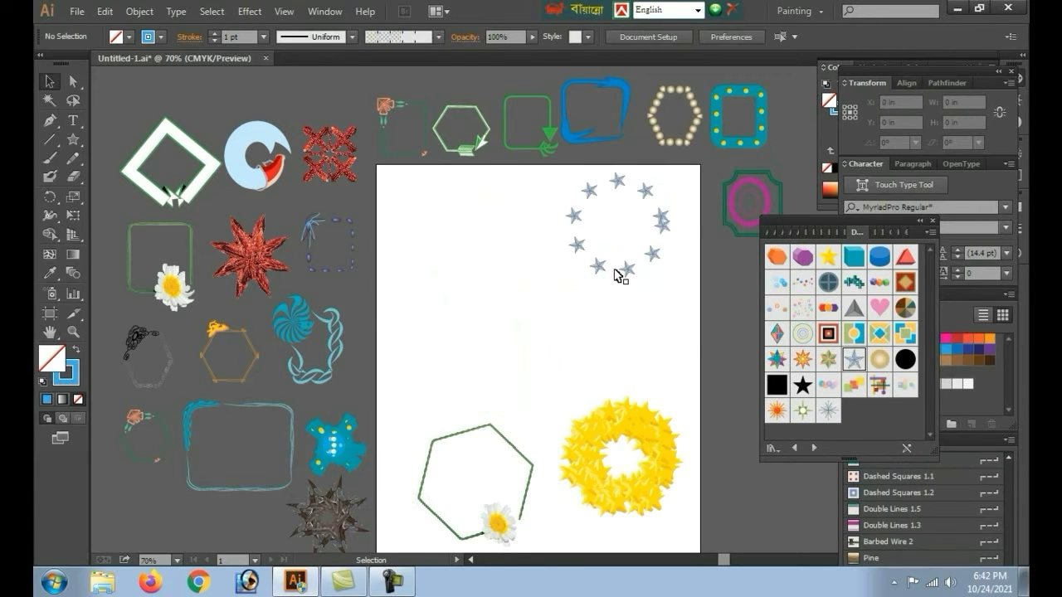
key("ctrl+z")
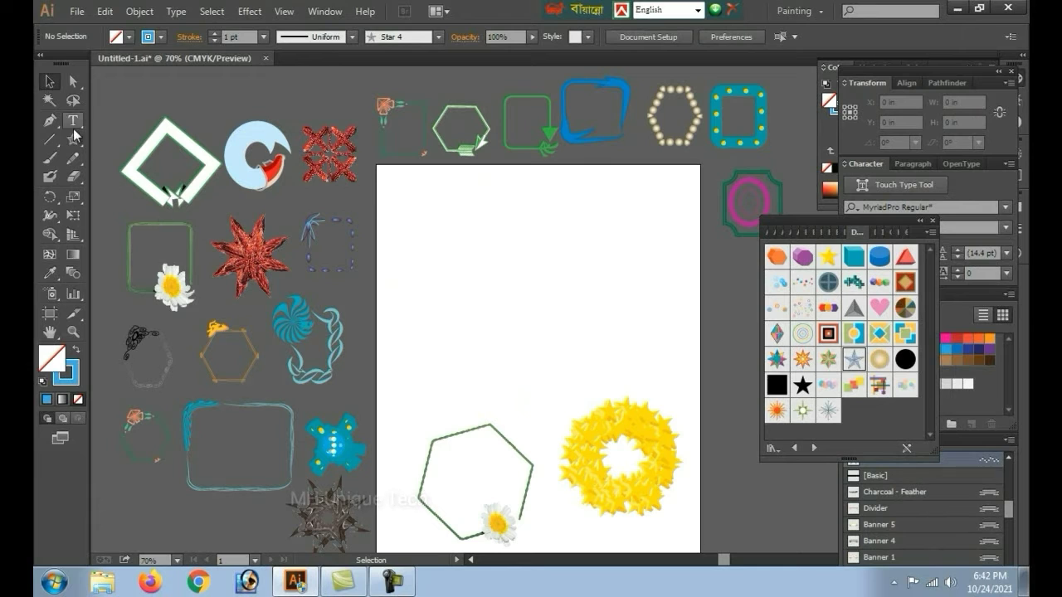
left_click_drag(75, 145, 116, 158)
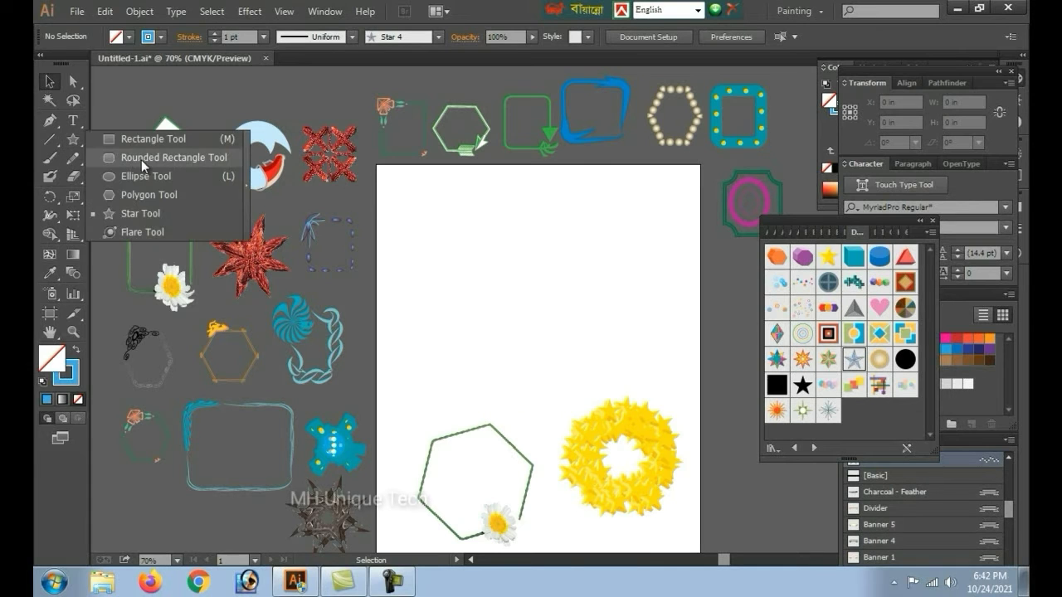
left_click(142, 158)
left_click_drag(481, 198, 633, 364)
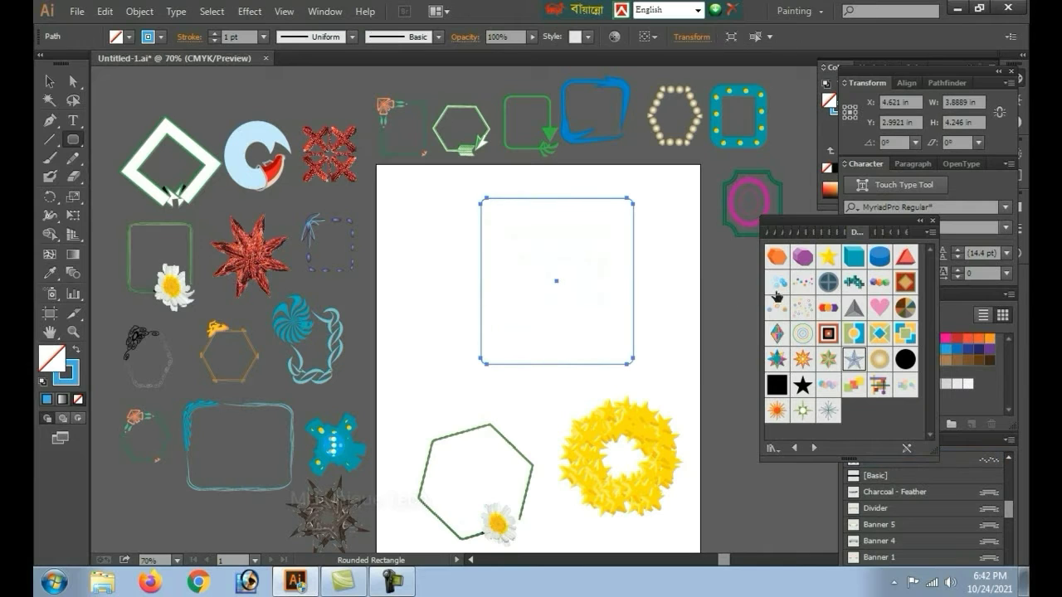
left_click(1010, 441)
mouse_move(910, 406)
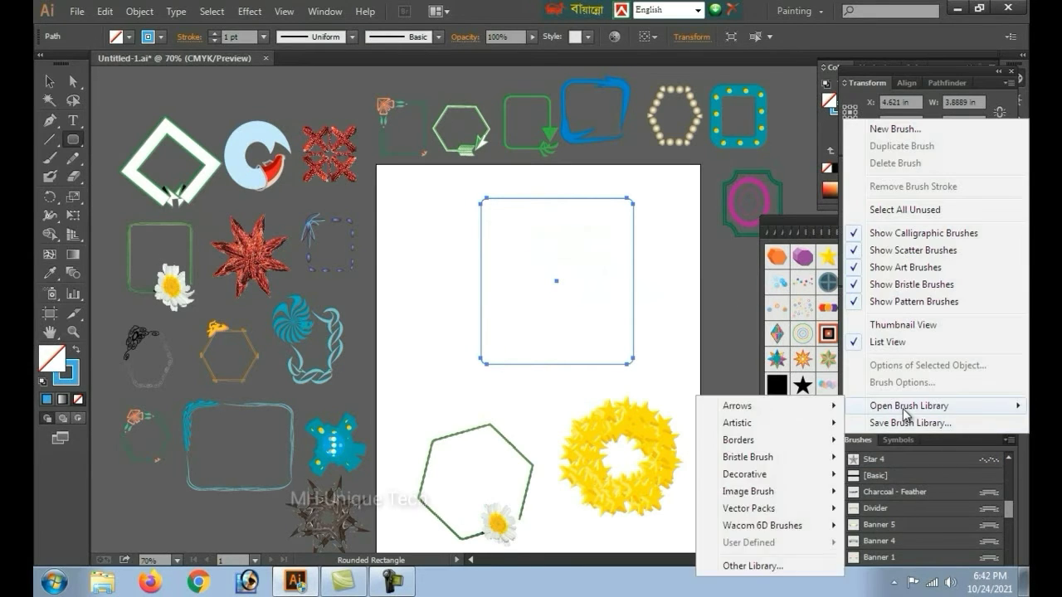
mouse_move(744, 474)
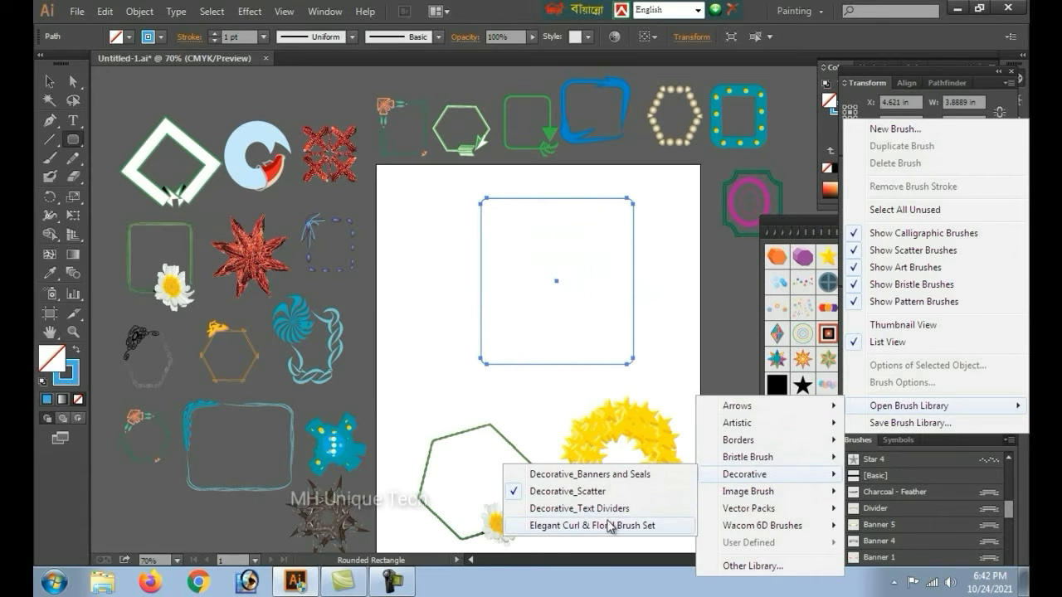
Step: Stroke the rounded rectangle with the blue curled Elegant Curl & Floral brush, then deselect it
left_click(595, 528)
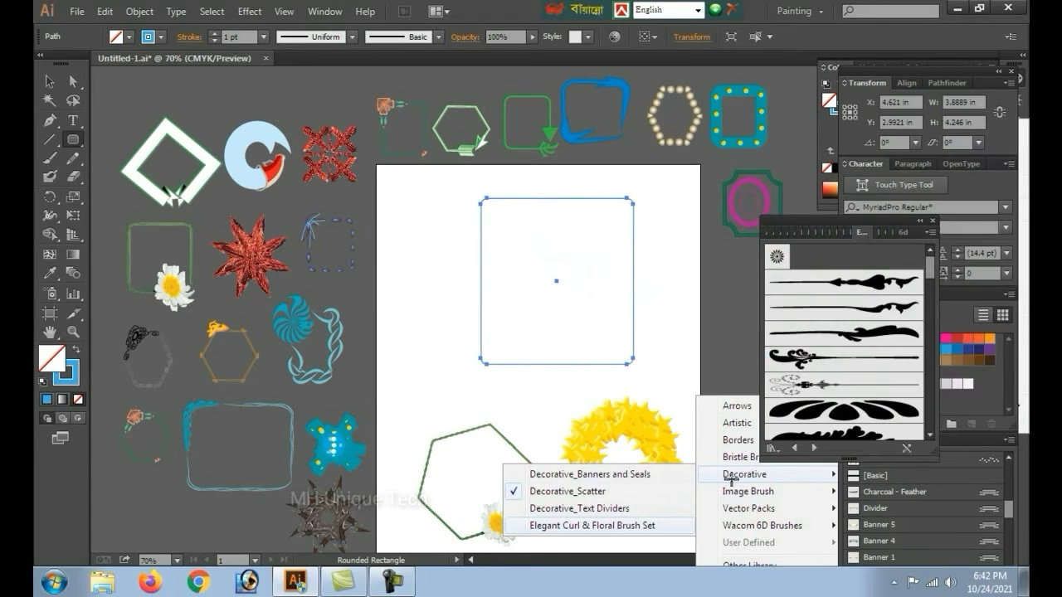
left_click(843, 410)
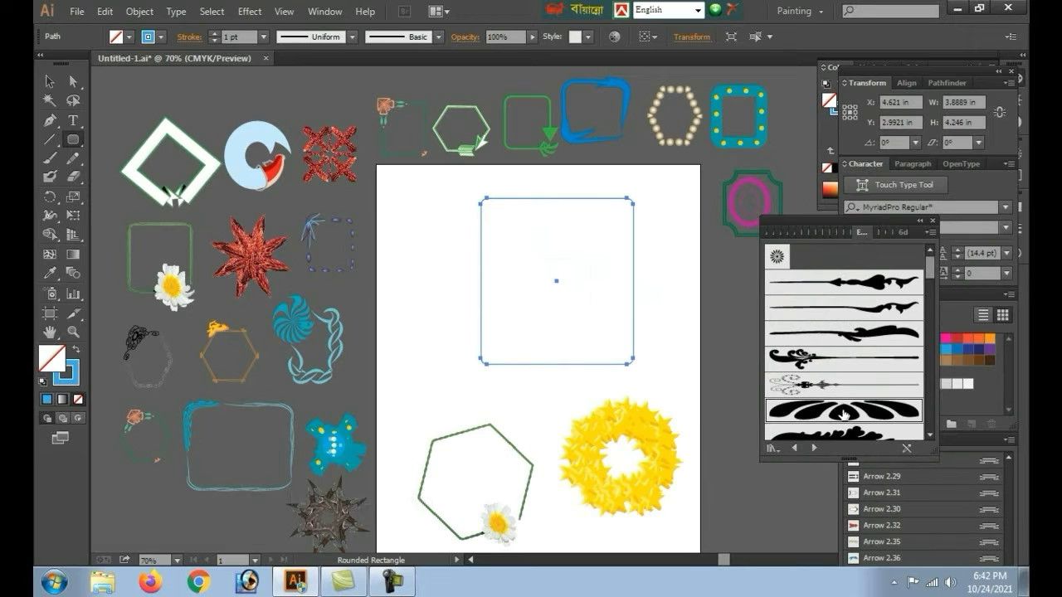
left_click(829, 368)
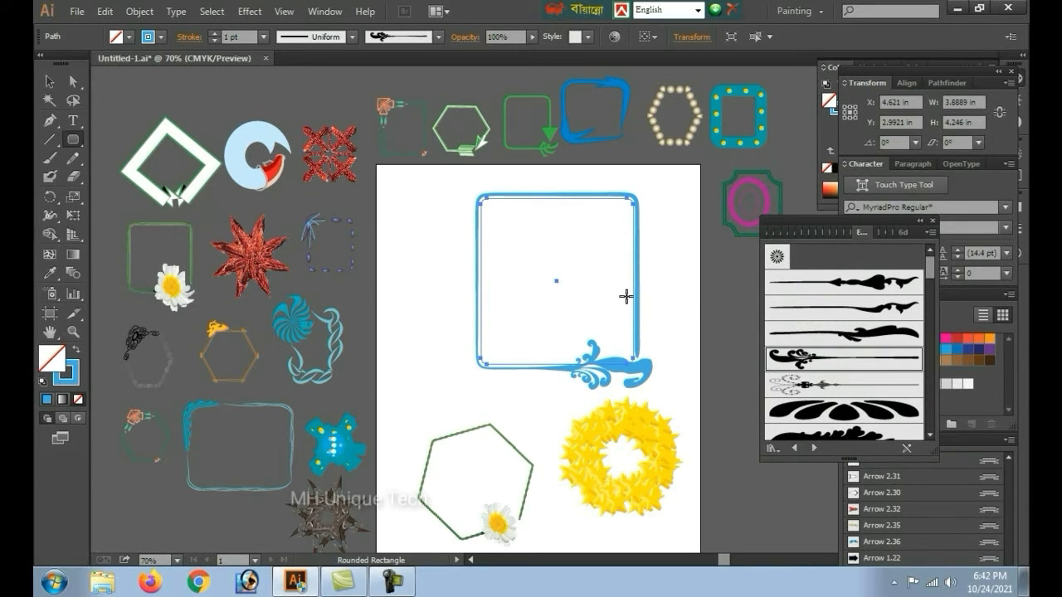
left_click(49, 81)
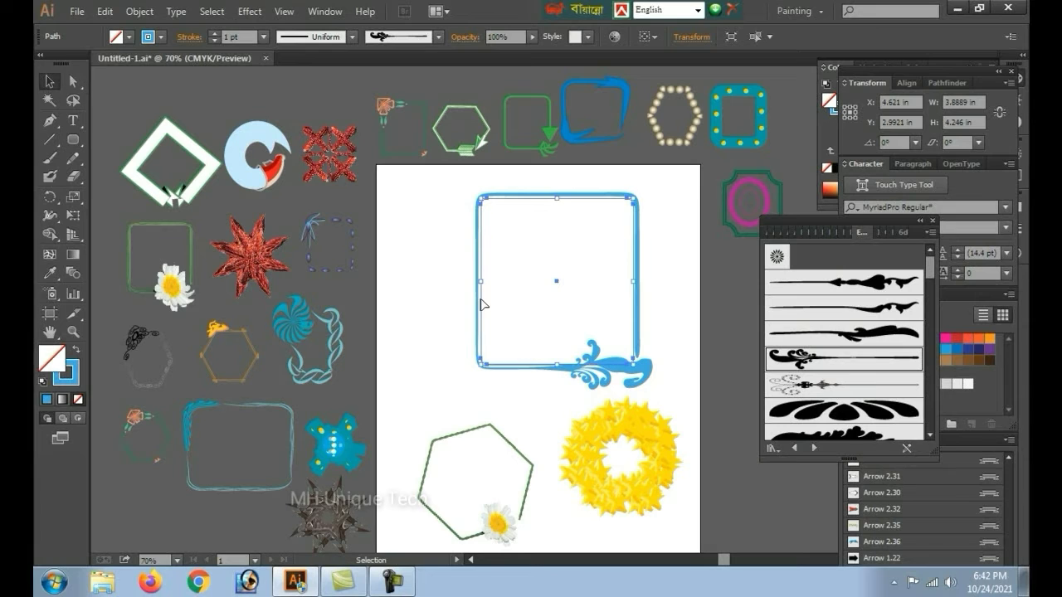
left_click(571, 375)
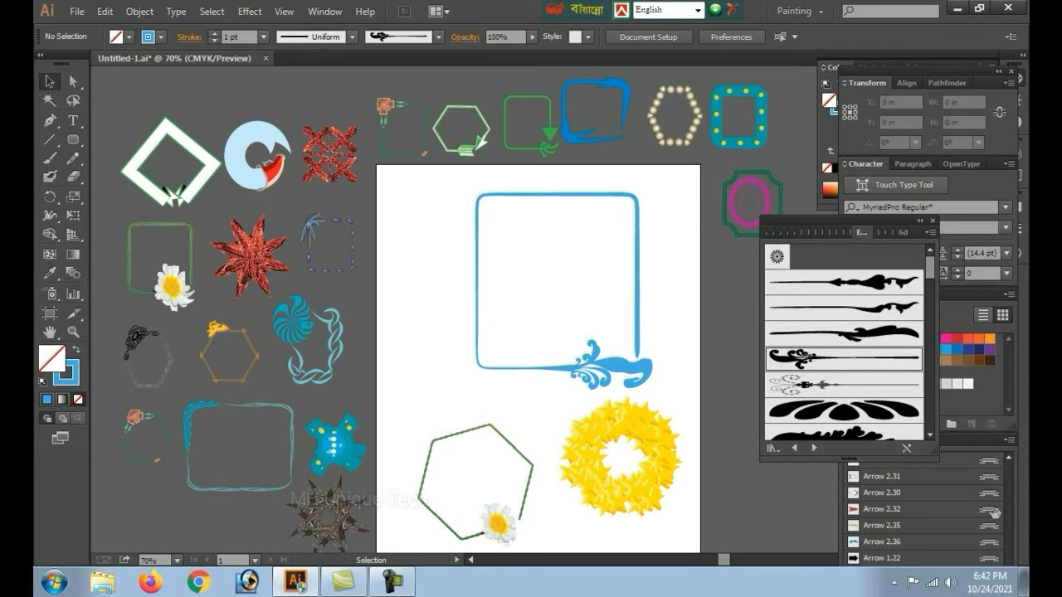
left_click(1009, 439)
mouse_move(909, 406)
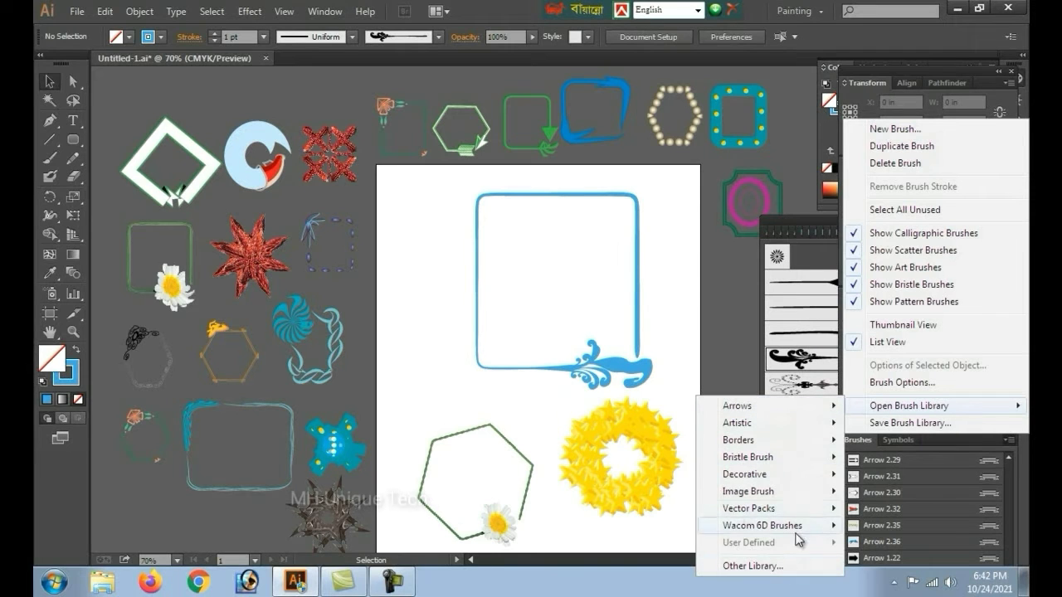
Step: Delete the yellow star wreath and green daisy hexagon, and move the blue floral frame to the lower-right pasteboard
left_click(640, 286)
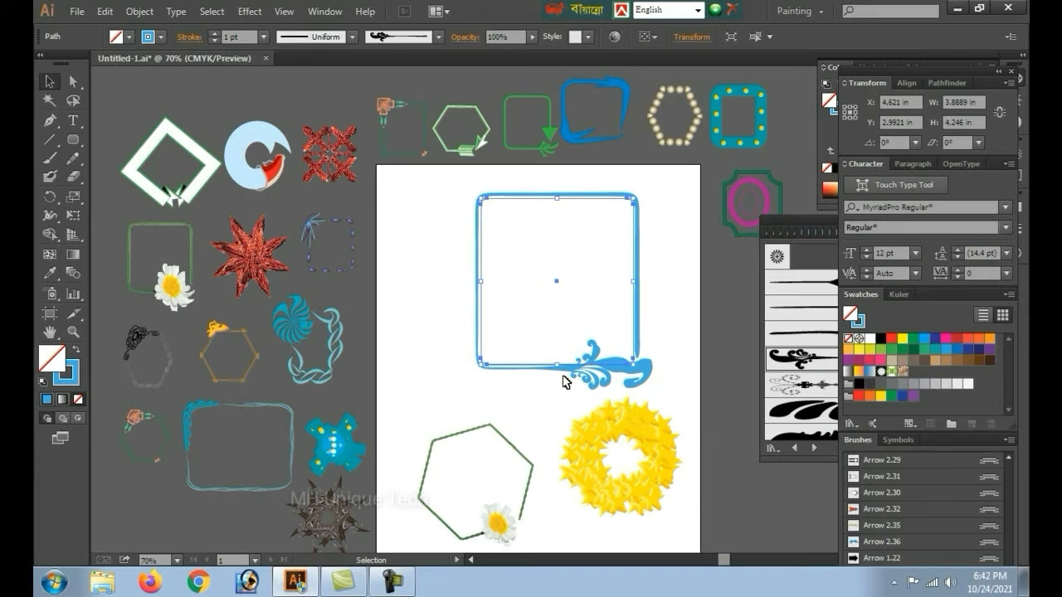
left_click(610, 471)
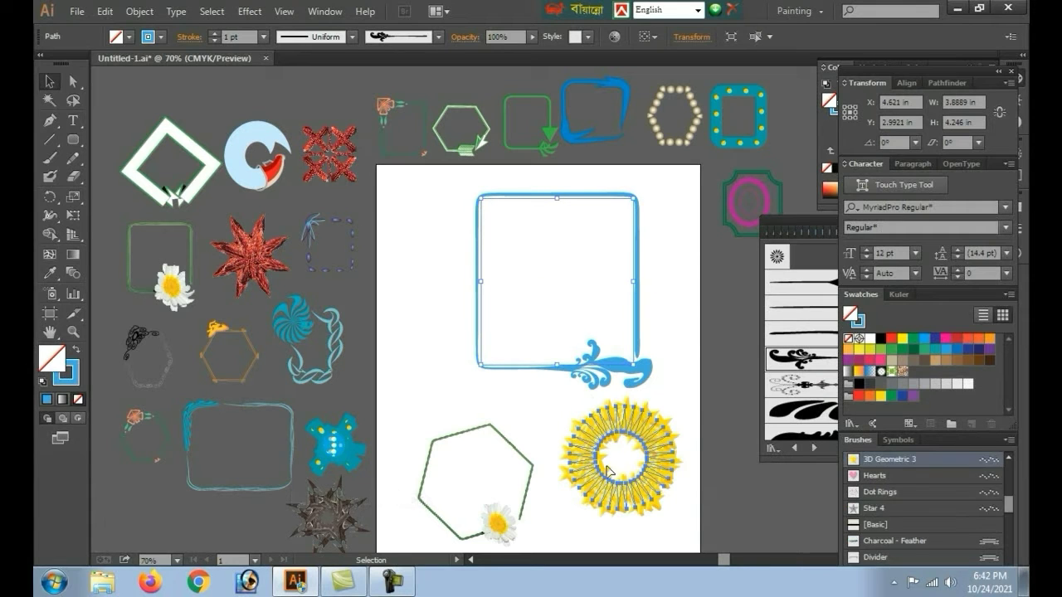
key("Delete")
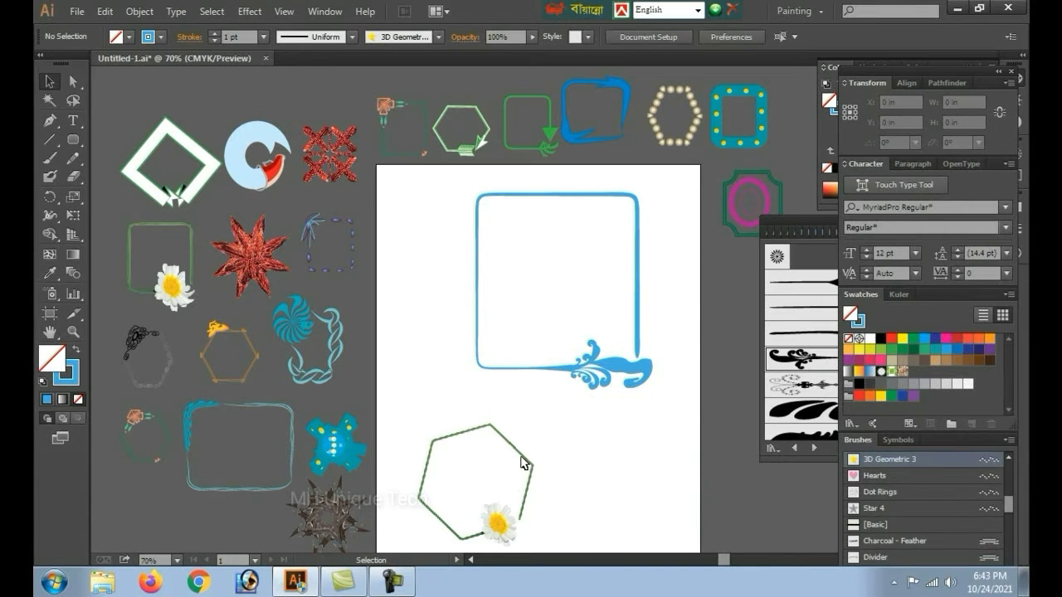
left_click(529, 481)
key("Delete")
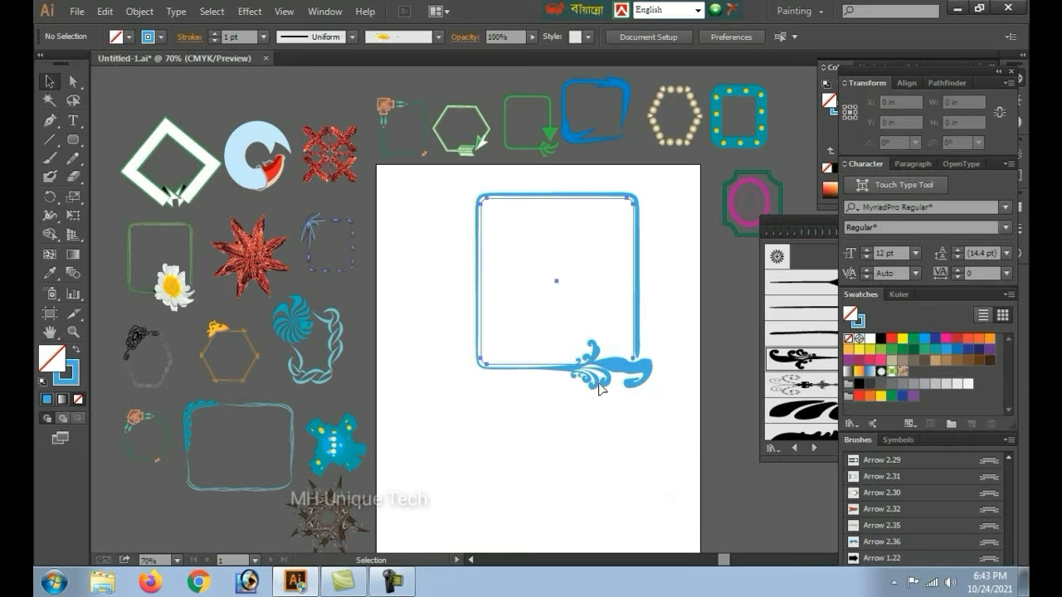
left_click_drag(515, 259, 767, 539)
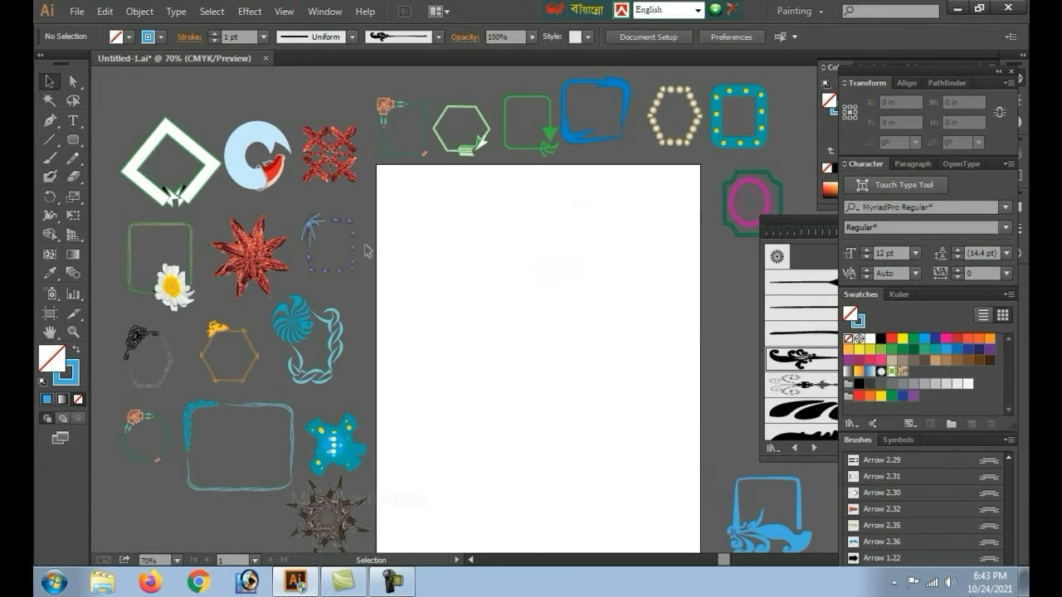
left_click(73, 140)
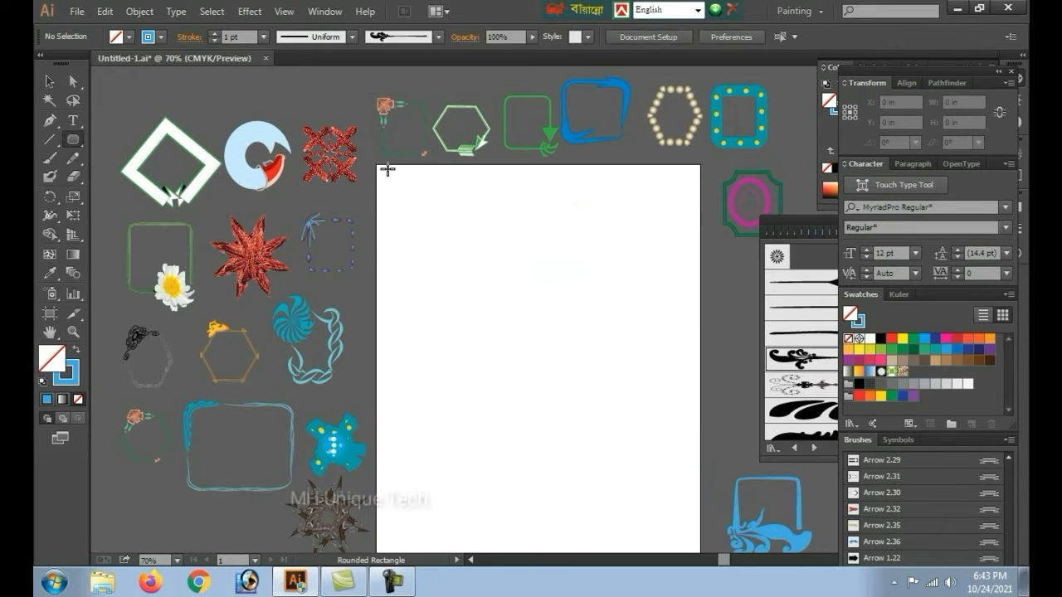
Step: Draw a large rounded rectangle, about 7.14 × 7.52 in, and nudge it slightly right
mouse_move(384, 171)
left_mouse_down()
mouse_move(653, 506)
mouse_move(664, 409)
left_mouse_up()
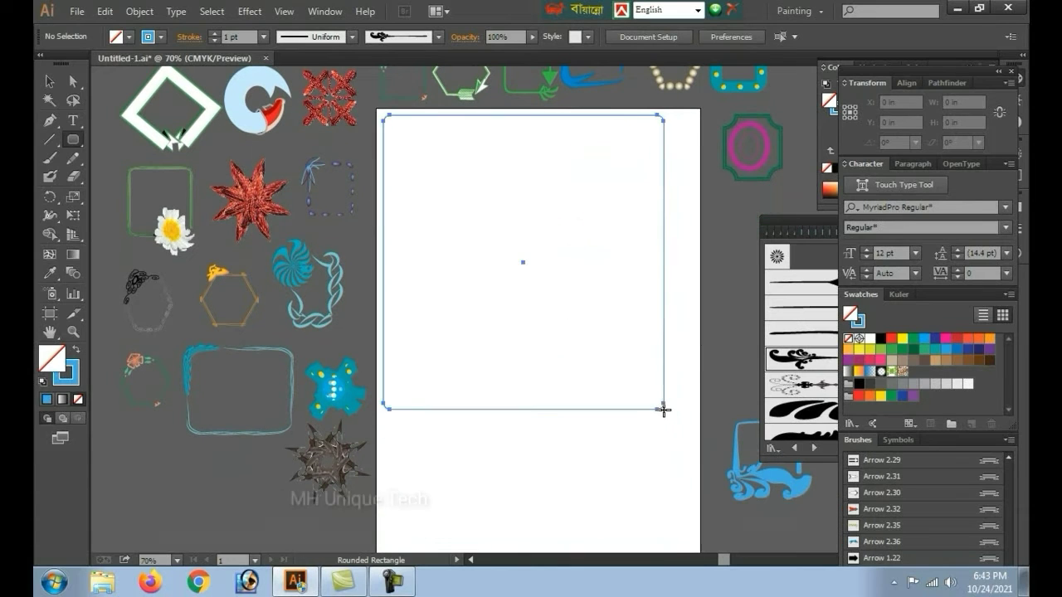
scroll(597, 362, "up", 2)
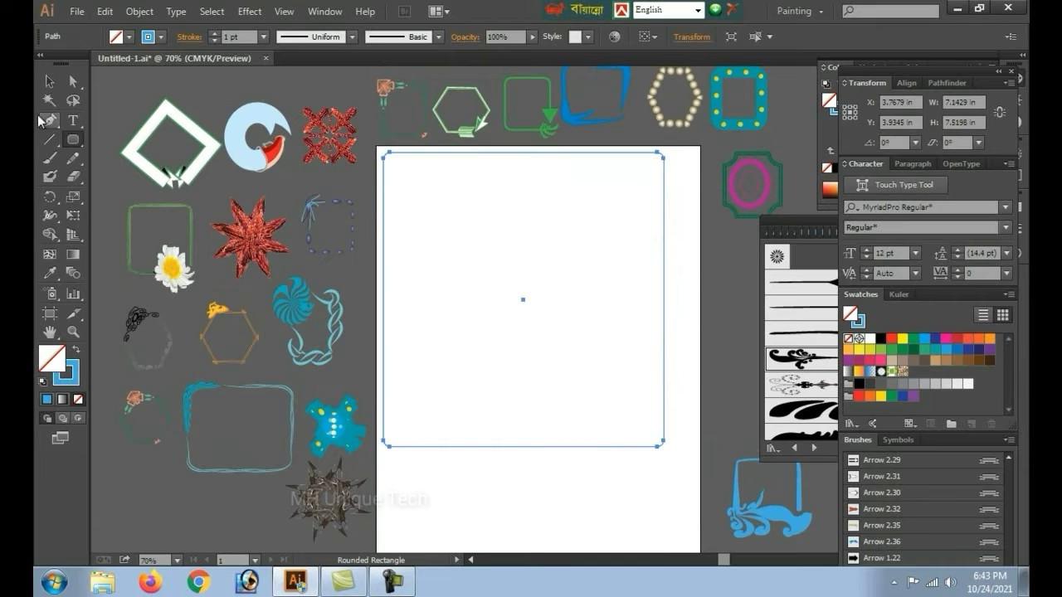
left_click(49, 82)
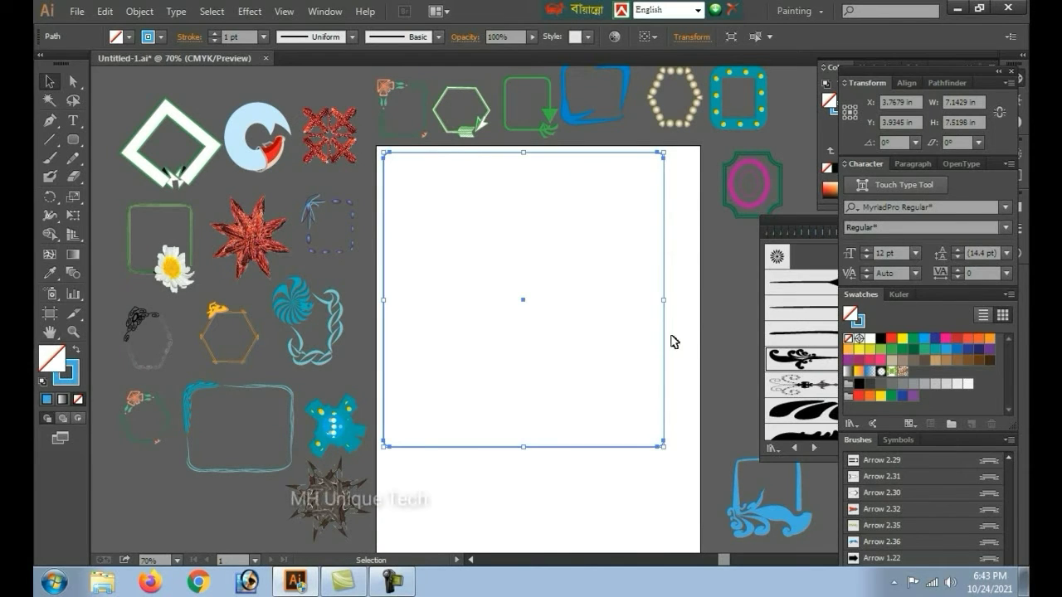
left_click_drag(672, 340, 690, 342)
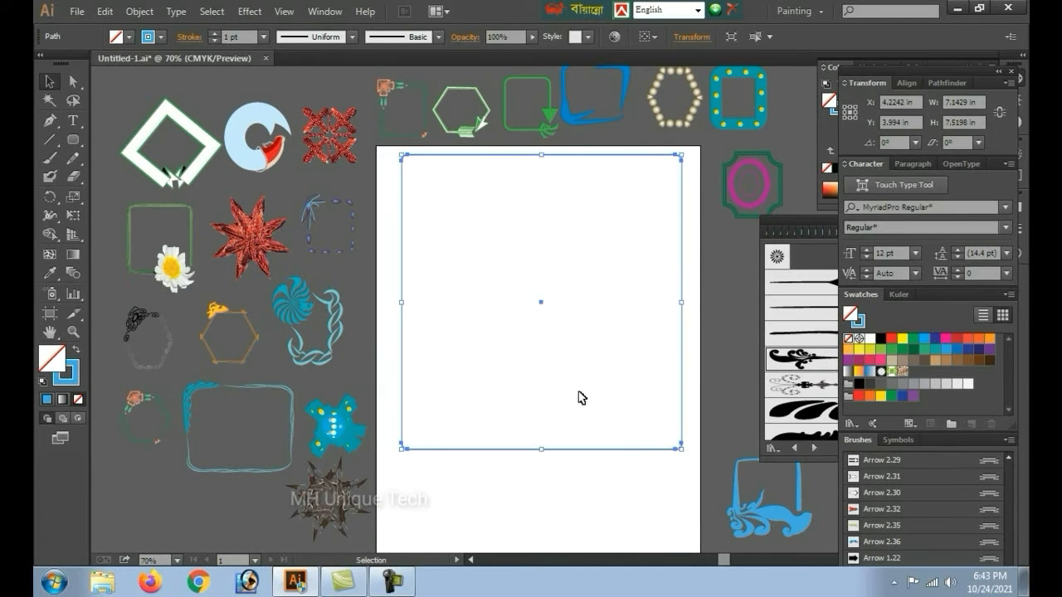
Step: After trying several brushes, give the rectangle a red-and-black beaded pattern-brush border
left_click(800, 411)
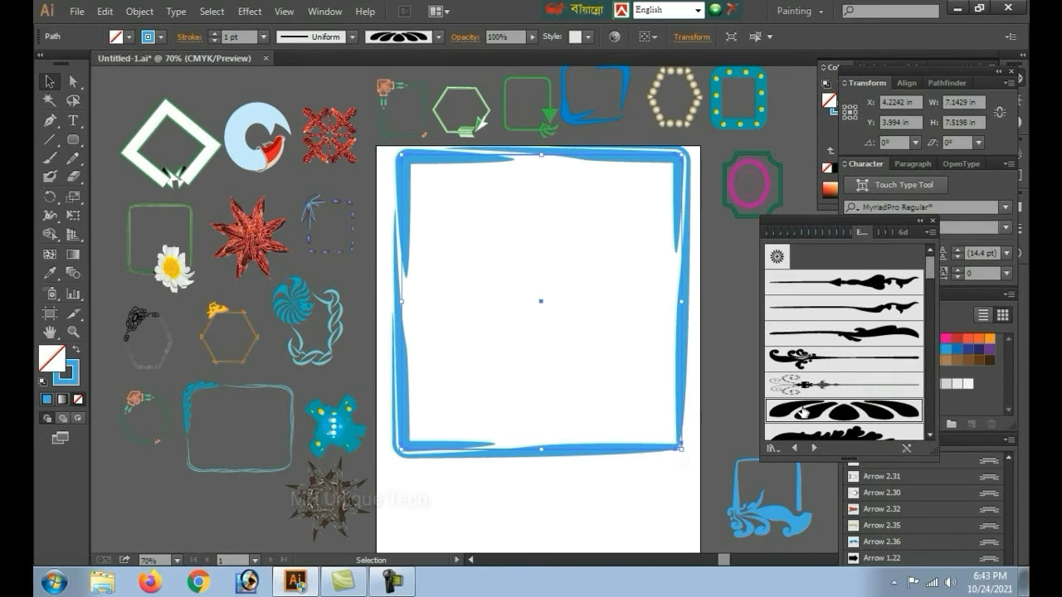
left_click(805, 385)
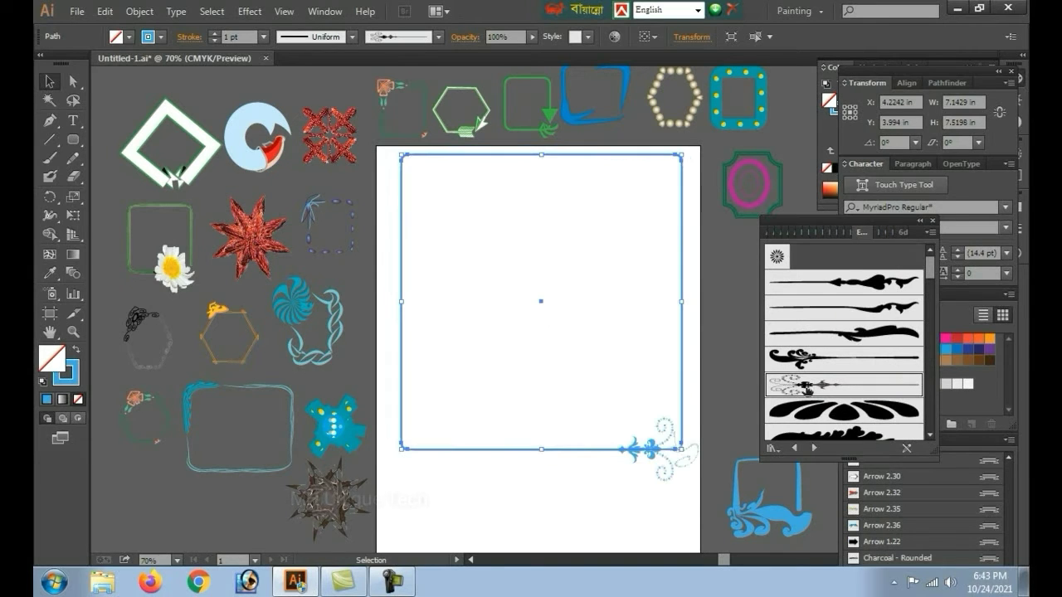
left_click(842, 363)
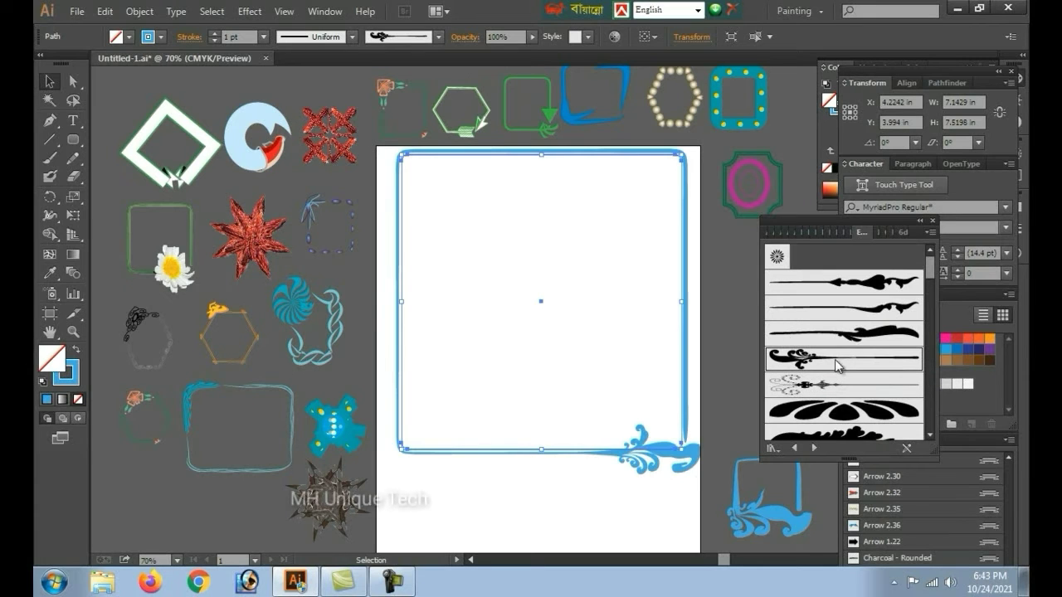
left_click(854, 283)
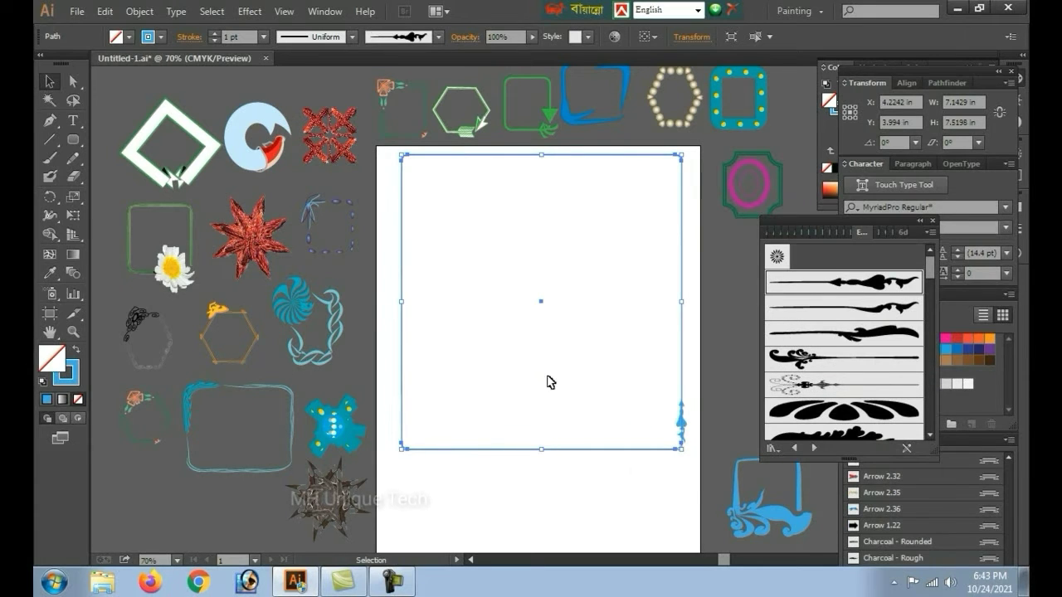
left_click(860, 310)
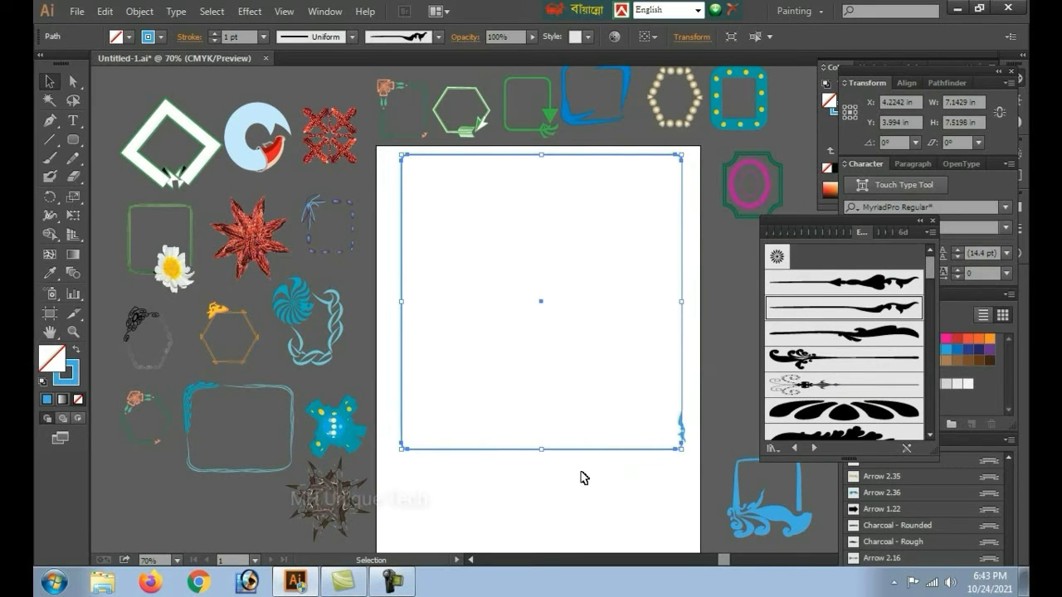
left_click(834, 338)
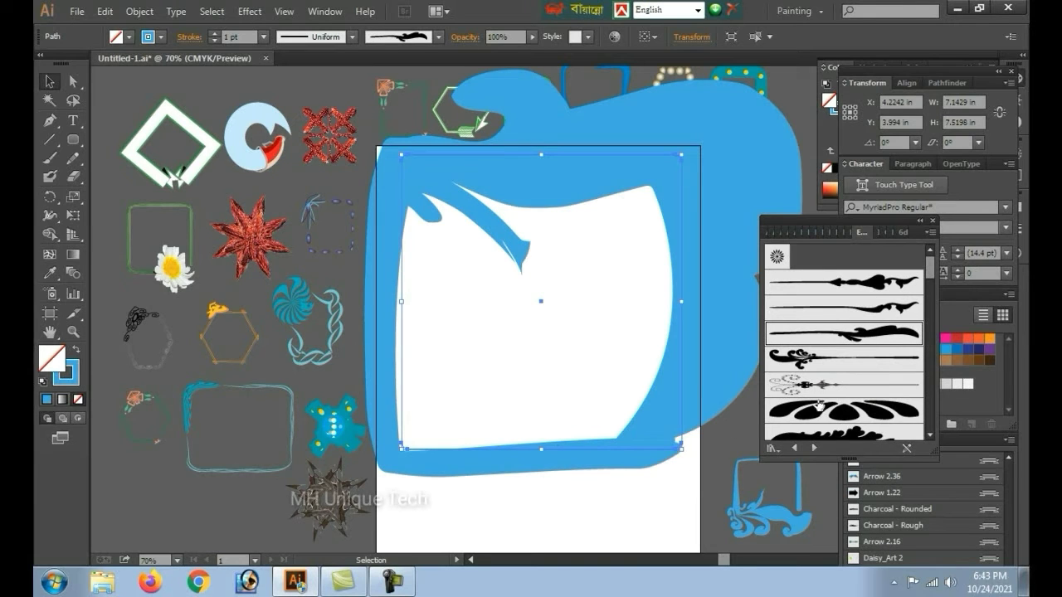
scroll(827, 419, "down", 3)
scroll(828, 419, "down", 3)
scroll(830, 420, "down", 3)
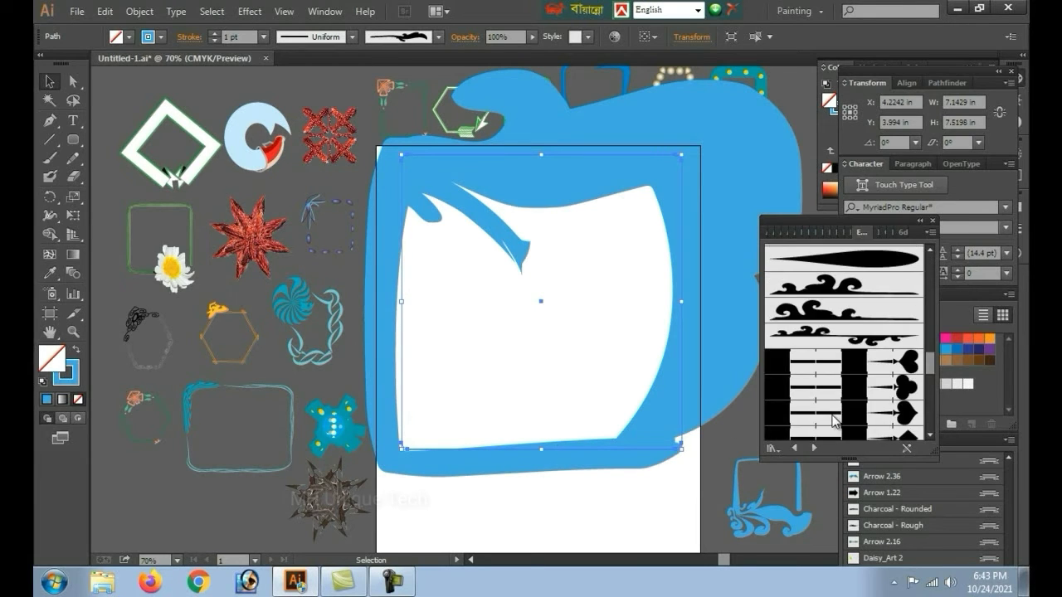
scroll(835, 423, "down", 3)
scroll(835, 421, "down", 2)
scroll(834, 421, "down", 2)
left_click(824, 356)
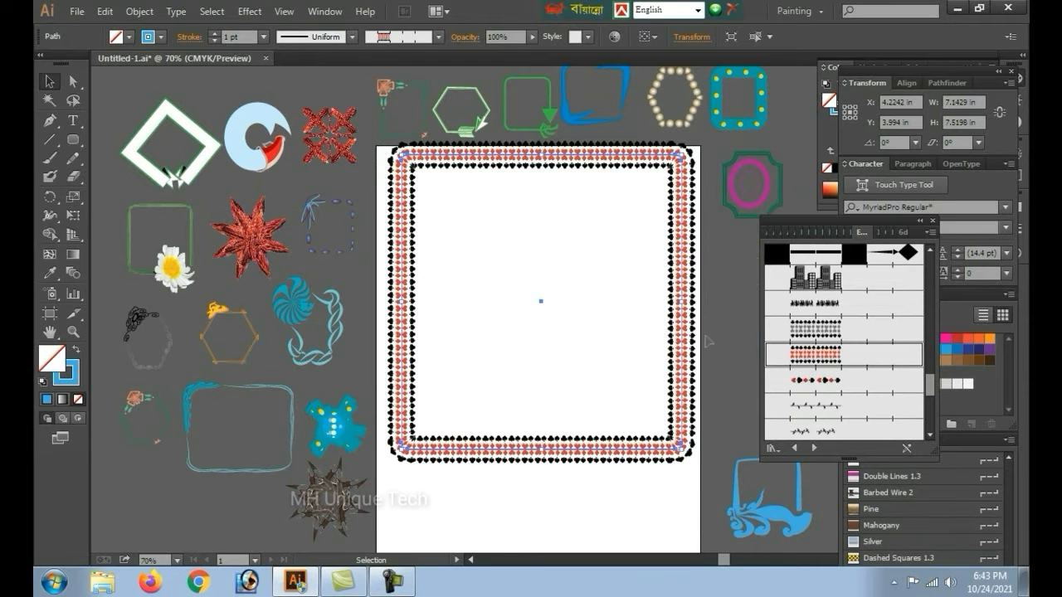
Step: Apply the blue leafy vine brush to the big frame, stretch it to fill the page, and enlarge the daisy frame
left_click(845, 415)
scroll(808, 426, "down", 1)
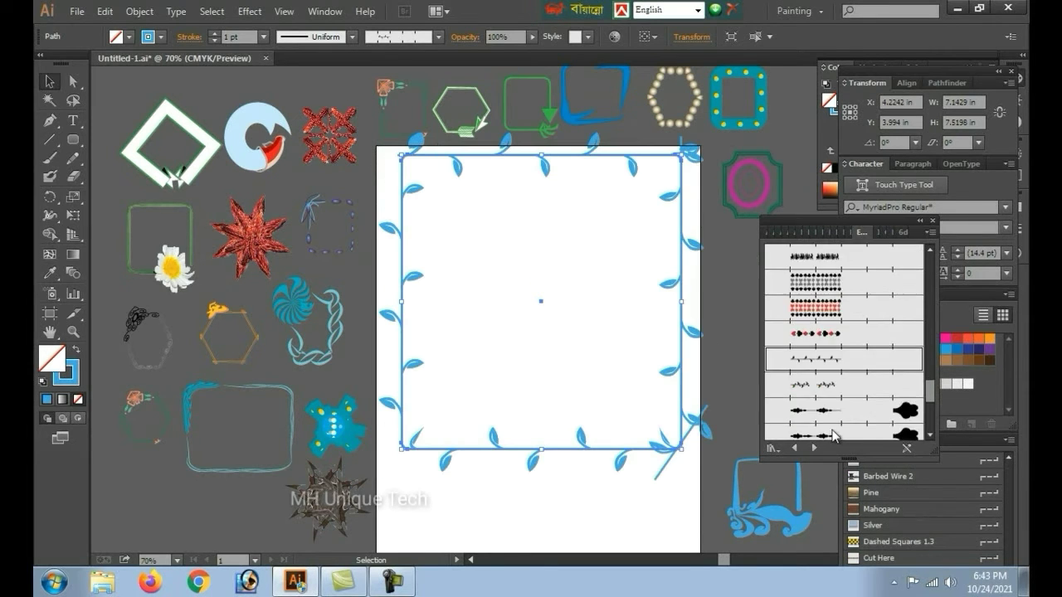
scroll(796, 436, "down", 1)
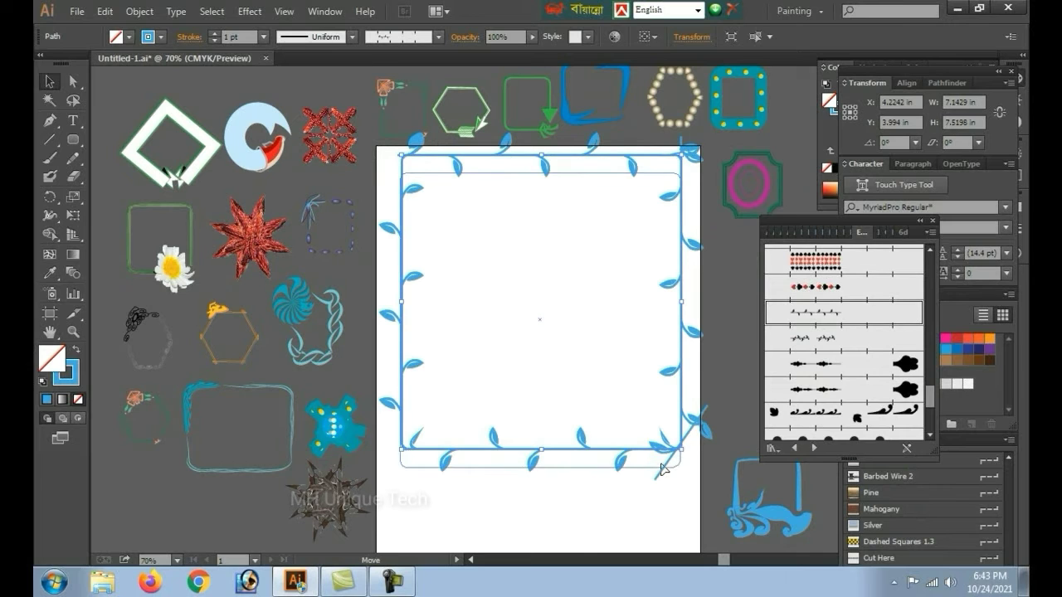
left_click_drag(664, 458, 662, 475)
scroll(682, 506, "down", 2)
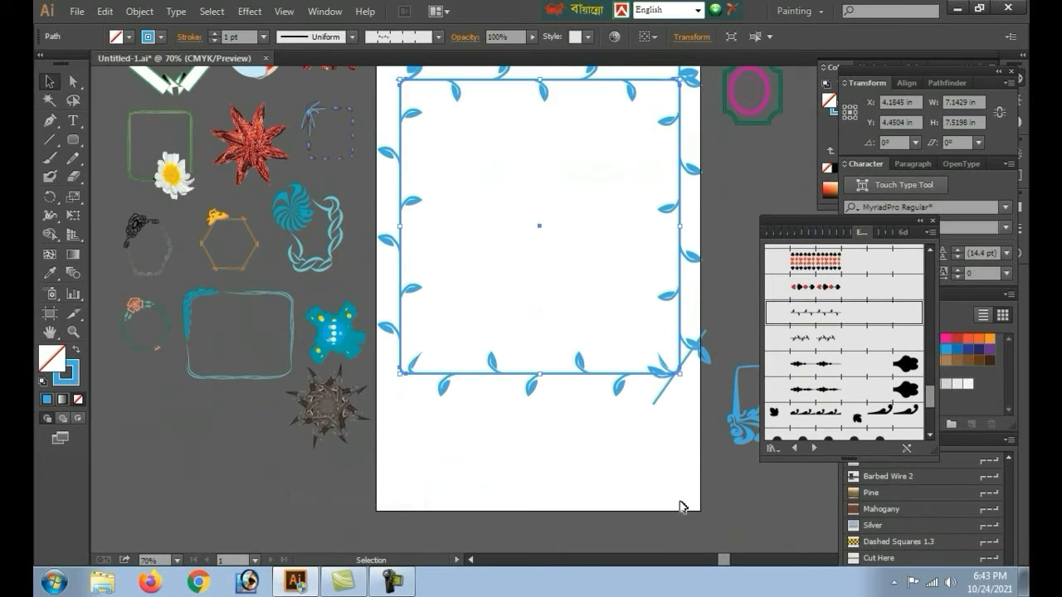
scroll(684, 482, "down", 3)
left_click_drag(677, 318, 679, 442)
scroll(677, 444, "up", 2)
scroll(672, 444, "up", 3)
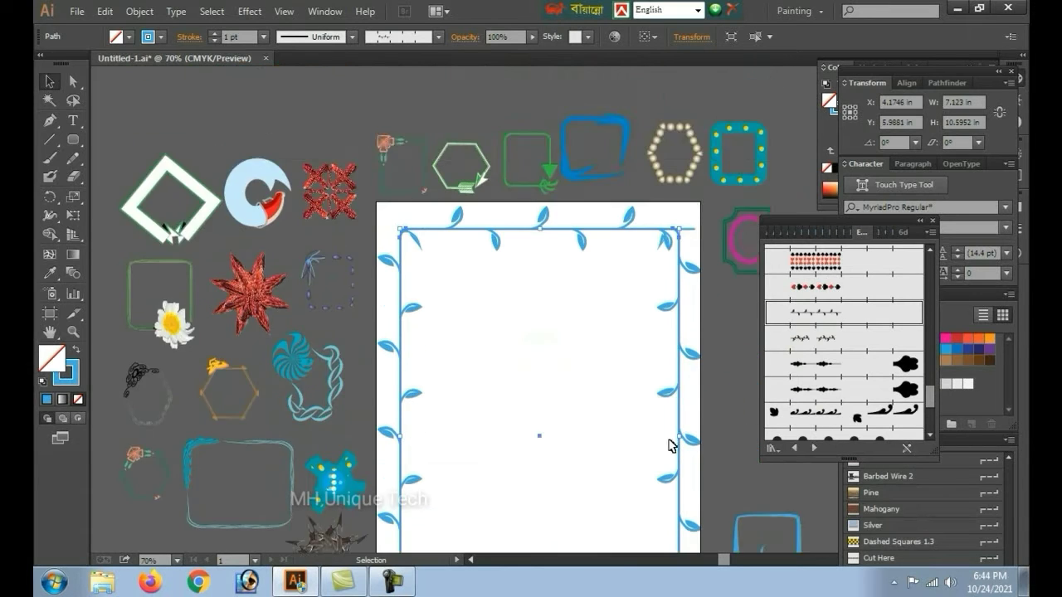
left_click_drag(586, 340, 626, 428)
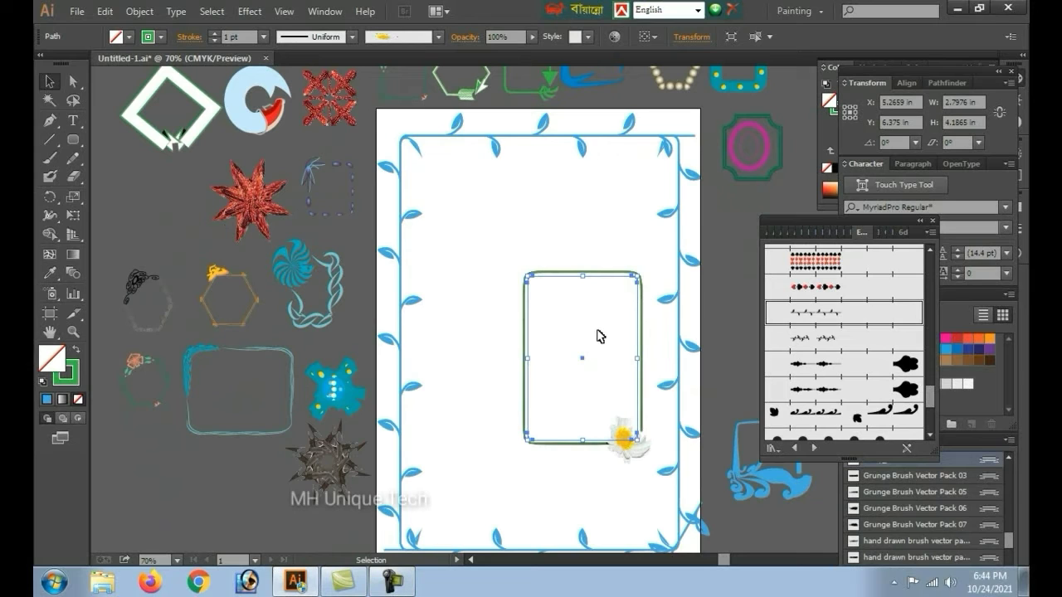
Step: Move the green frame up-left and try several green leaf brushes on it
left_click_drag(602, 278, 527, 220)
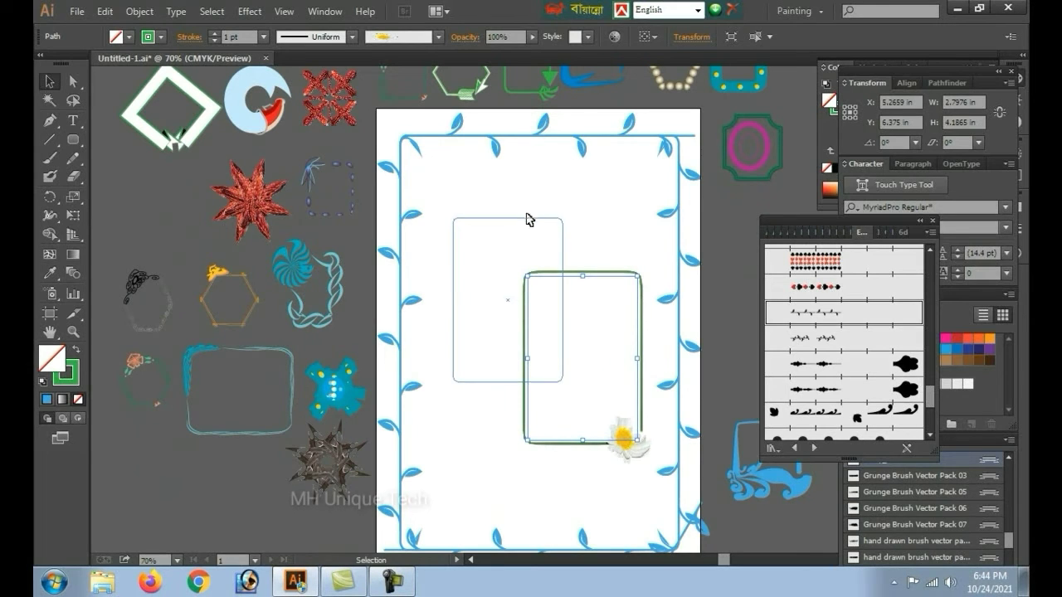
left_click(909, 366)
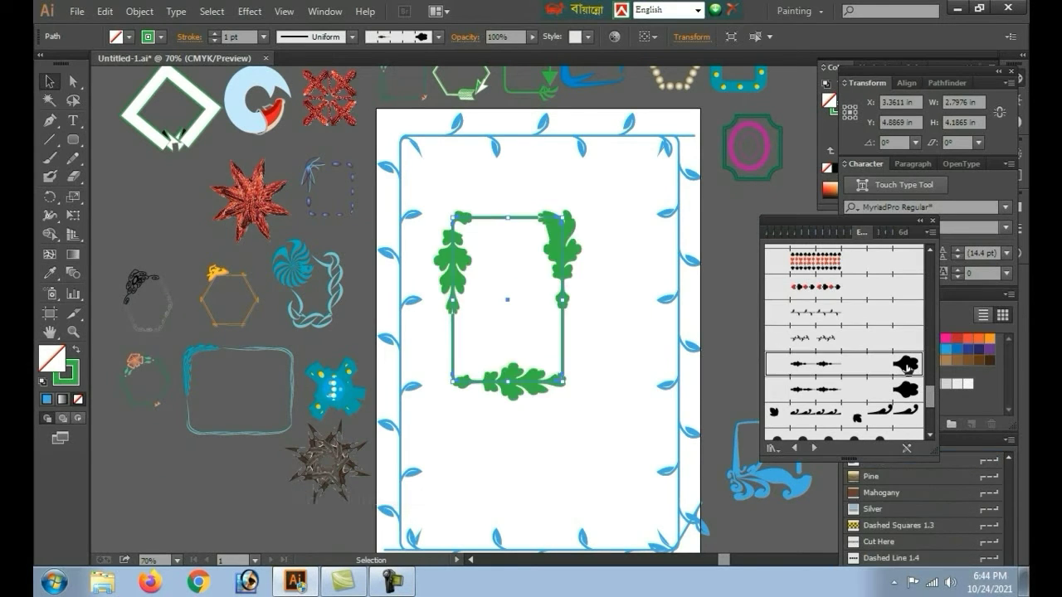
left_click(854, 315)
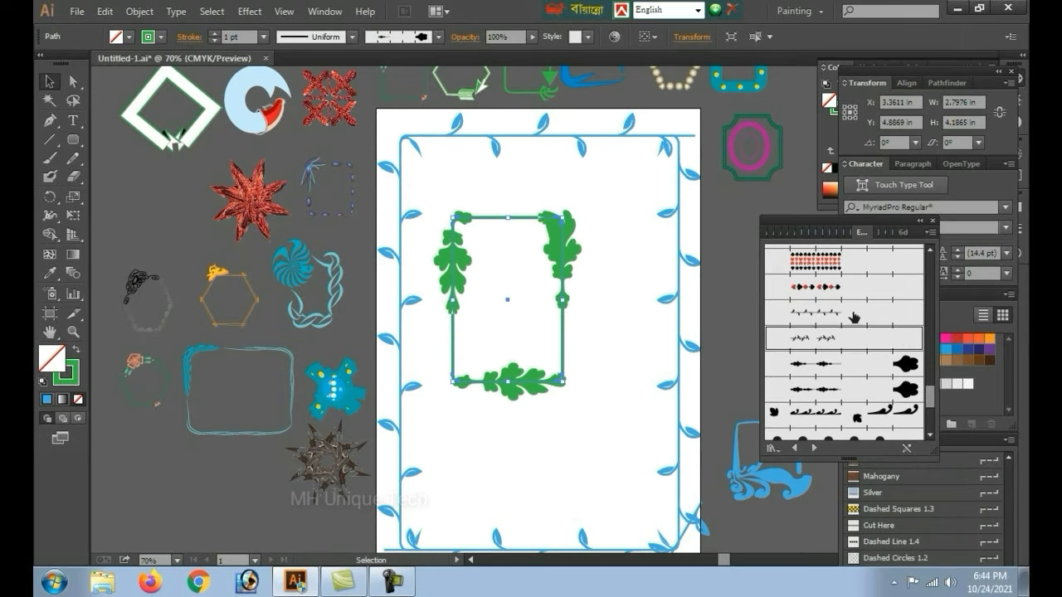
scroll(853, 313, "down", 2)
left_click(853, 312)
scroll(853, 311, "down", 3)
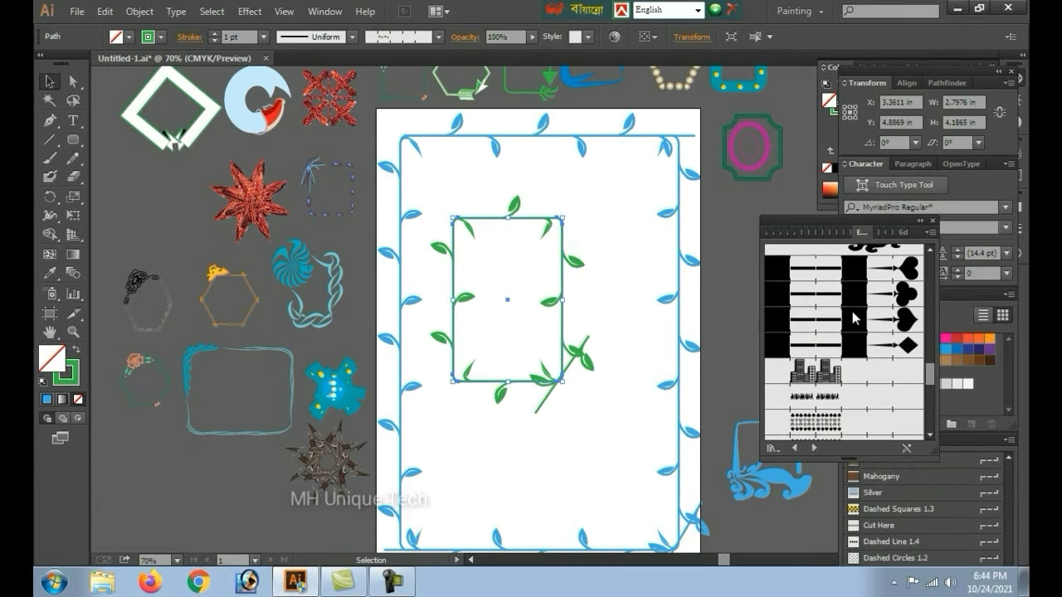
scroll(851, 316, "down", 3)
scroll(851, 317, "up", 3)
scroll(850, 317, "up", 2)
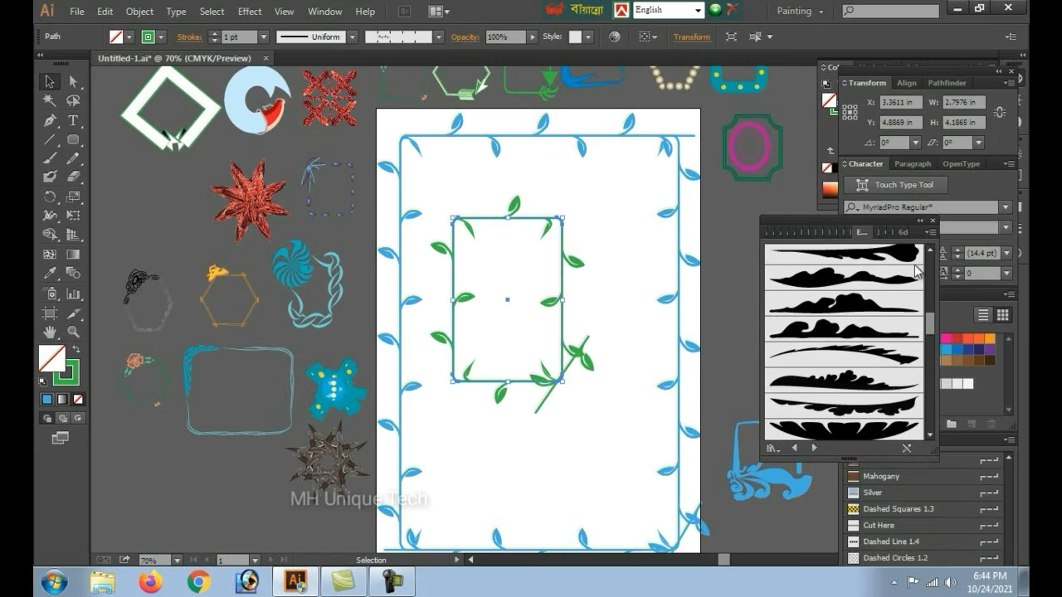
Step: Apply a teal-and-salmon Decorative Text Dividers brush to the frame, then enlarge it and shift it lower-left
left_click(1009, 440)
mouse_move(910, 406)
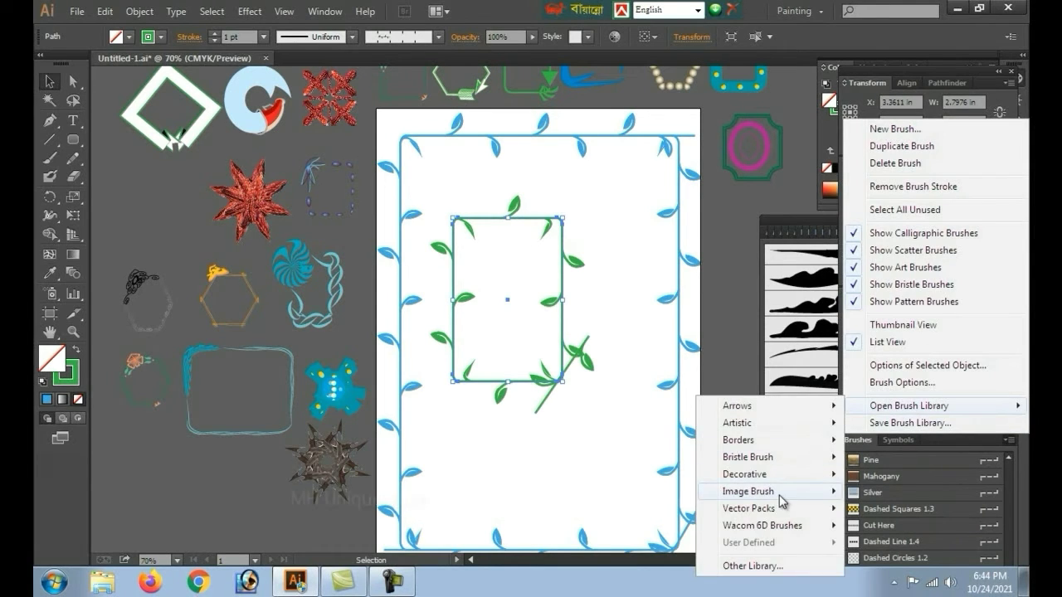
mouse_move(748, 492)
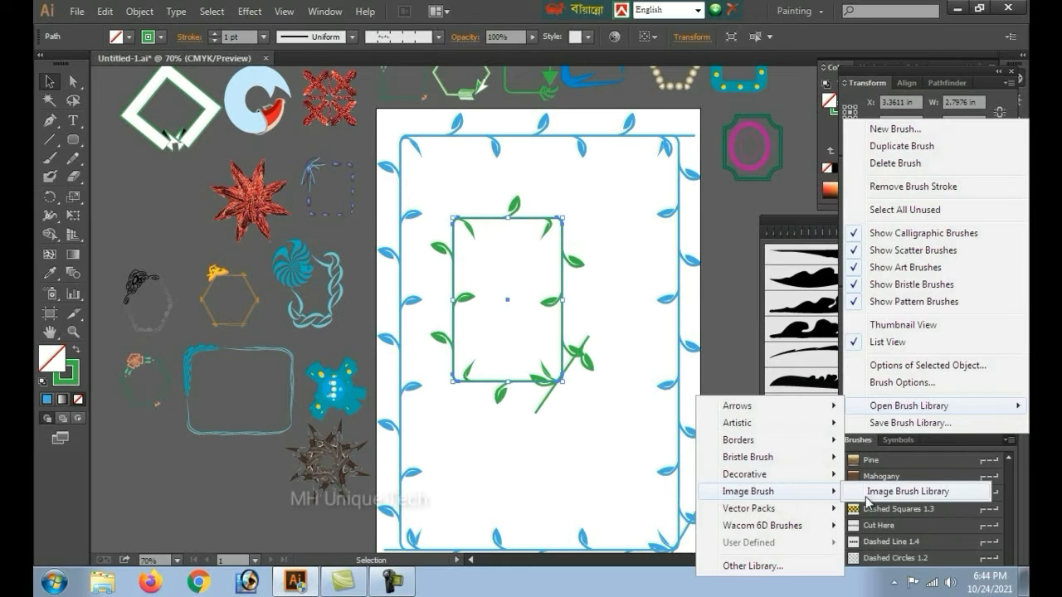
left_click(614, 481)
left_click(844, 358)
left_click_drag(562, 381, 637, 533)
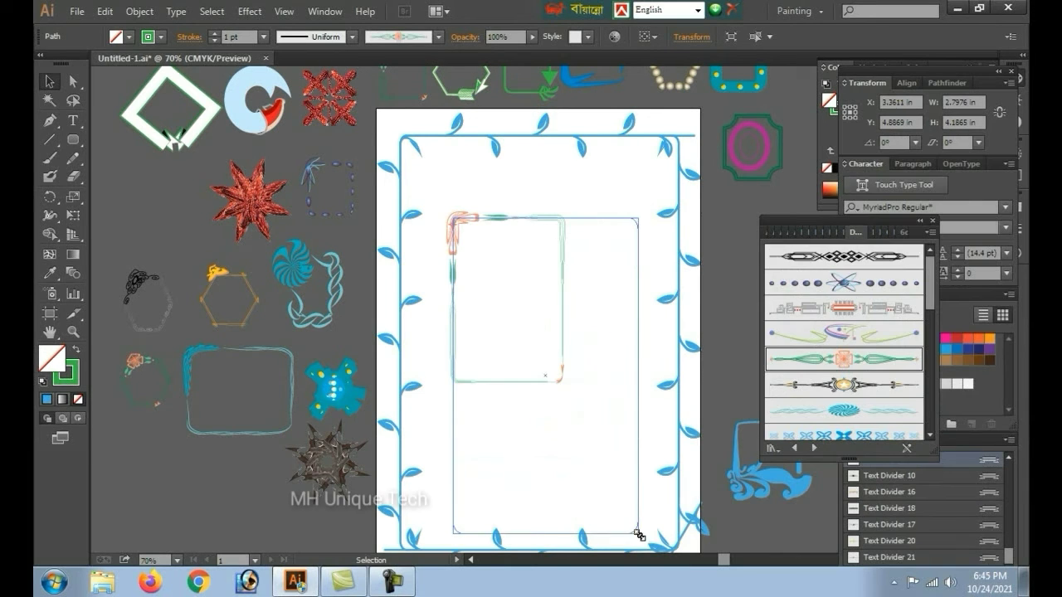
left_click(581, 304)
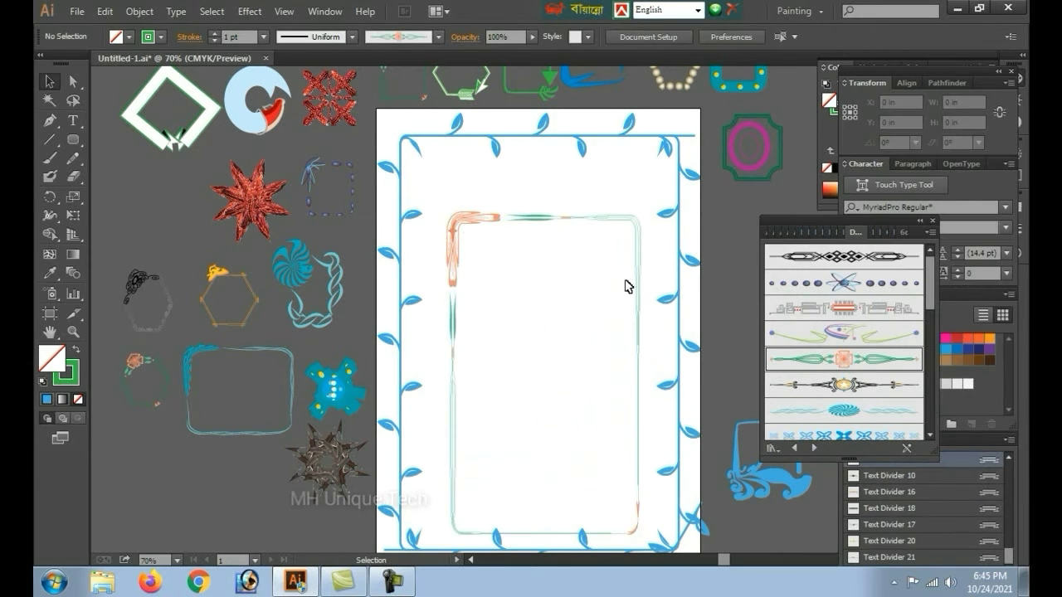
left_click(521, 216)
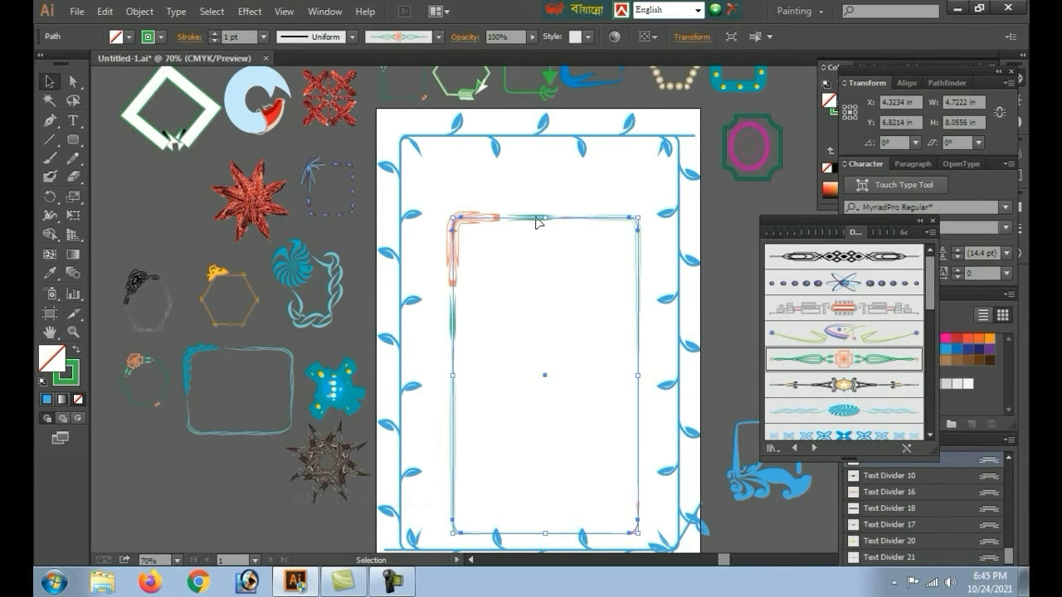
left_click_drag(538, 215, 518, 322)
left_click(540, 252)
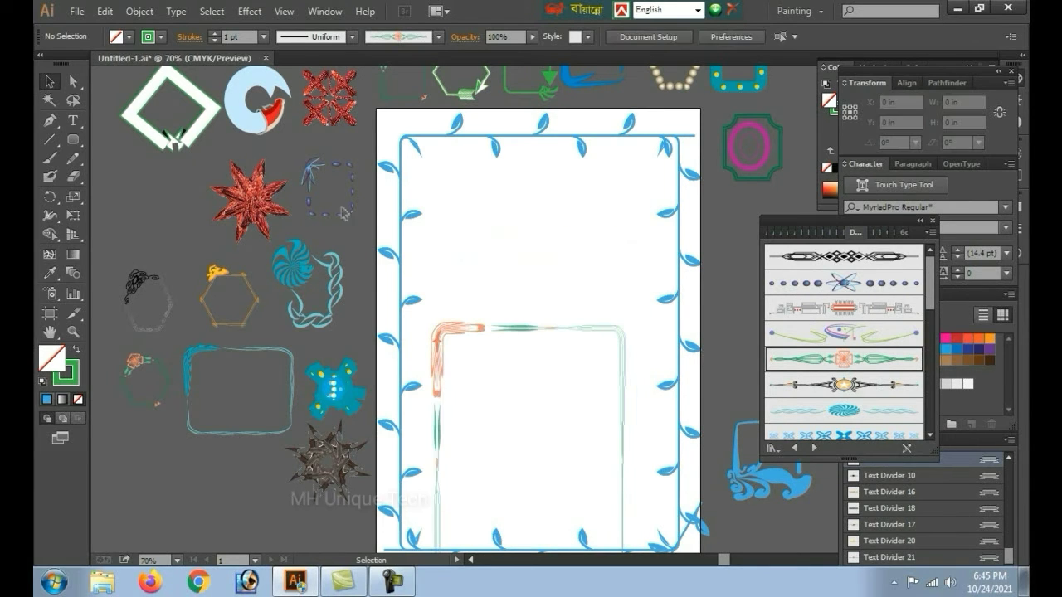
Step: Add 'UNIQUE TECH' text, then scale up the MH UNIQUE TECH heading and reposition it near the top
key("t")
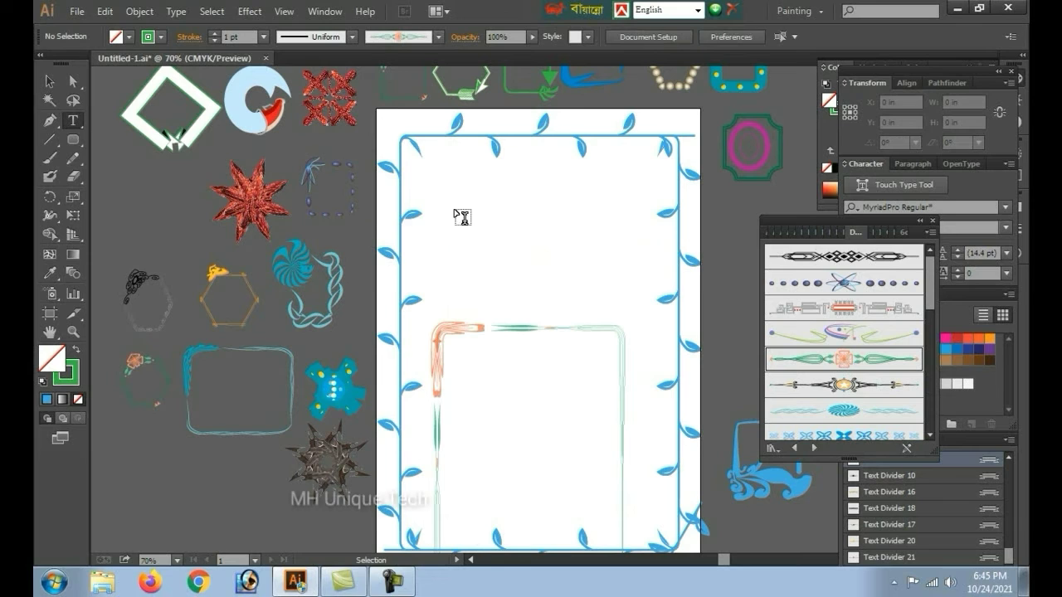
left_click(454, 209)
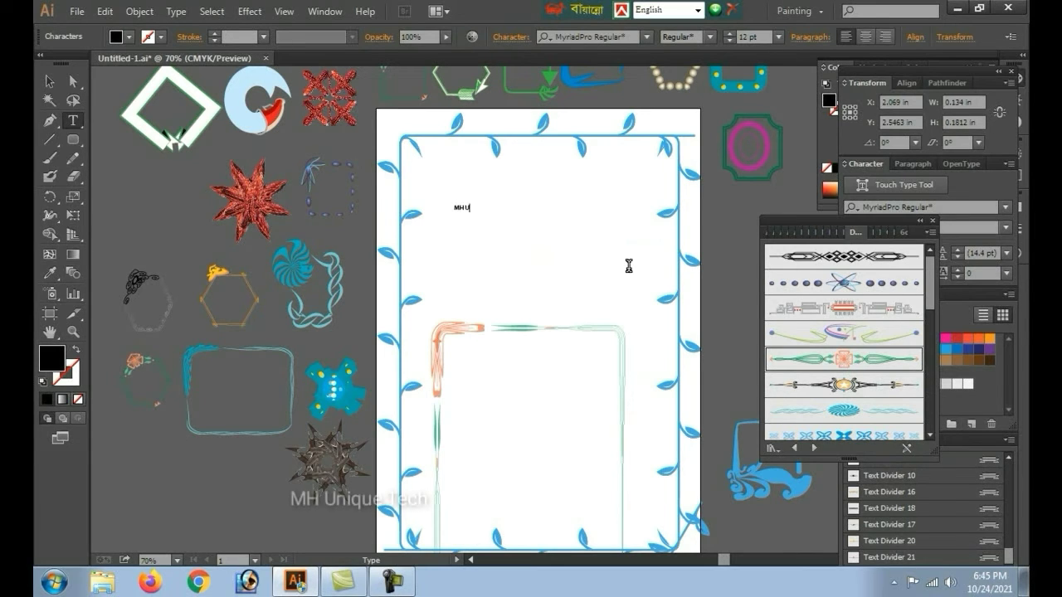
type("UNIQUE TECH")
left_click(49, 82)
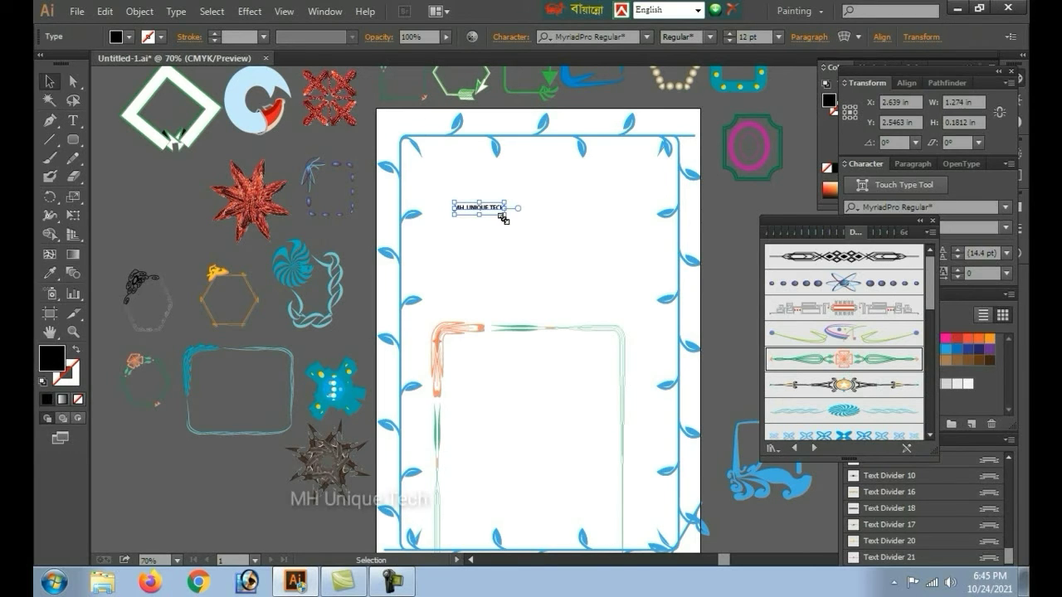
left_click_drag(504, 214, 592, 294)
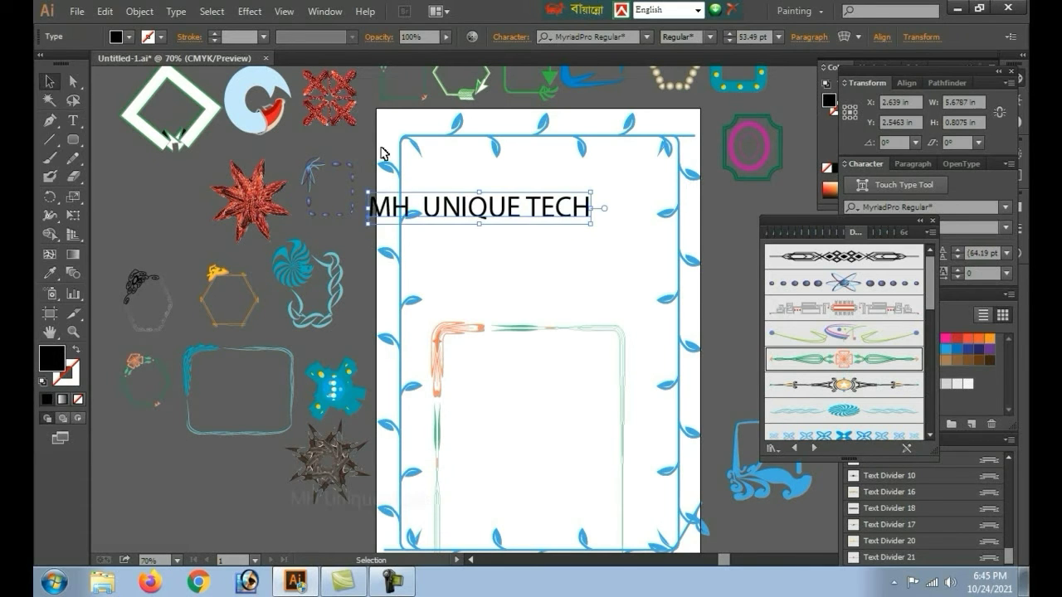
left_click_drag(463, 214, 561, 277)
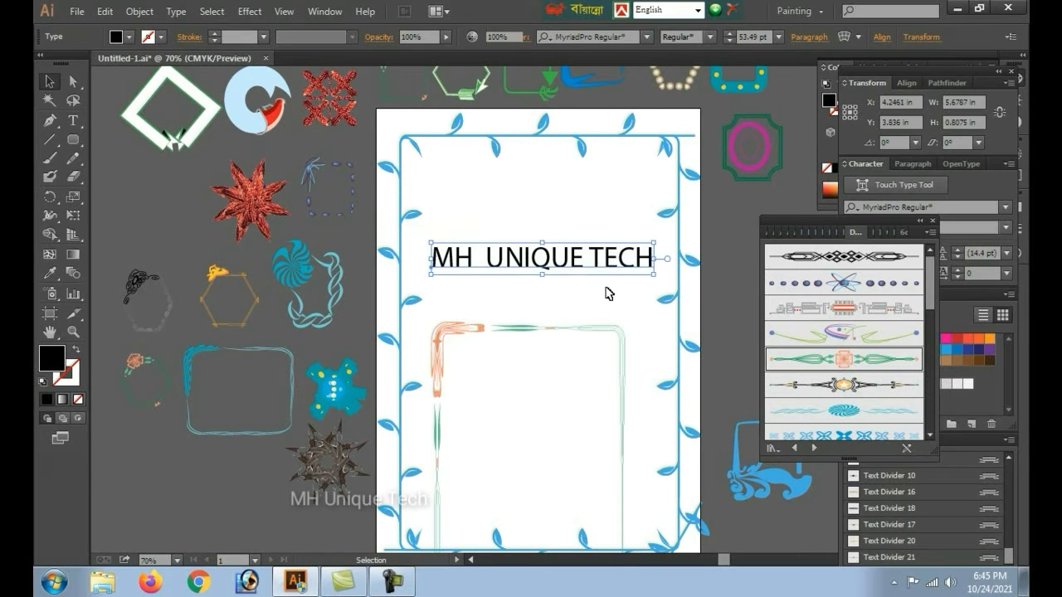
left_click(607, 292)
Step: Try the second, third and fifth text-divider styles on the selected heading
left_click(645, 273)
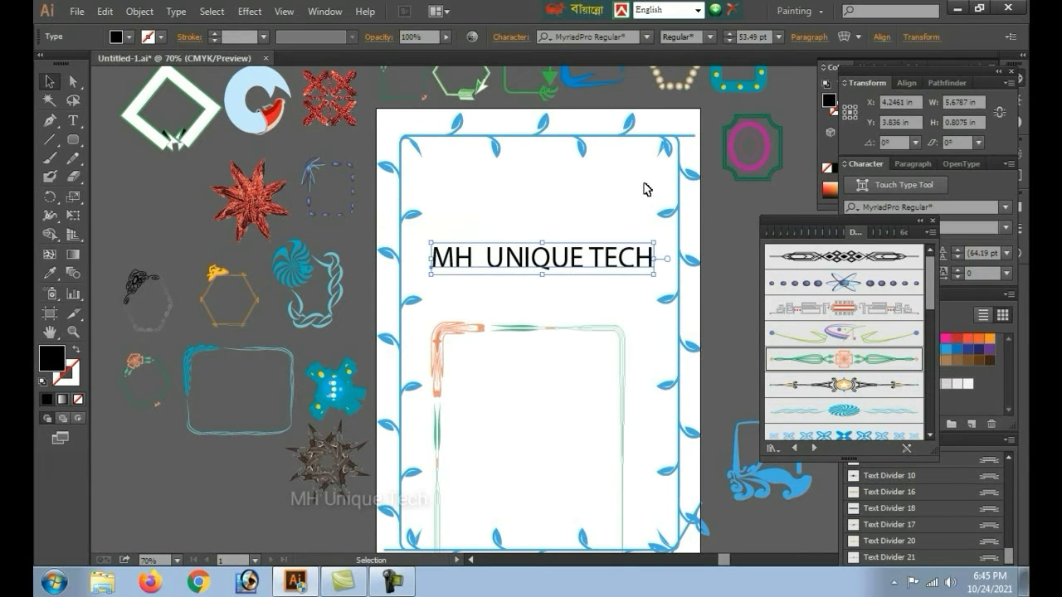
left_click(839, 257)
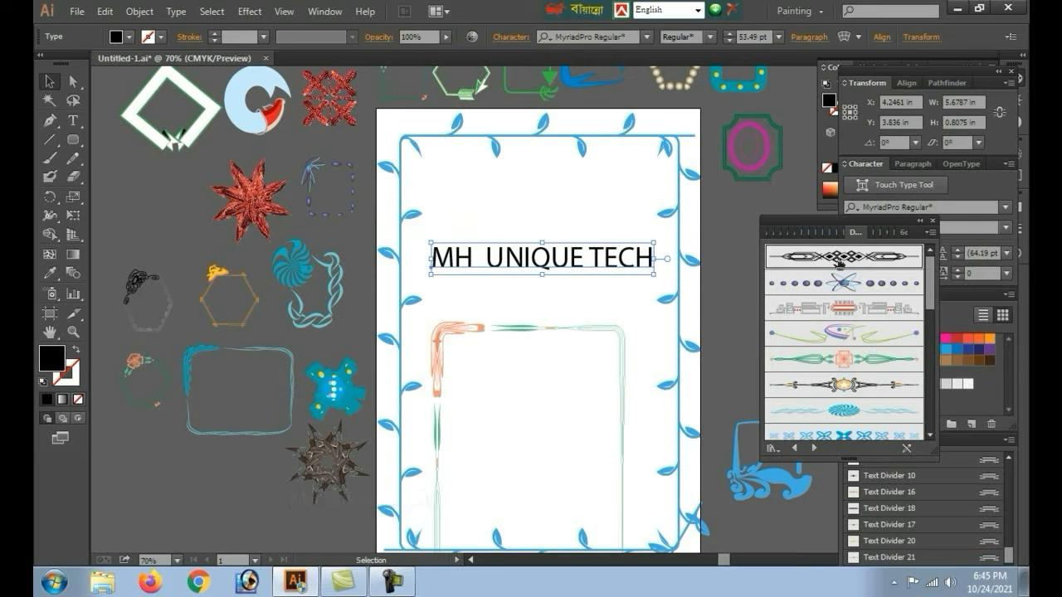
left_click(847, 286)
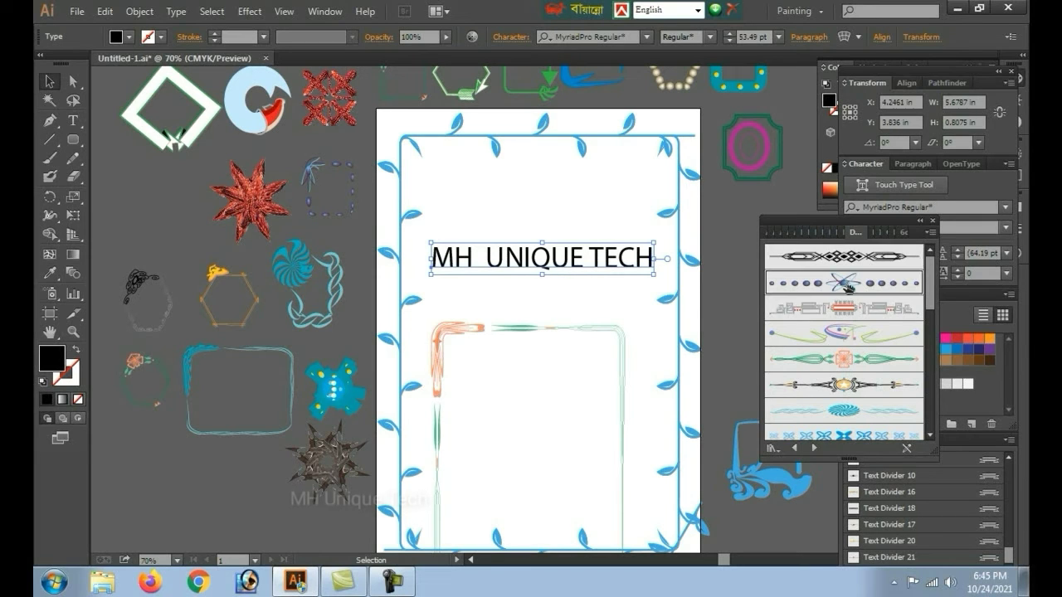
left_click(846, 312)
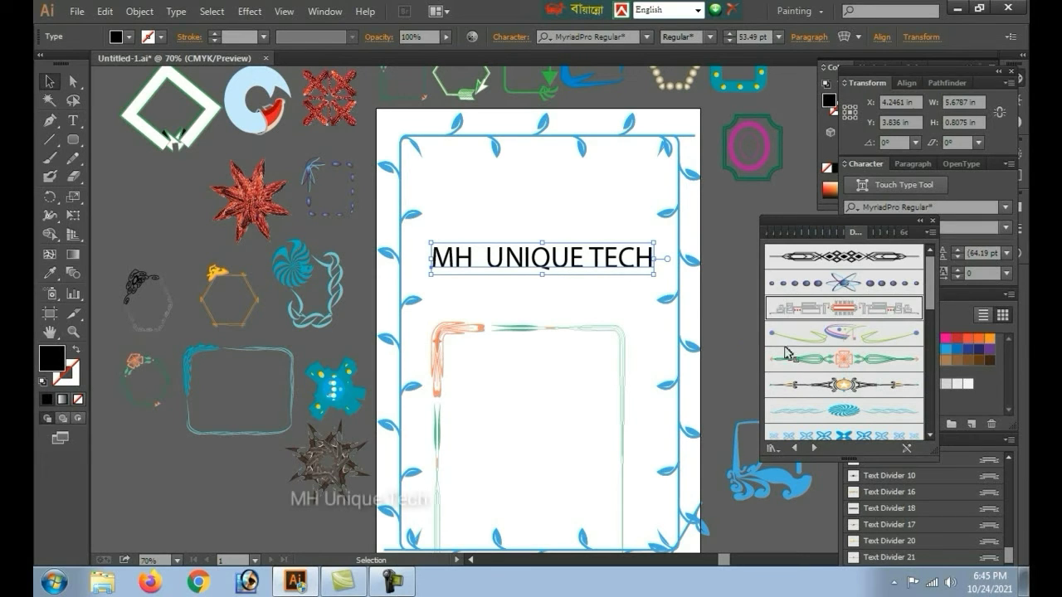
left_click(867, 366)
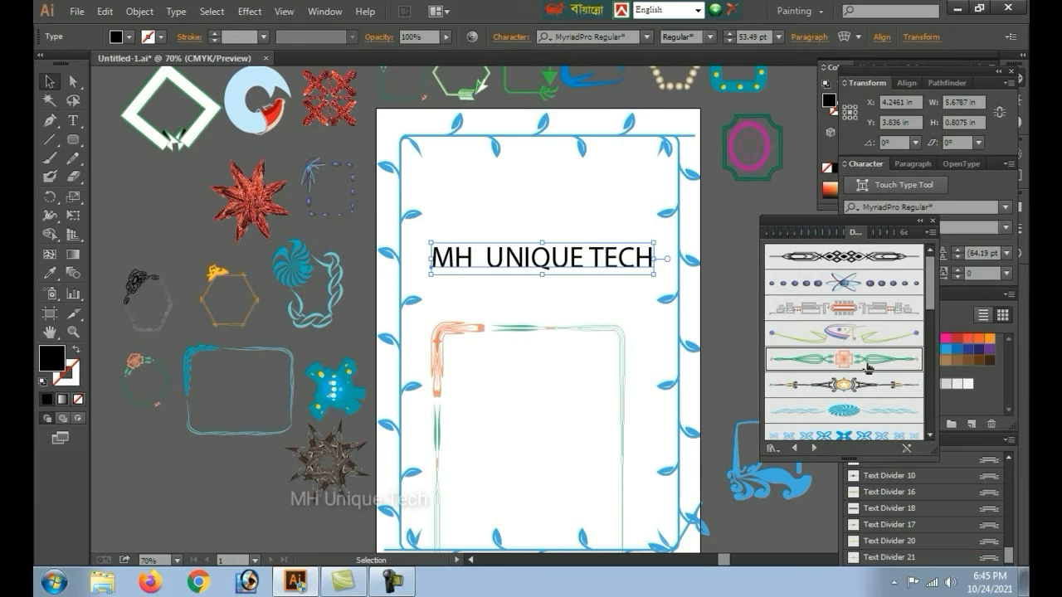
left_click(546, 274)
left_click(549, 265)
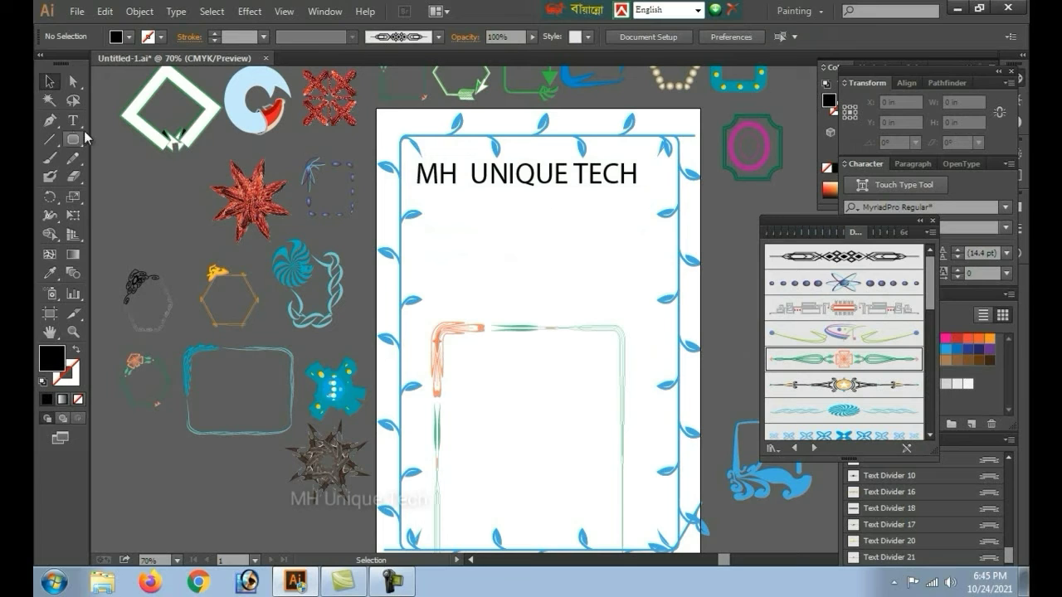
Step: Load the decorative banner brush library and draw a small rounded rectangle below the heading
left_click(838, 231)
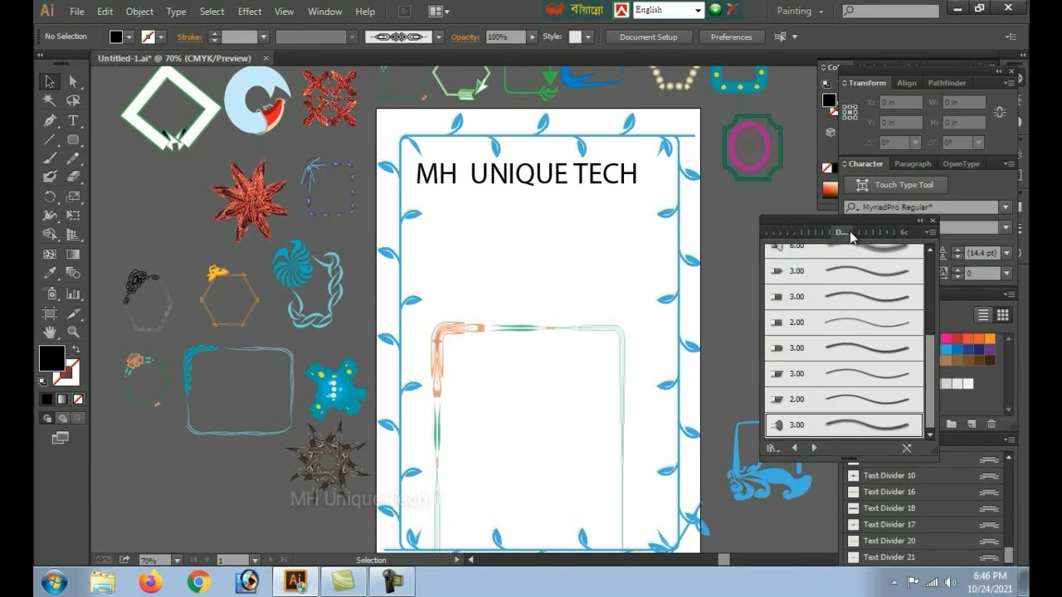
left_click(851, 232)
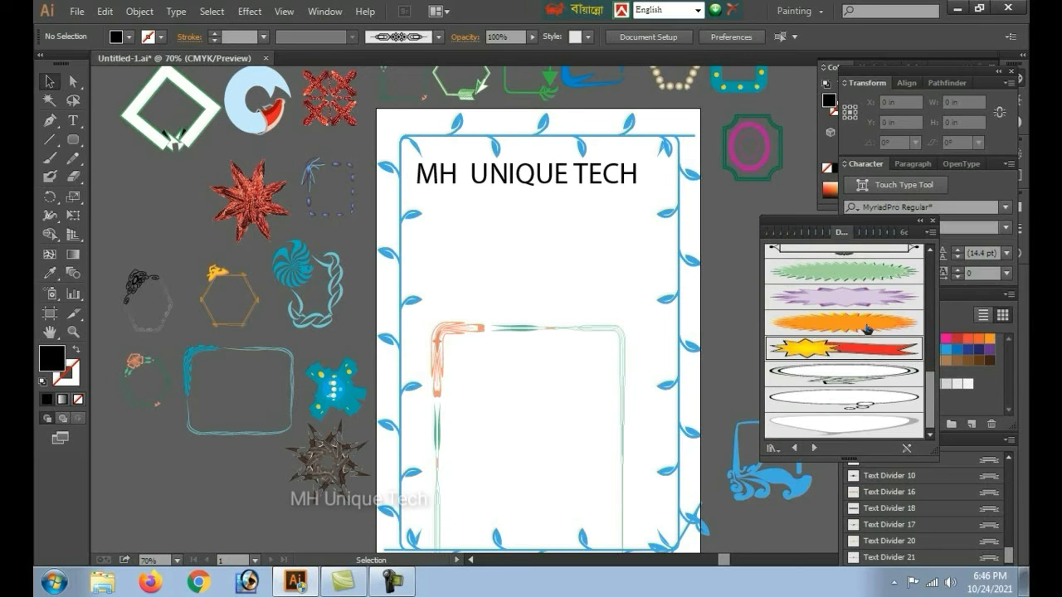
left_click(858, 405)
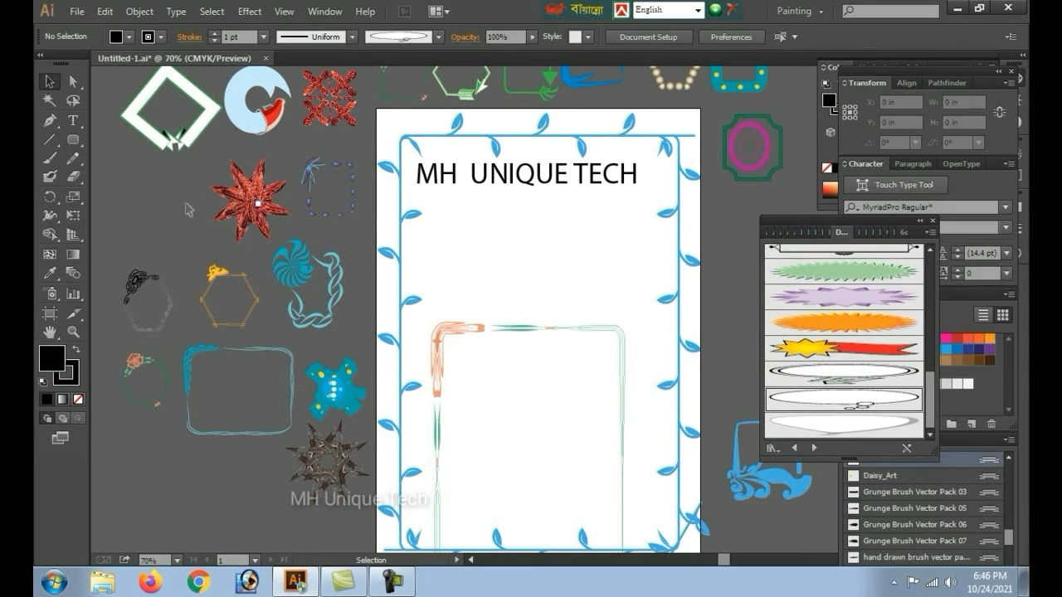
left_click(75, 142)
left_click_drag(75, 143, 175, 161)
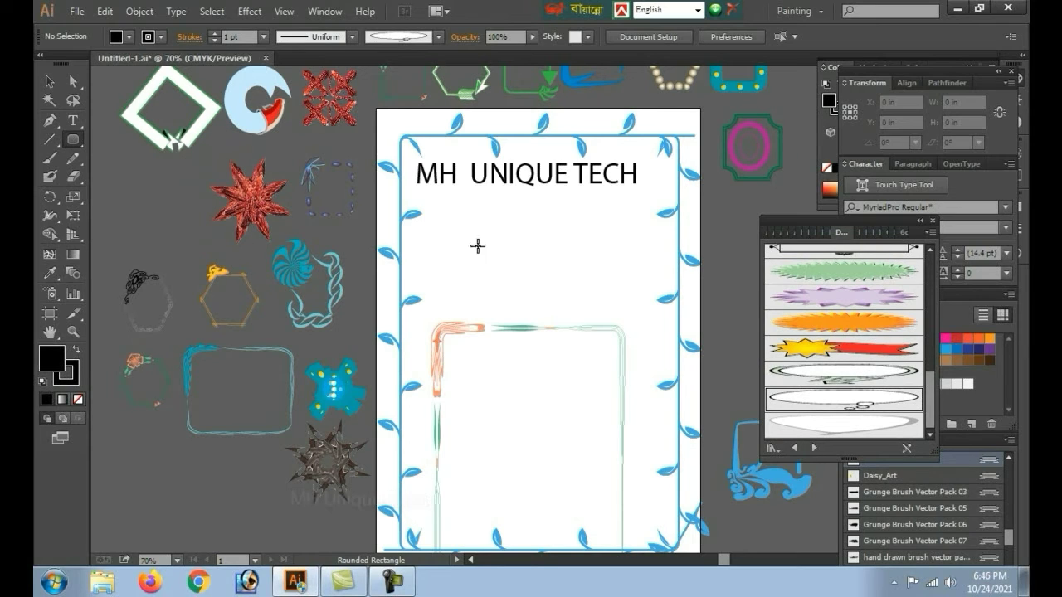
left_click_drag(471, 243, 611, 278)
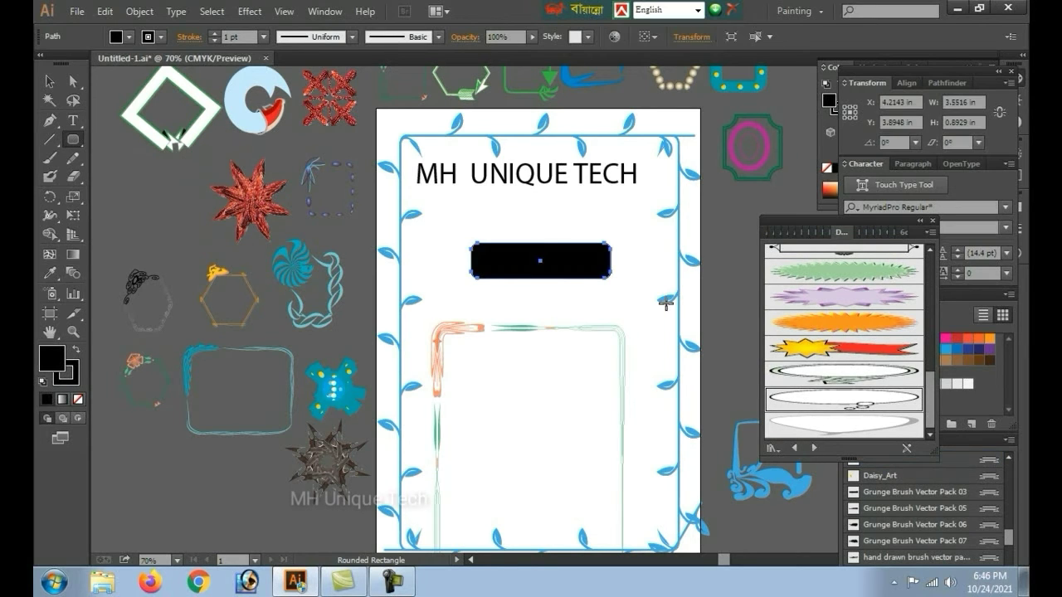
Step: Trial star, spiky, balloon and green, orange and blue banner brushes on the rectangle, then swap its fill and stroke
left_click(841, 353)
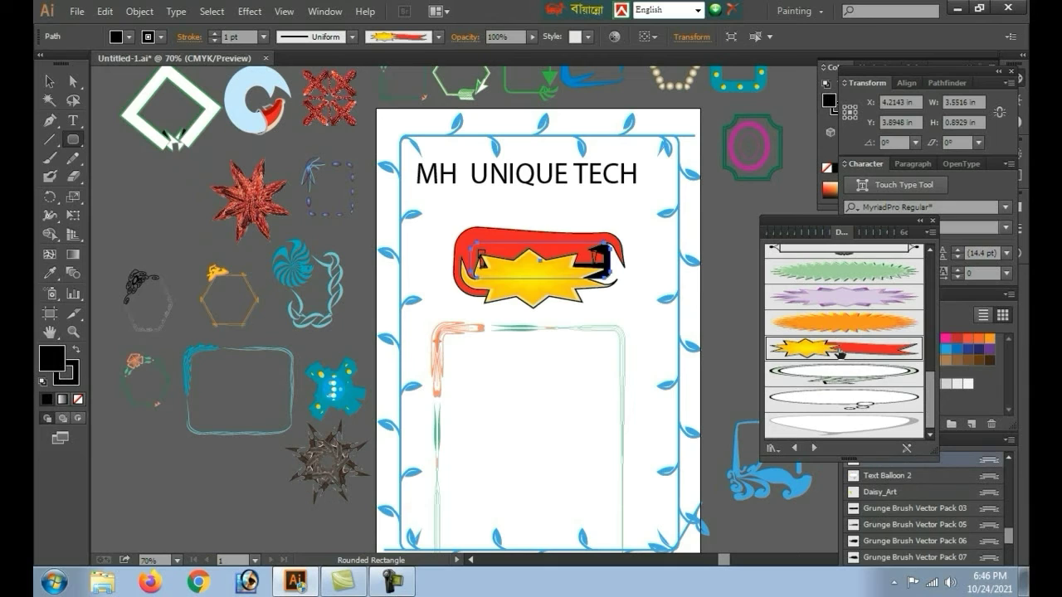
left_click(841, 325)
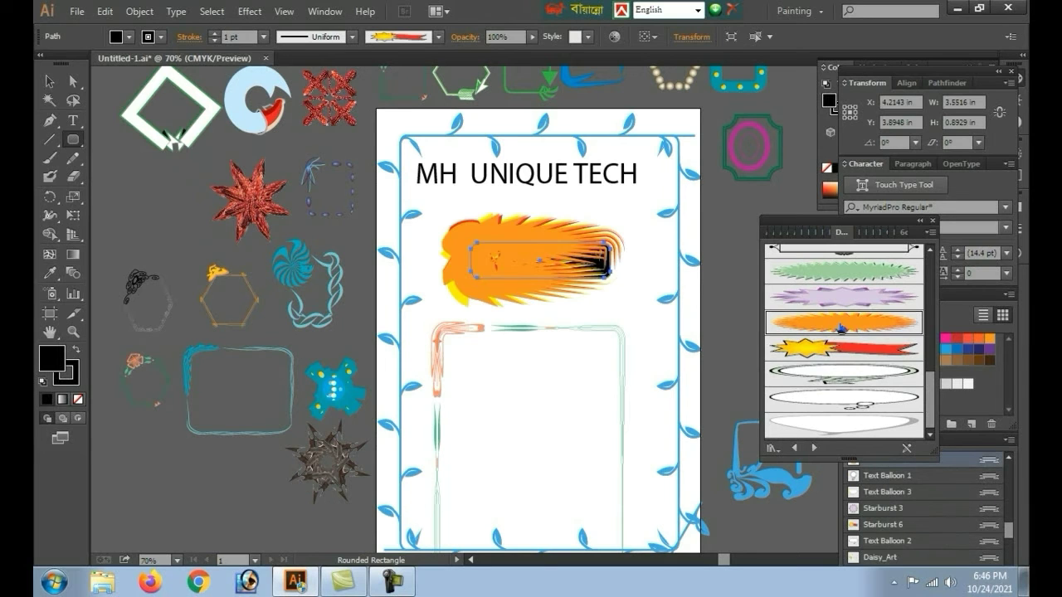
left_click(844, 400)
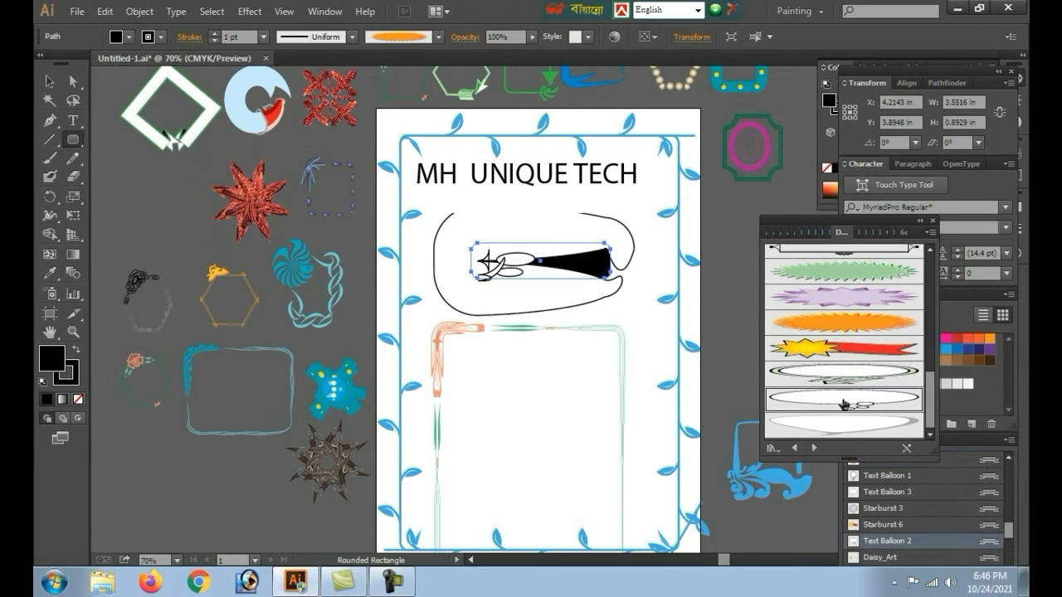
left_click(849, 432)
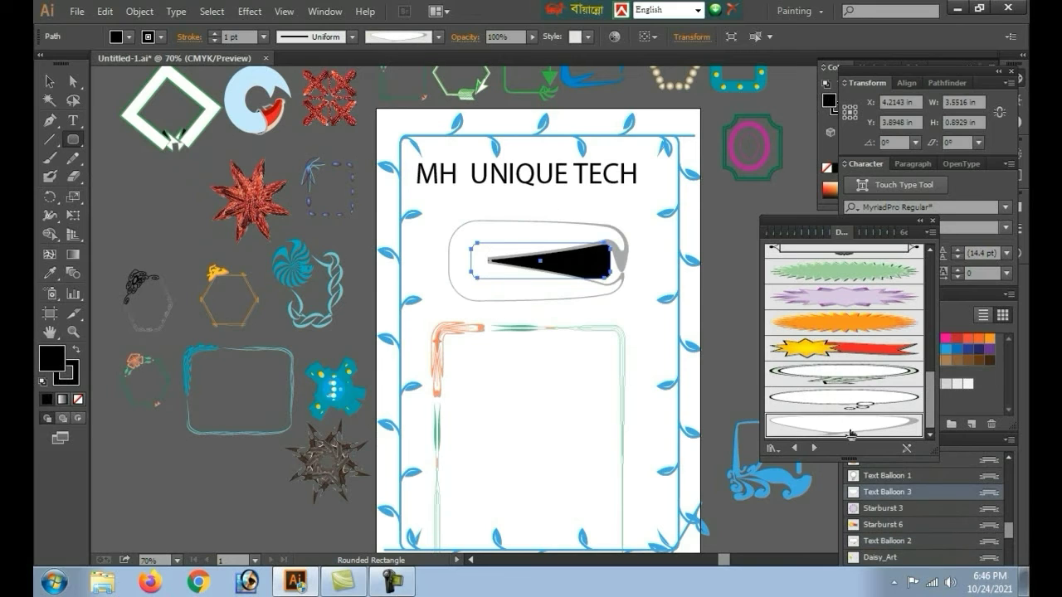
scroll(849, 430, "up", 5)
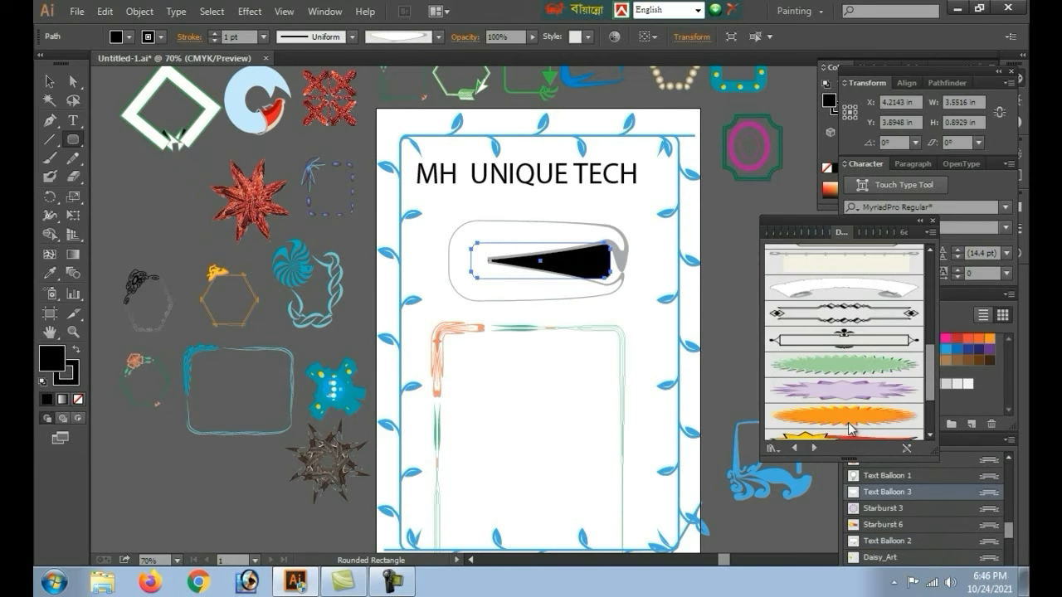
scroll(847, 425, "up", 5)
left_click(836, 365)
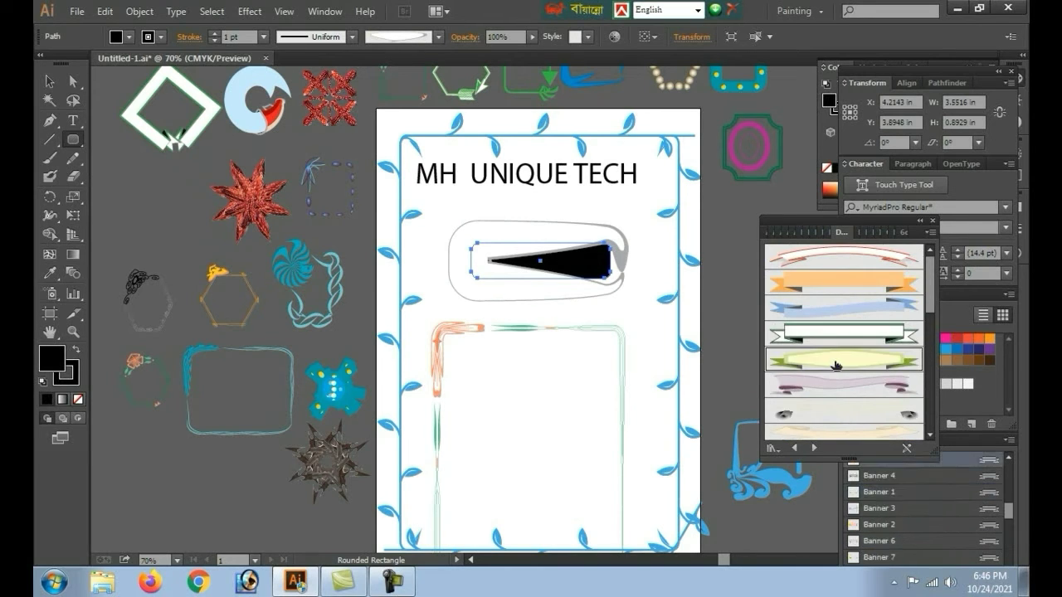
left_click(836, 297)
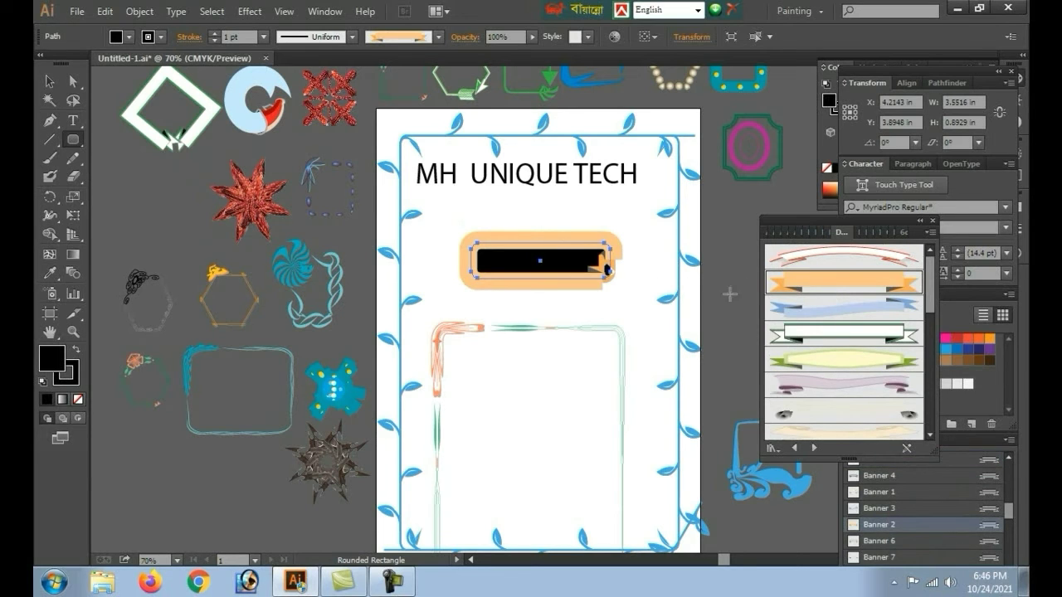
left_click(860, 312)
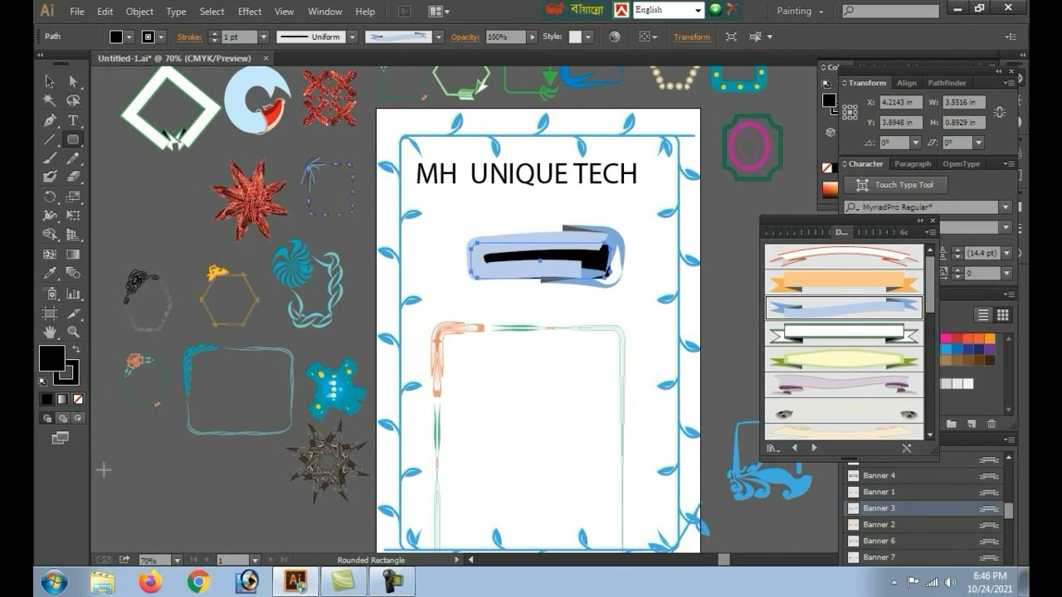
left_click(79, 400)
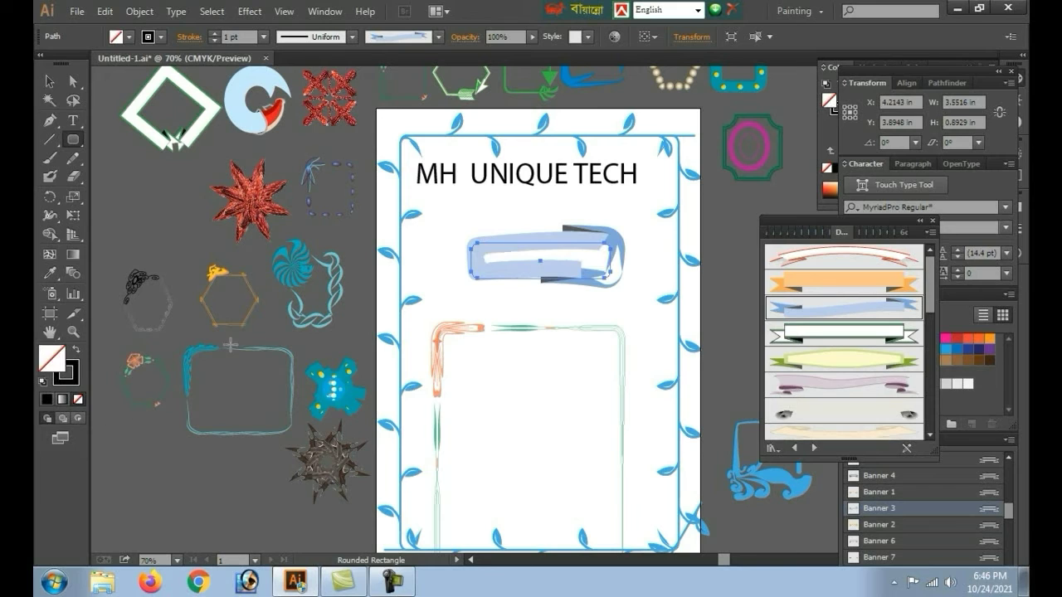
left_click(76, 351)
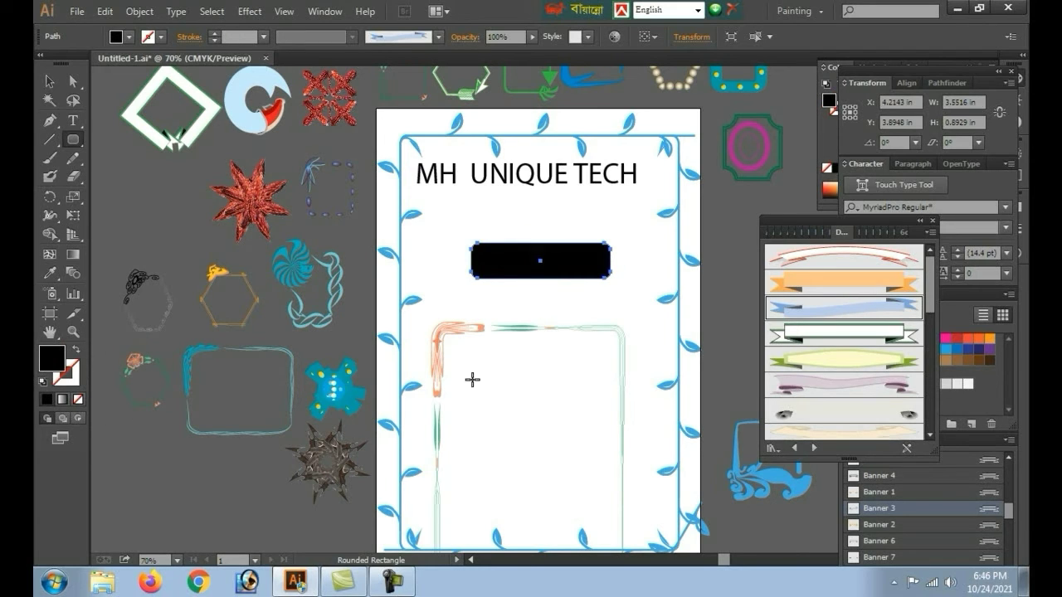
Step: Give the rectangle the green Banner 4 brush with no fill
left_click(844, 331)
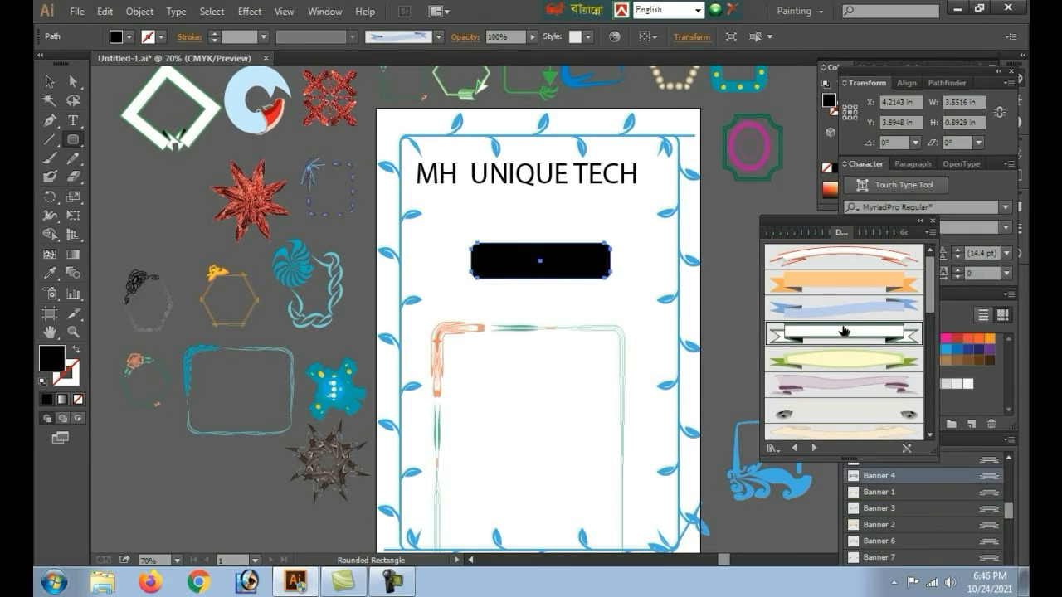
left_click(634, 309)
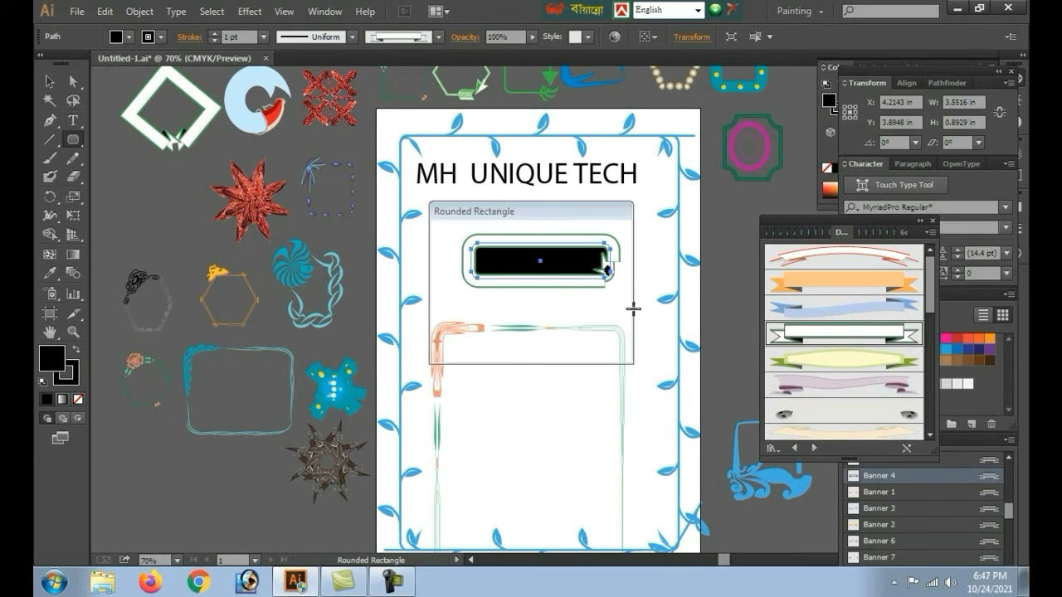
key("Return")
left_click(47, 83)
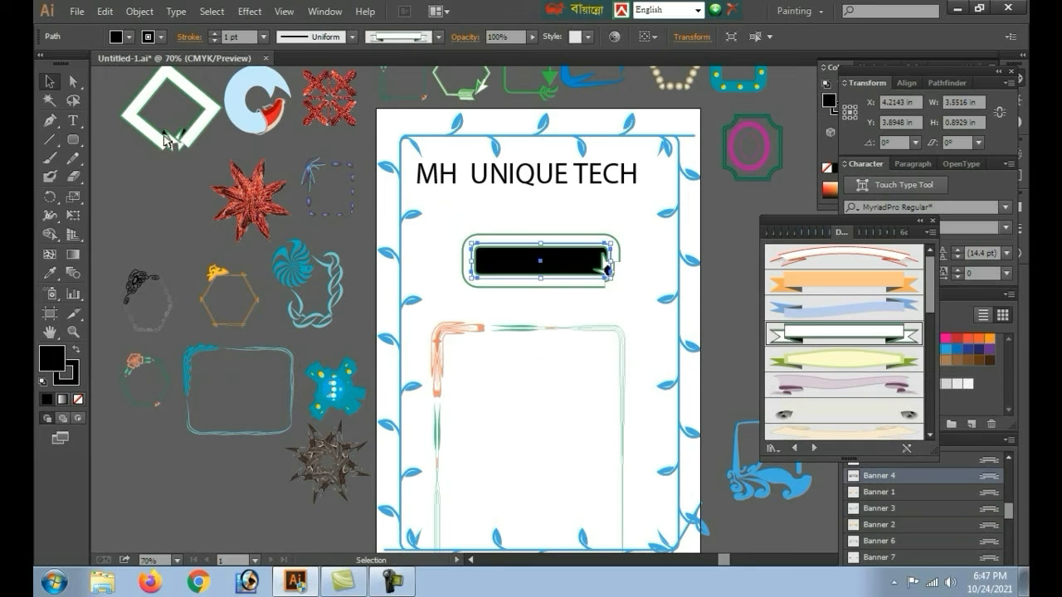
left_click(628, 290)
left_click(566, 262)
left_click(78, 400)
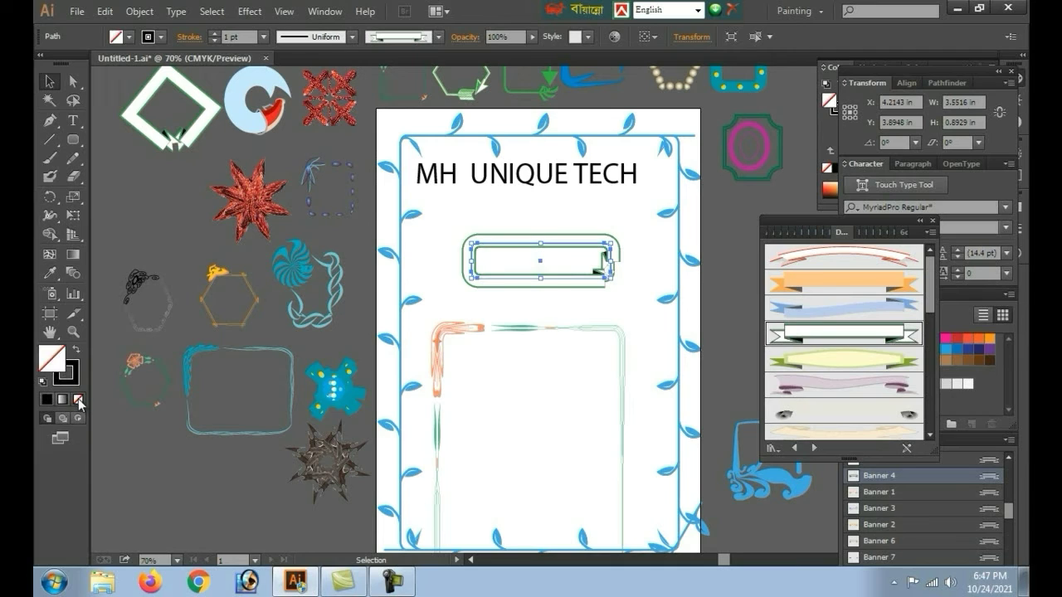
left_click(577, 264)
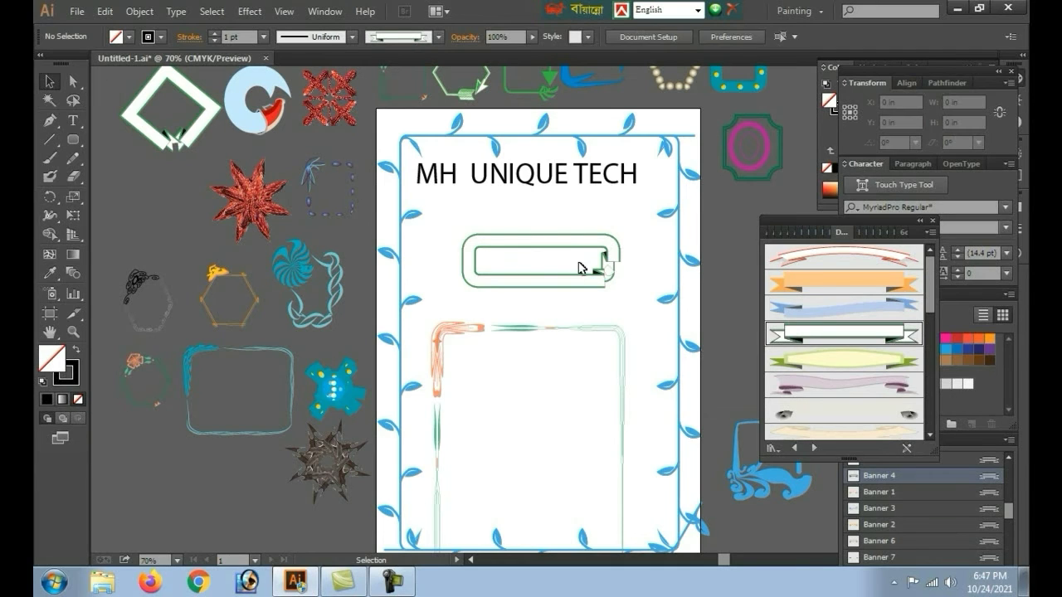
Step: Colour the MH UNIQUE TECH heading red, shrink it, and place it inside the banner
left_click(556, 182)
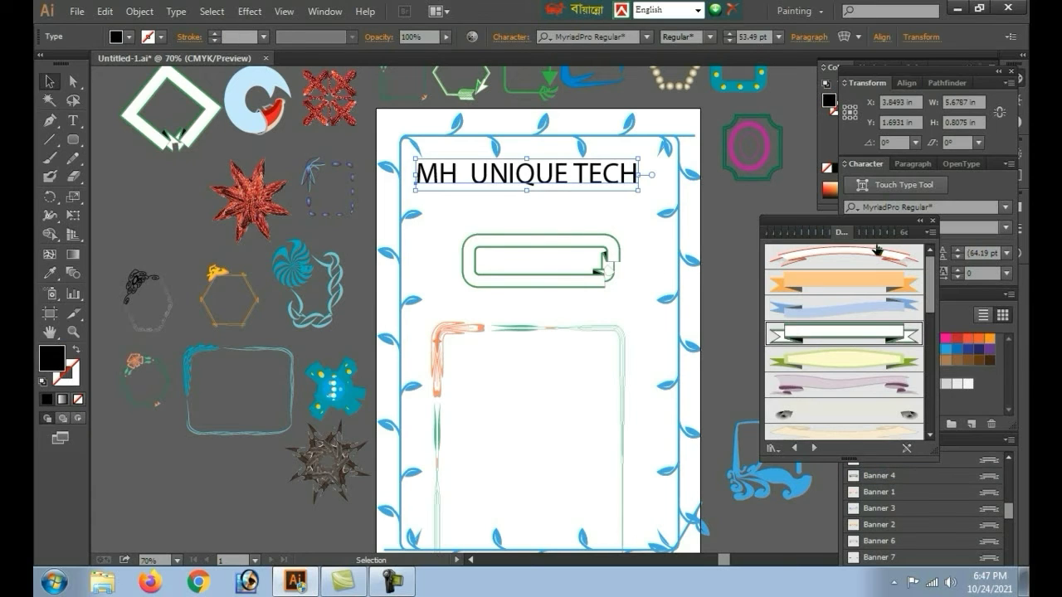
left_click(302, 111)
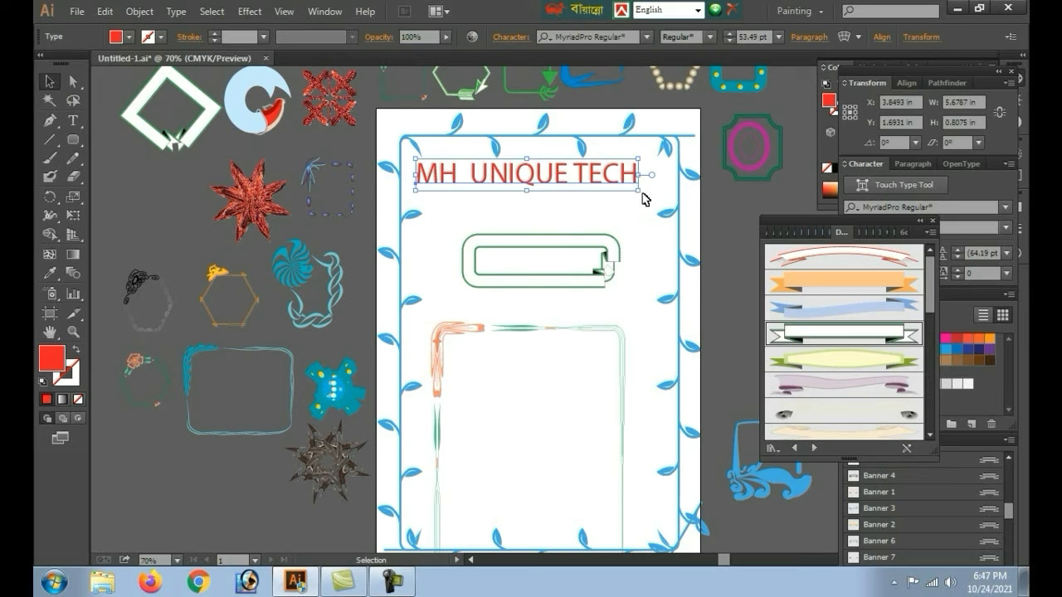
mouse_move(639, 193)
left_mouse_down()
mouse_move(527, 193)
mouse_move(528, 230)
mouse_move(549, 266)
left_mouse_up()
left_click(639, 251)
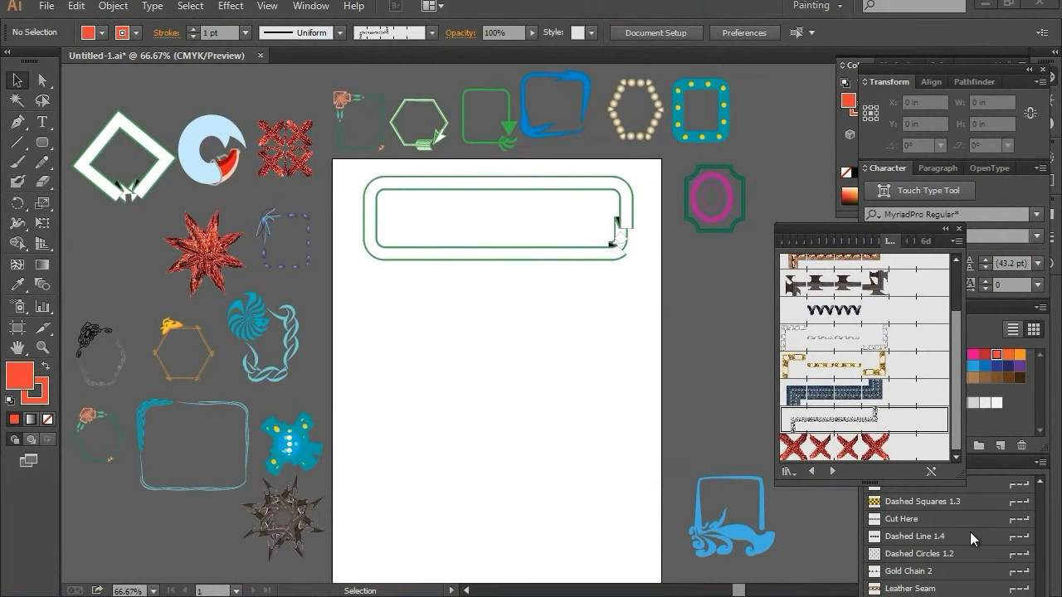
Step: Type 'MH Unique Tech', move it into the green frame, and enlarge it to about 55 pt
key("t")
left_click(455, 322)
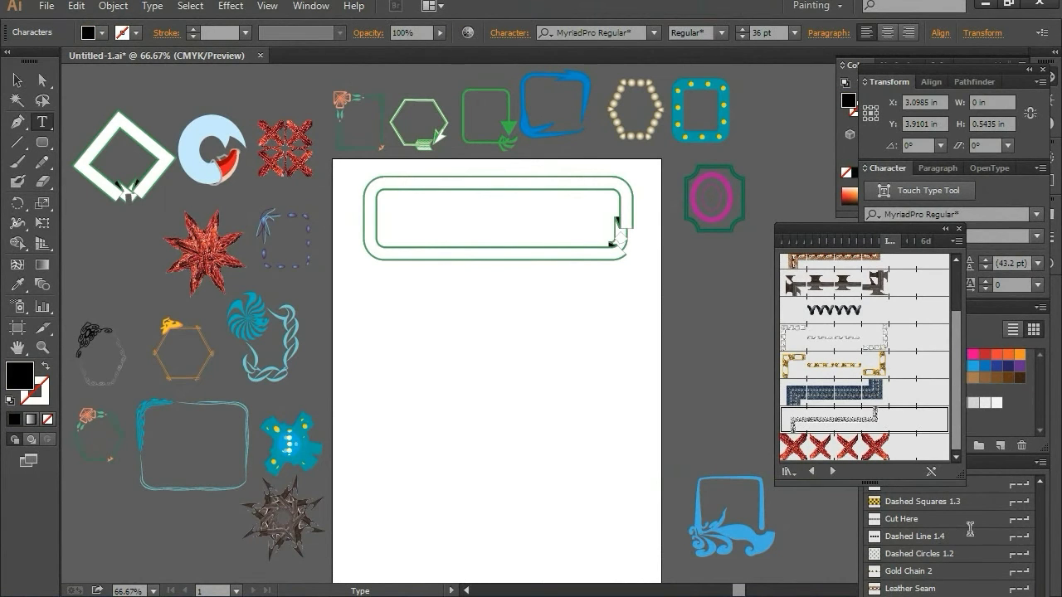
type("MH")
type(" Uniq")
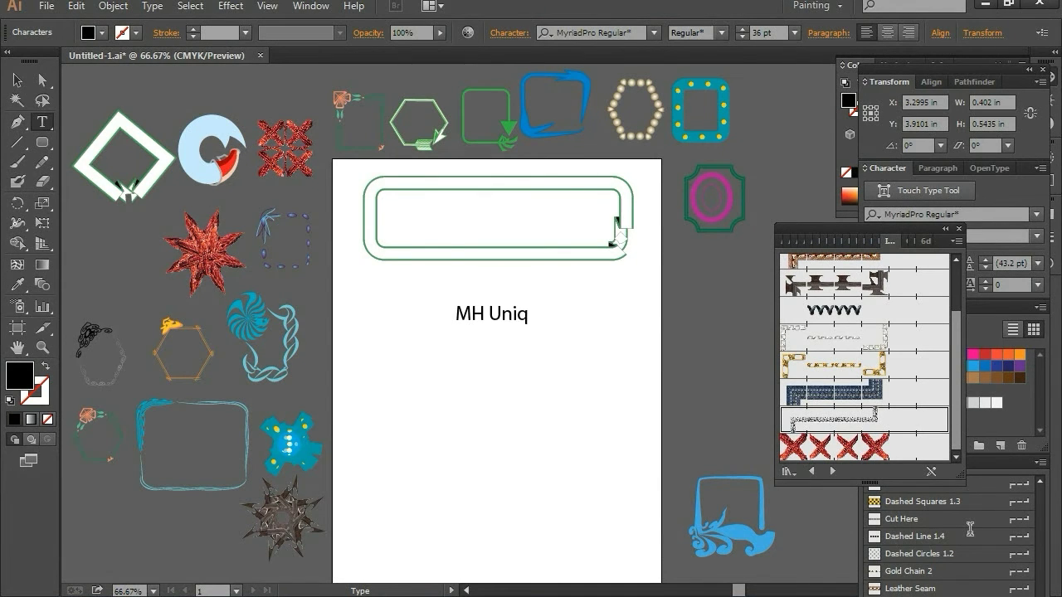
type("ue")
type(" Te")
type("ch")
key("Escape")
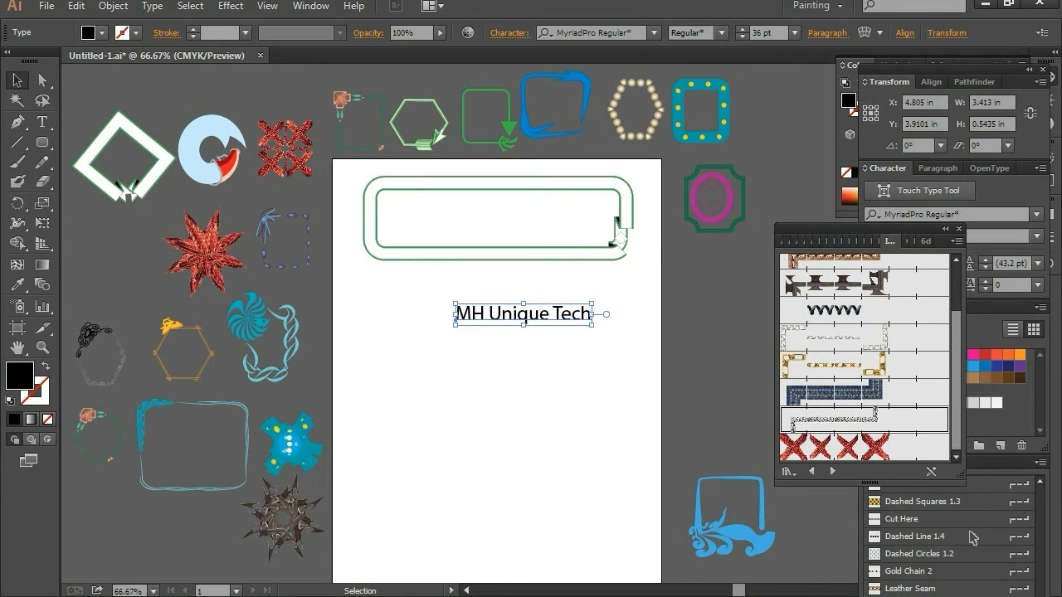
left_click_drag(523, 314, 457, 212)
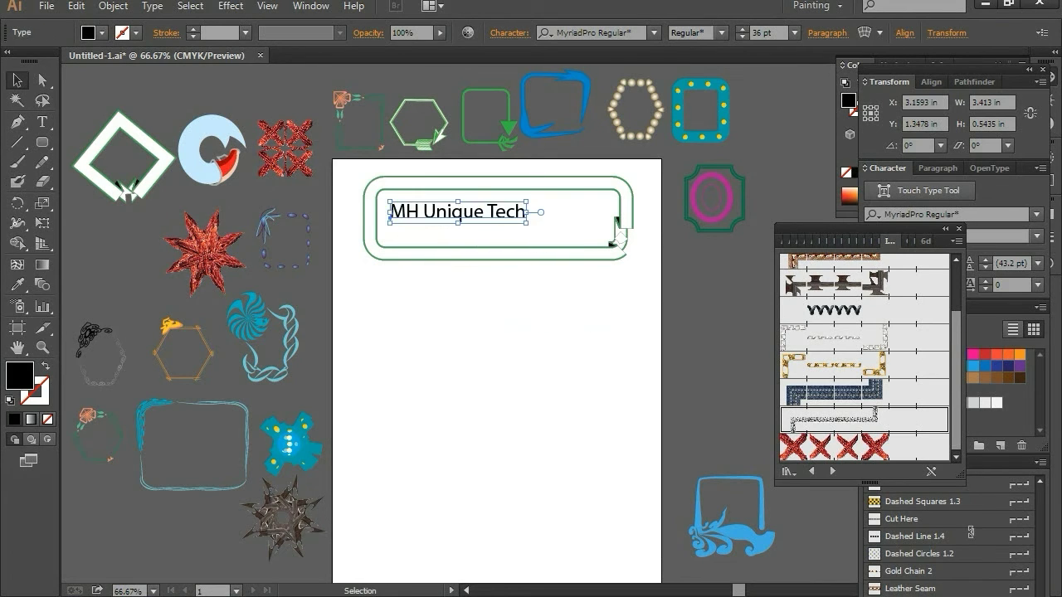
left_click_drag(526, 223, 608, 241)
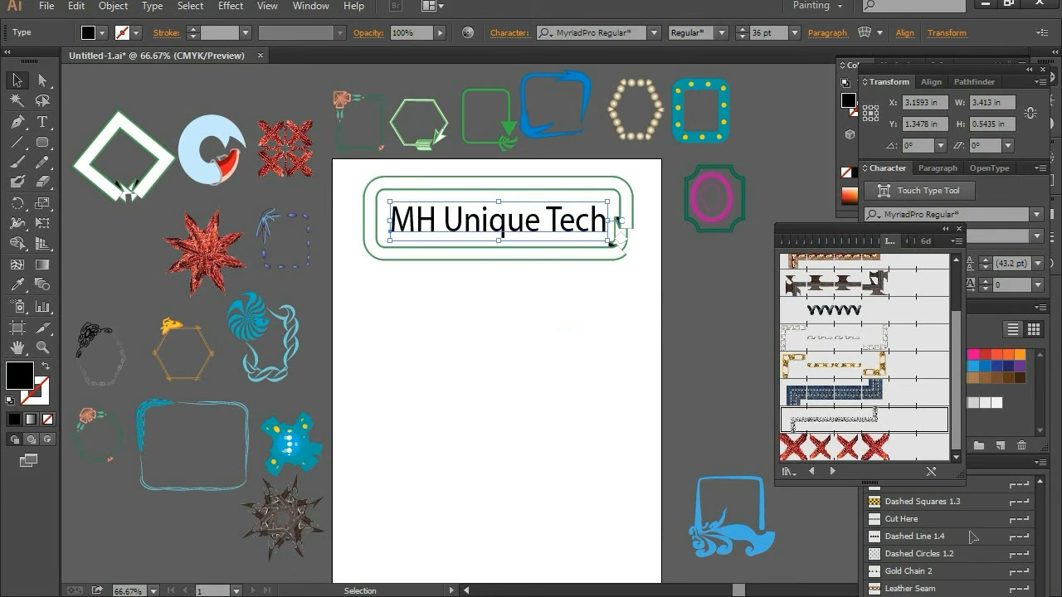
key("ctrl+shift+a")
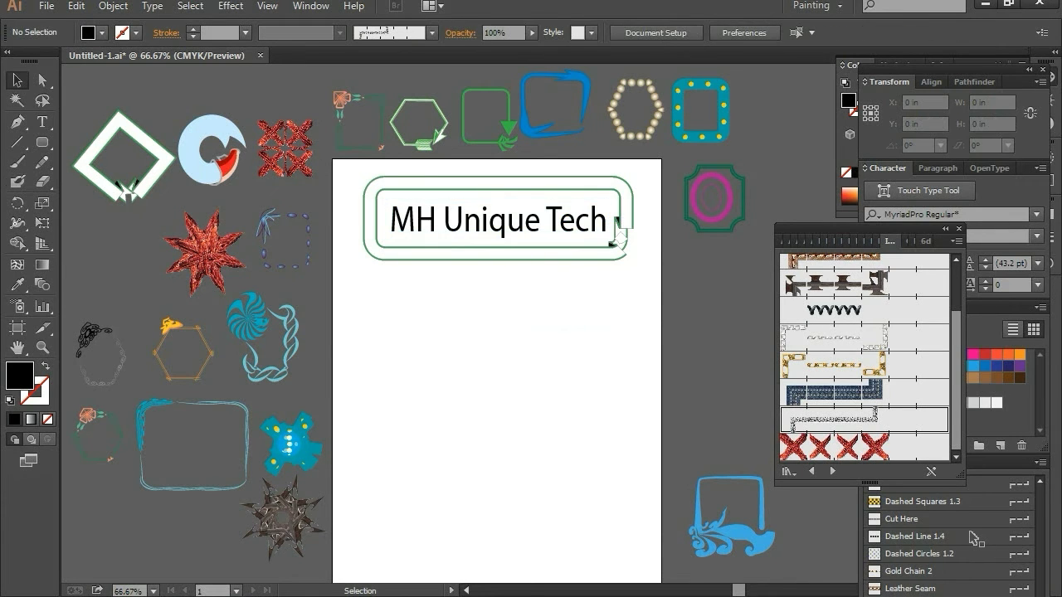
right_click(503, 215)
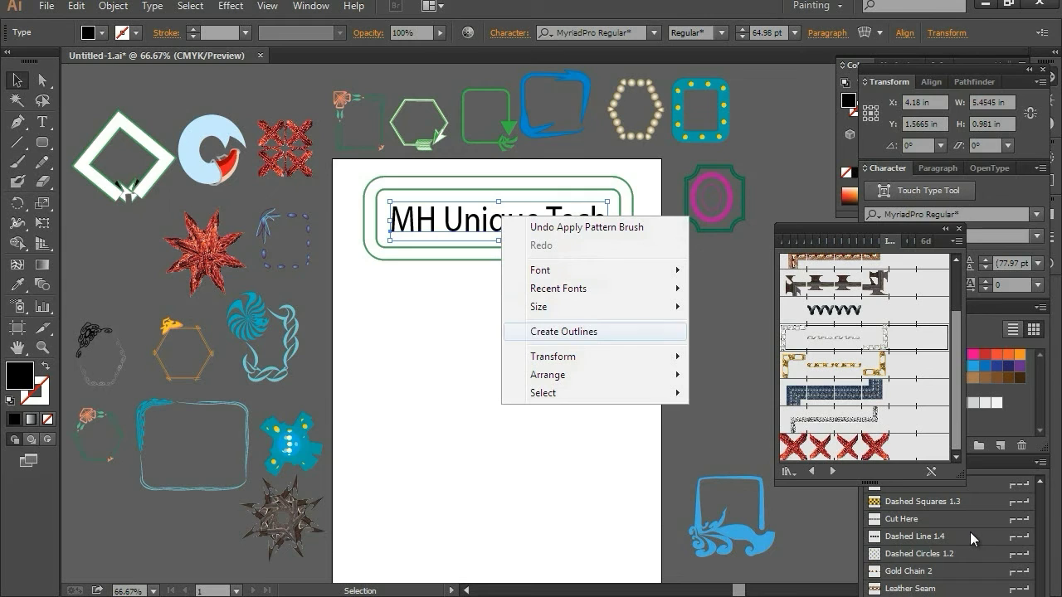
Step: Convert the MH Unique Tech title to outlines and try the Gold Chain border on it
key("Return")
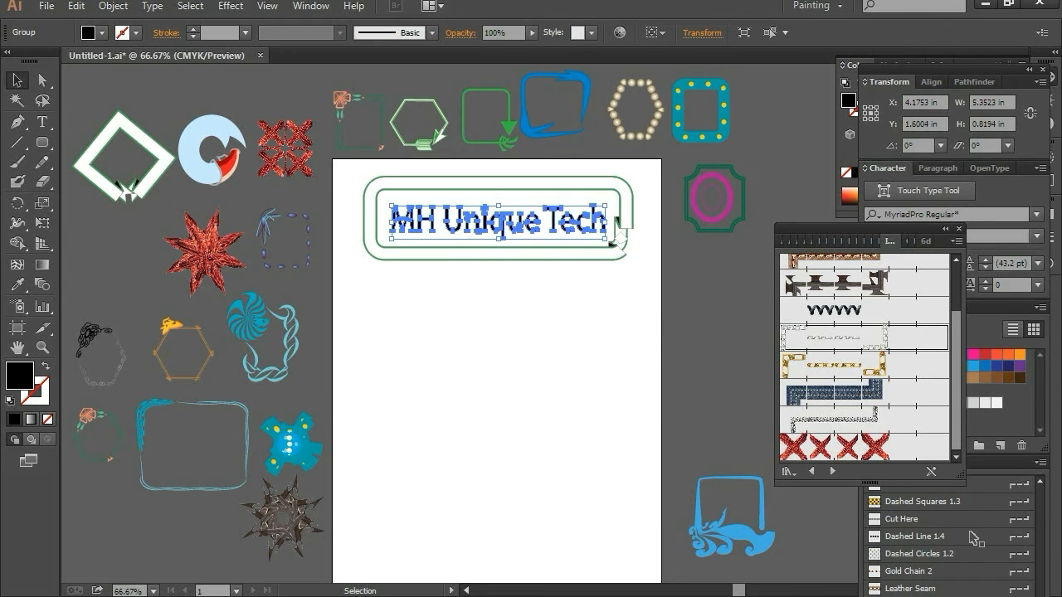
key("ctrl+shift+a")
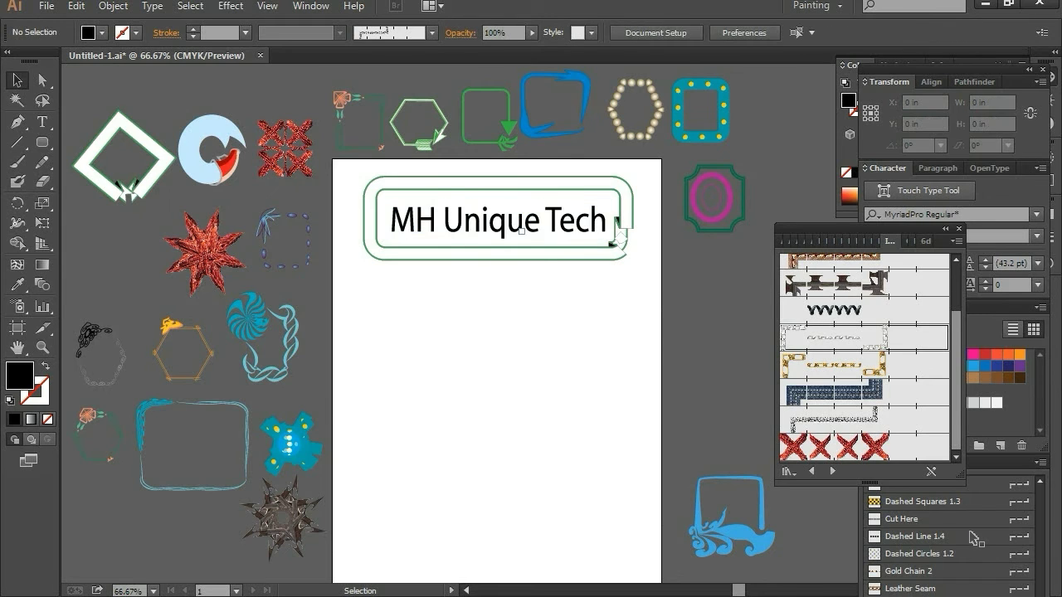
key("ctrl+z")
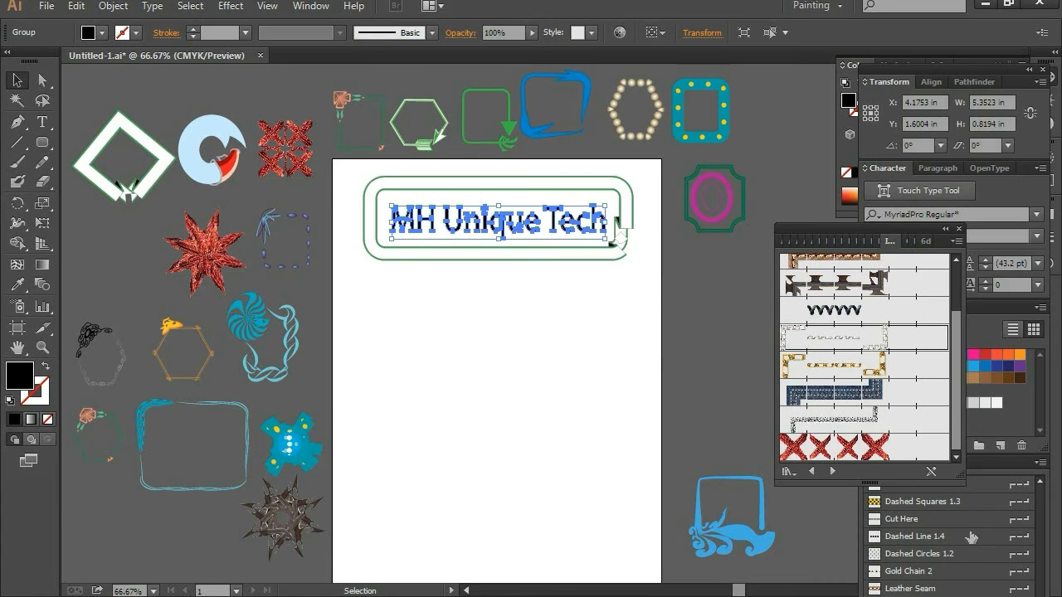
key("Down")
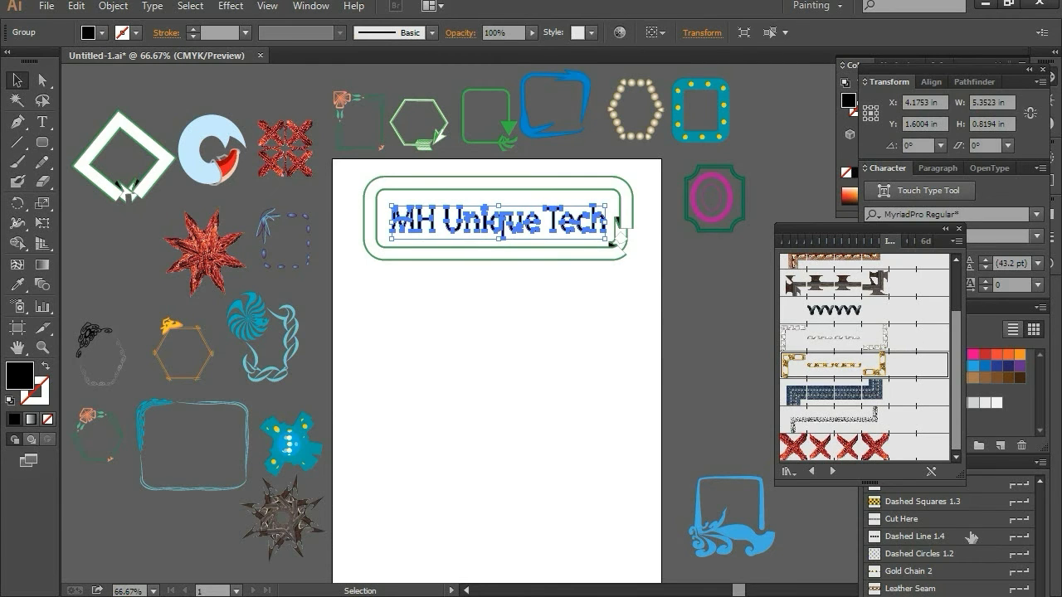
key("ctrl+shift+a")
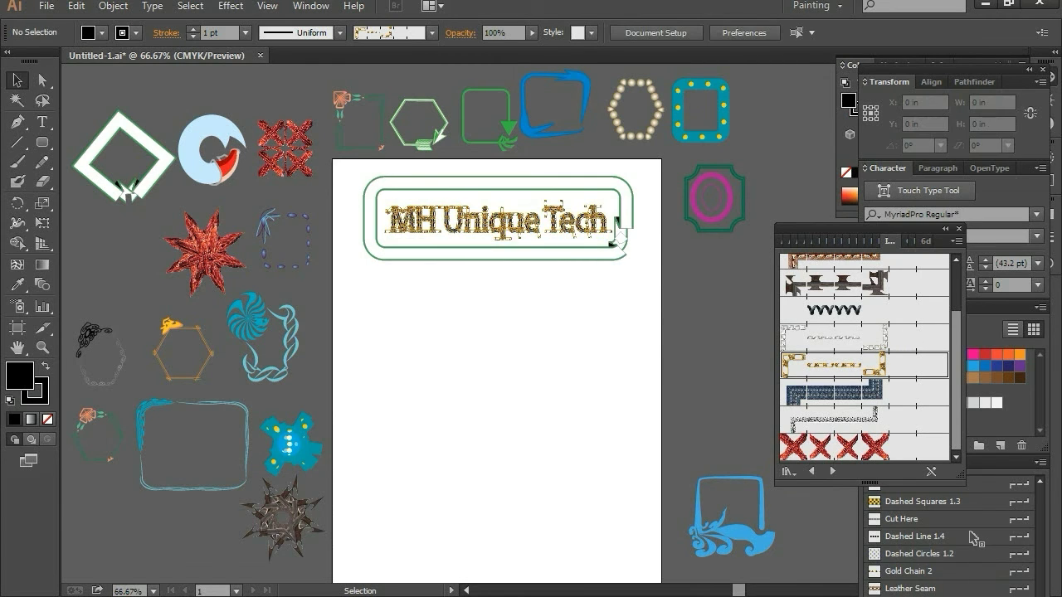
Step: Zoom in to 150% on the title, then set its stroke to None
key("z")
key("ctrl+plus")
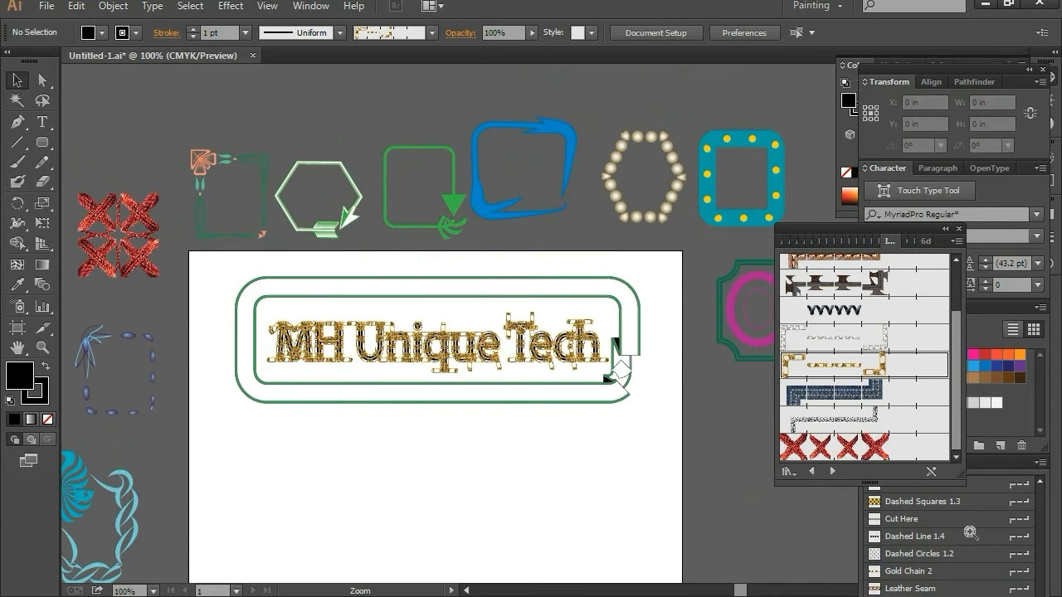
key("ctrl+plus")
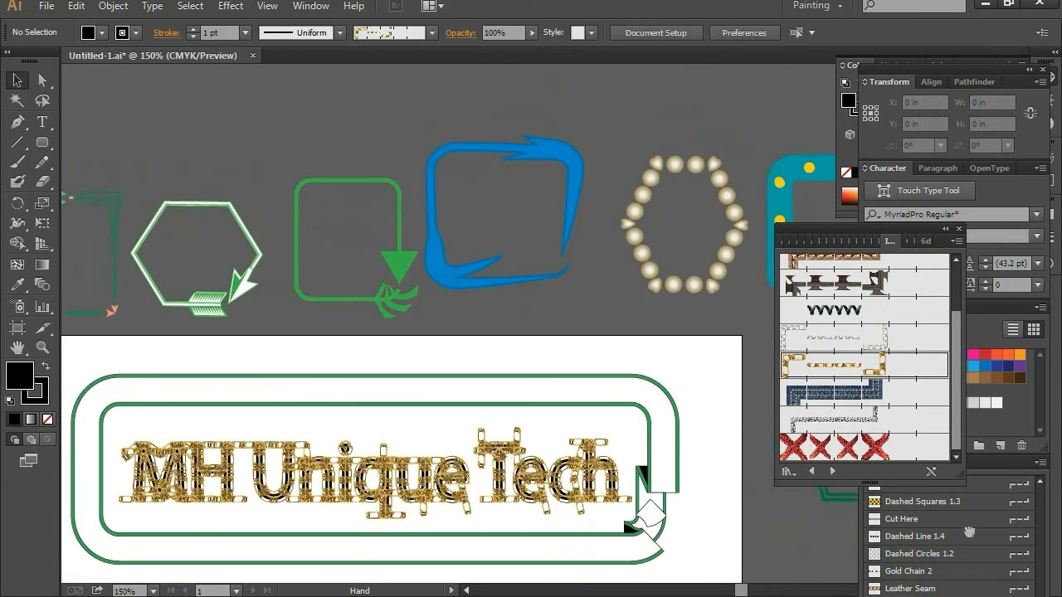
scroll(969, 531, "down", 5)
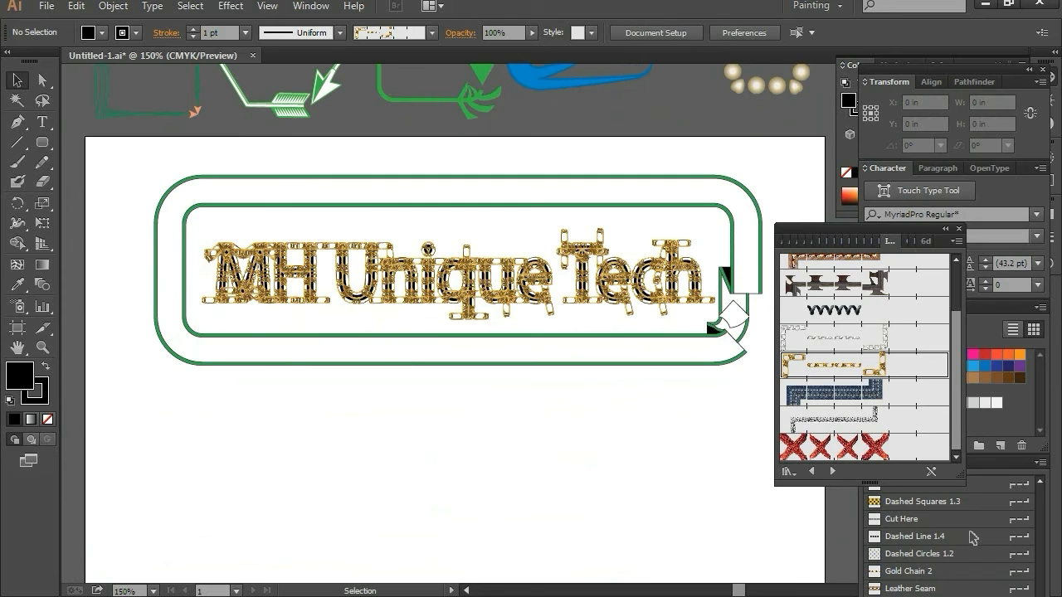
key("ctrl+a")
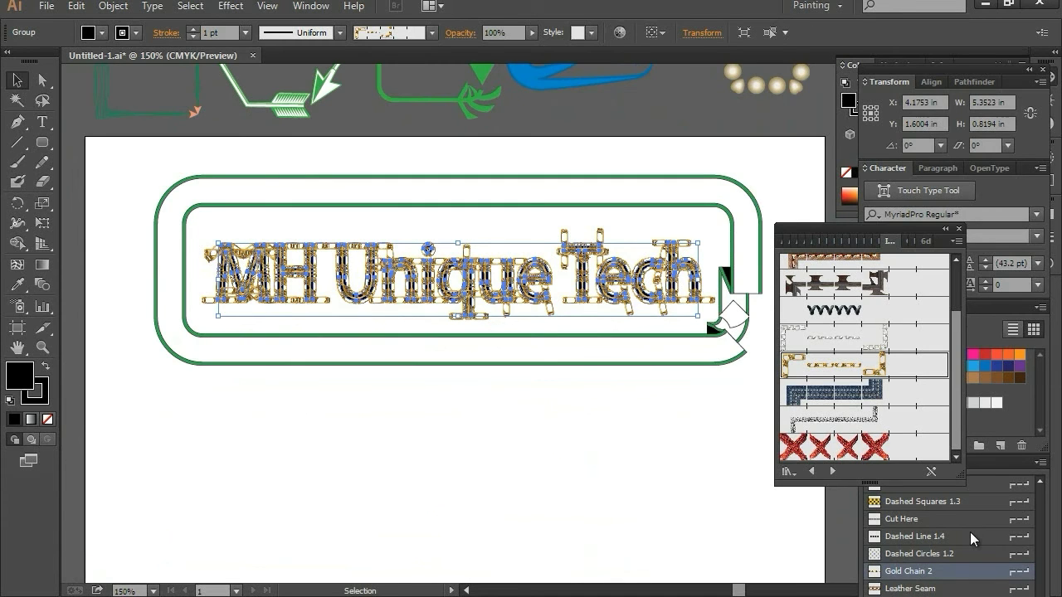
key("slash")
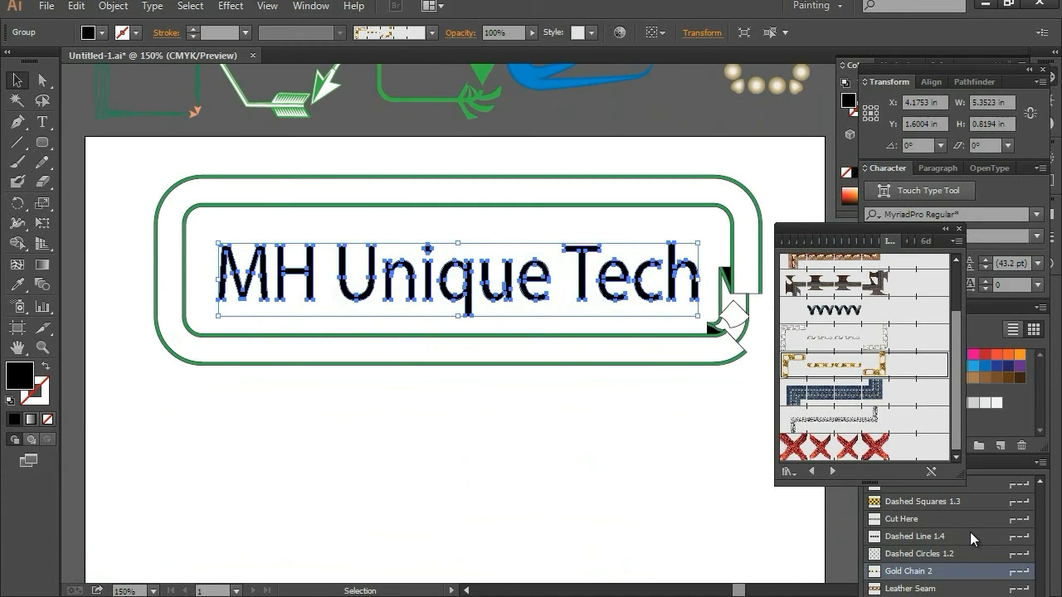
Step: Give the title lettering a thin 0.5 pt Gold Chain 2 stroke trim
left_click(218, 32)
type("0.5")
key("Return")
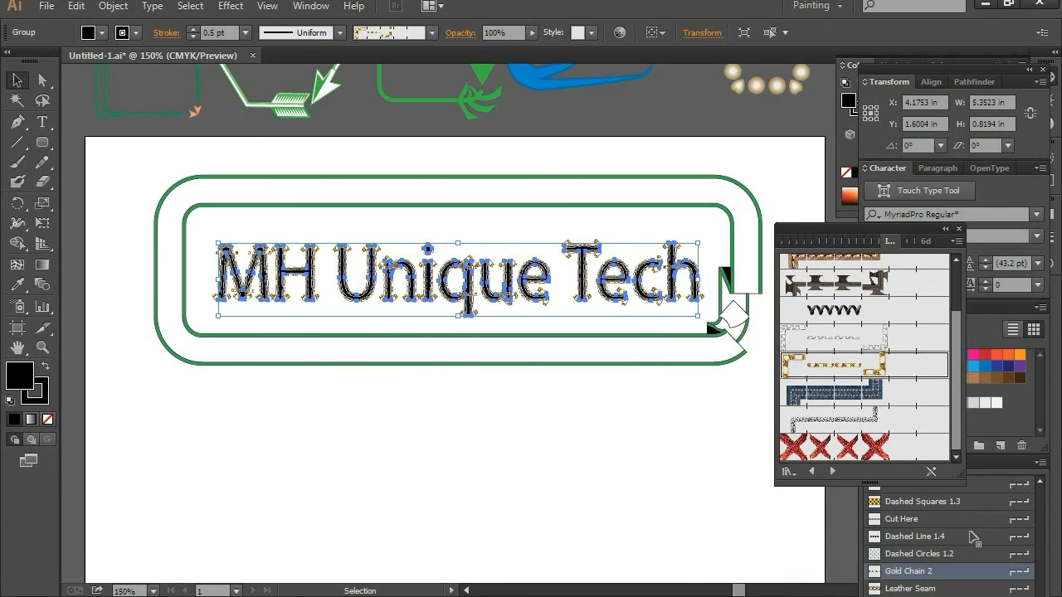
key("ctrl+shift+a")
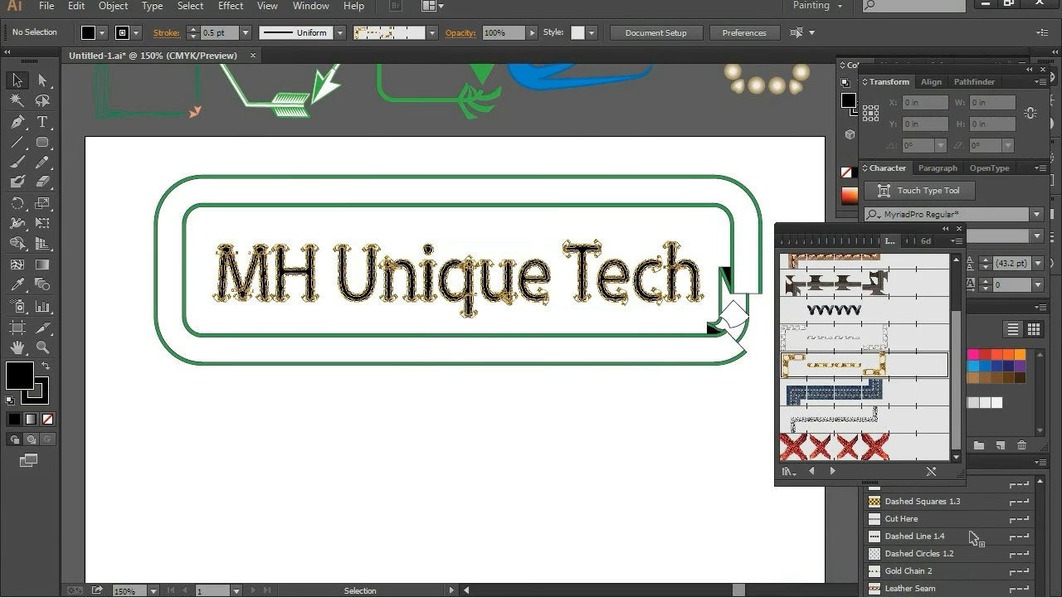
key("ctrl+z")
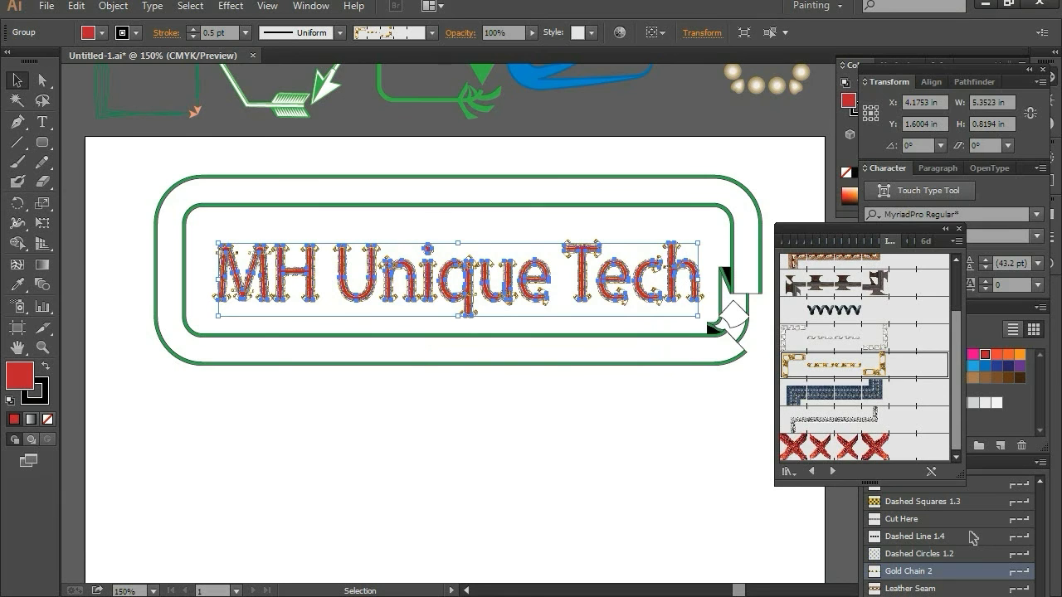
Step: Inspect the red title's gold trim at 300%, then zoom back out to the whole page
key("ctrl+shift+a")
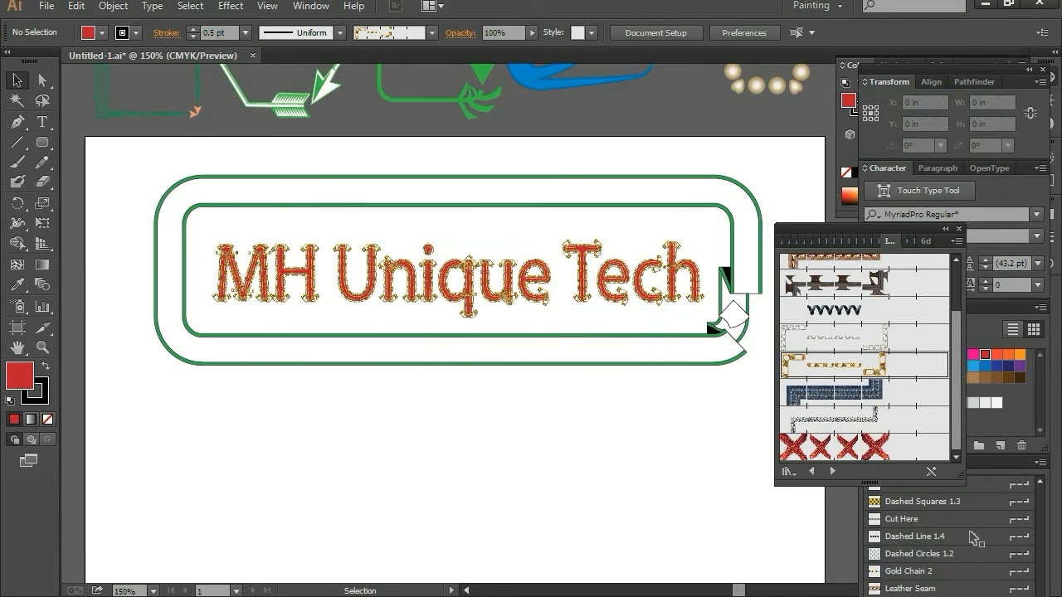
key("ctrl+space")
key("ctrl+equal")
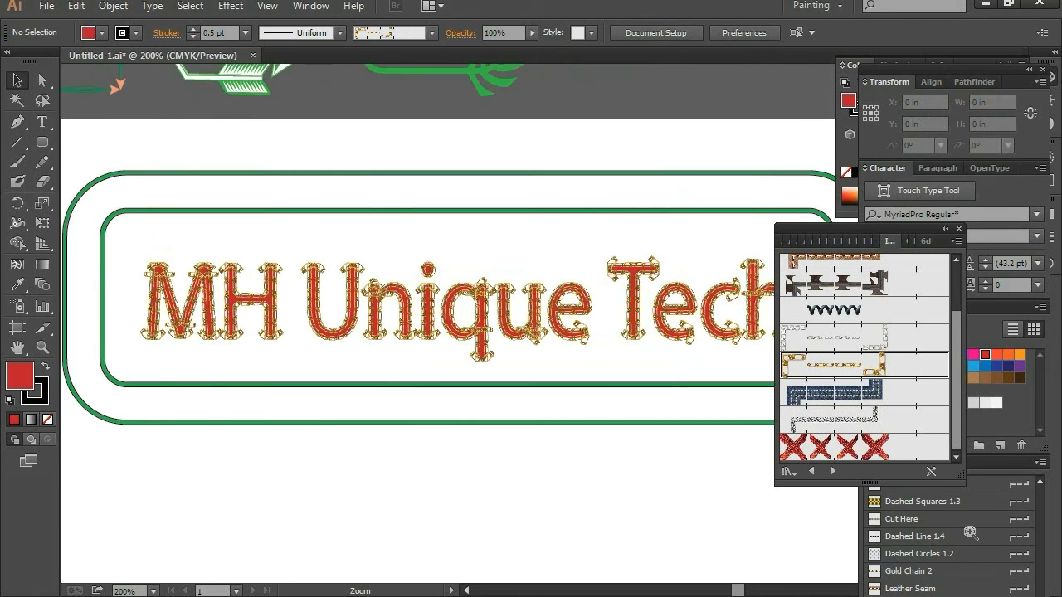
key("ctrl+equal")
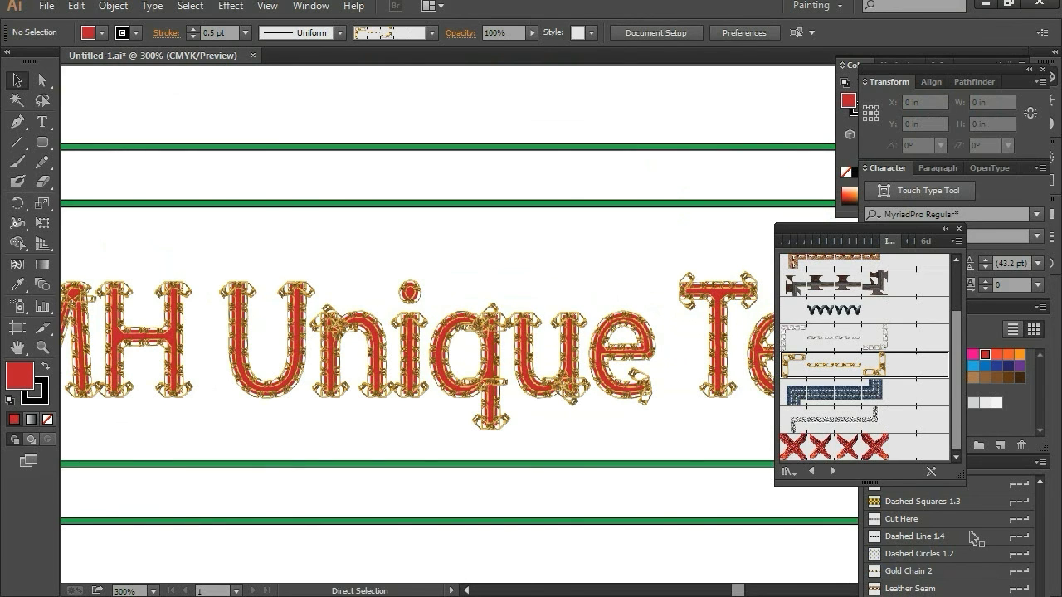
key("ctrl+space")
key("ctrl+1")
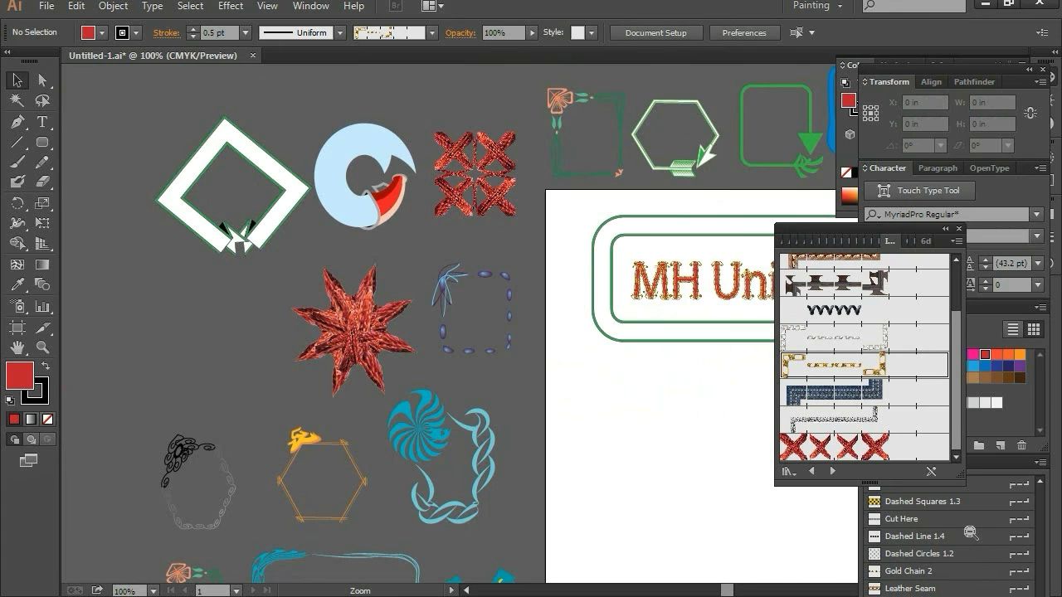
key("ctrl+minus")
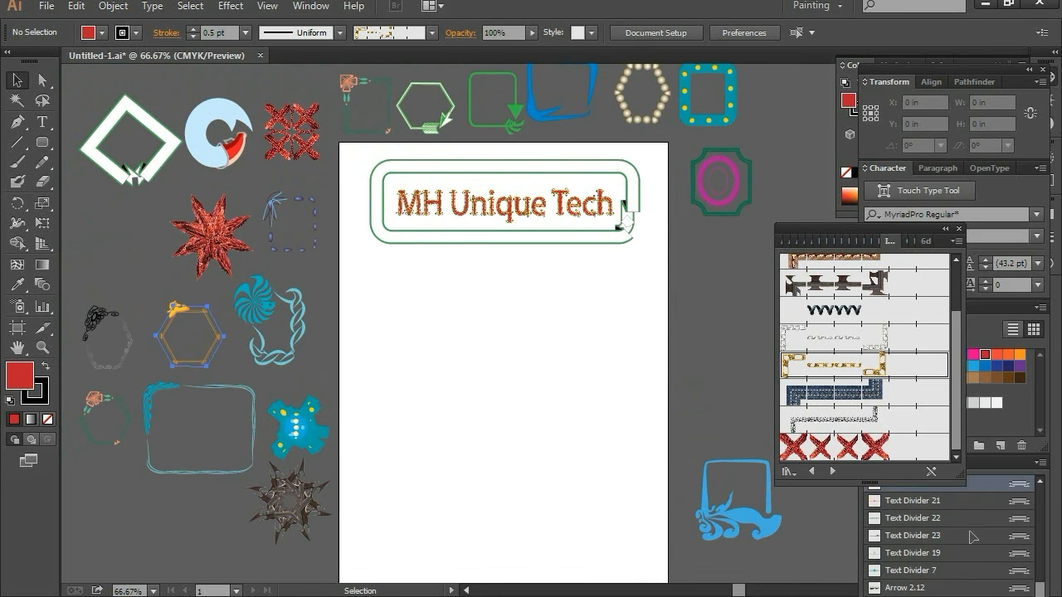
Step: Move the hexagon and rounded rectangle below the title, giving the rectangle the Text Divider 7 border
mouse_move(190, 363)
left_mouse_down()
mouse_move(432, 348)
mouse_move(402, 327)
left_mouse_up()
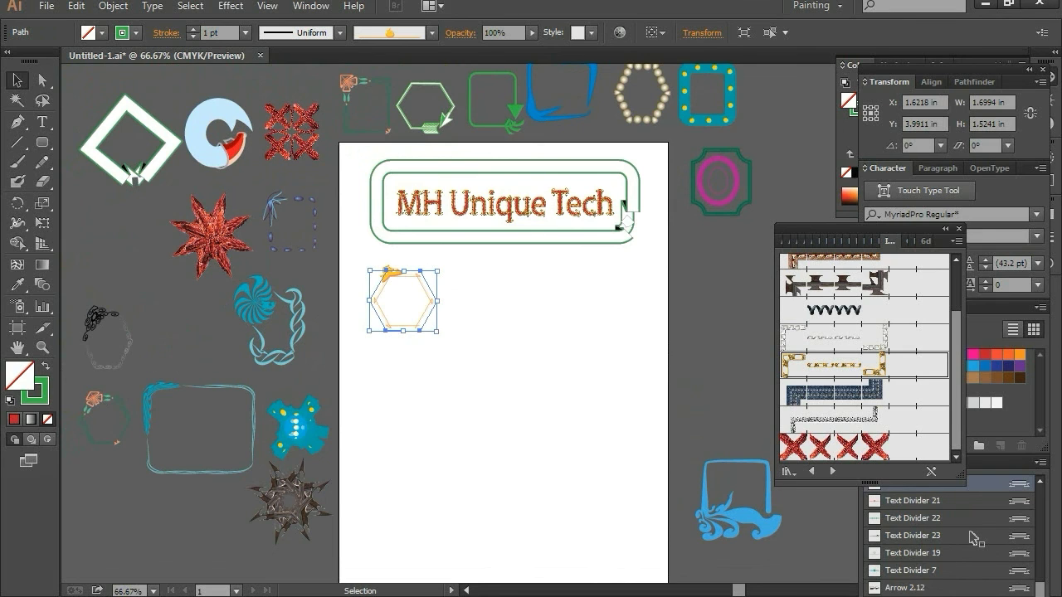
left_click_drag(369, 339, 487, 297)
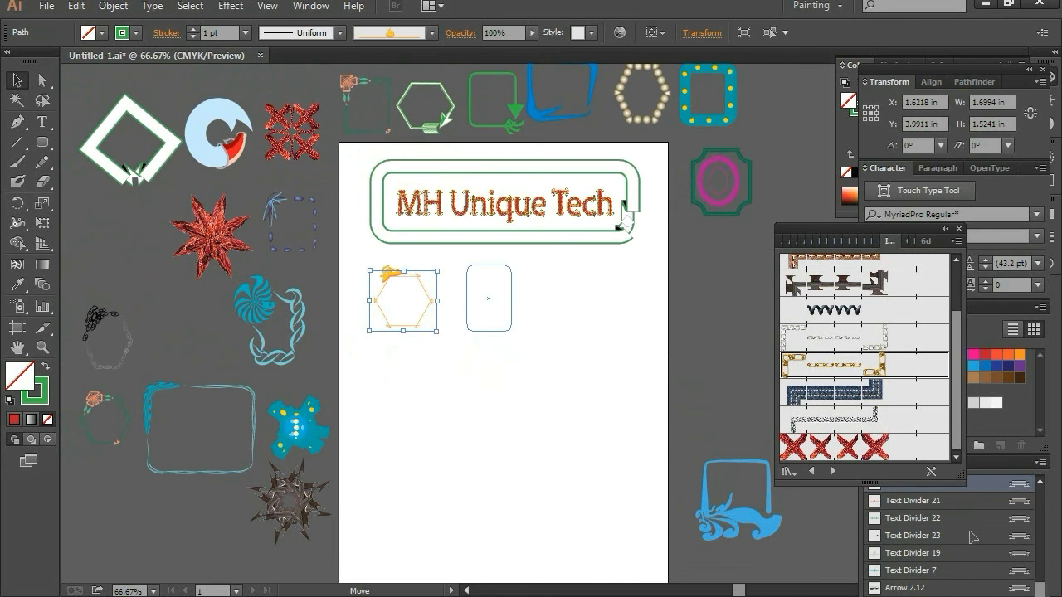
left_click(912, 570)
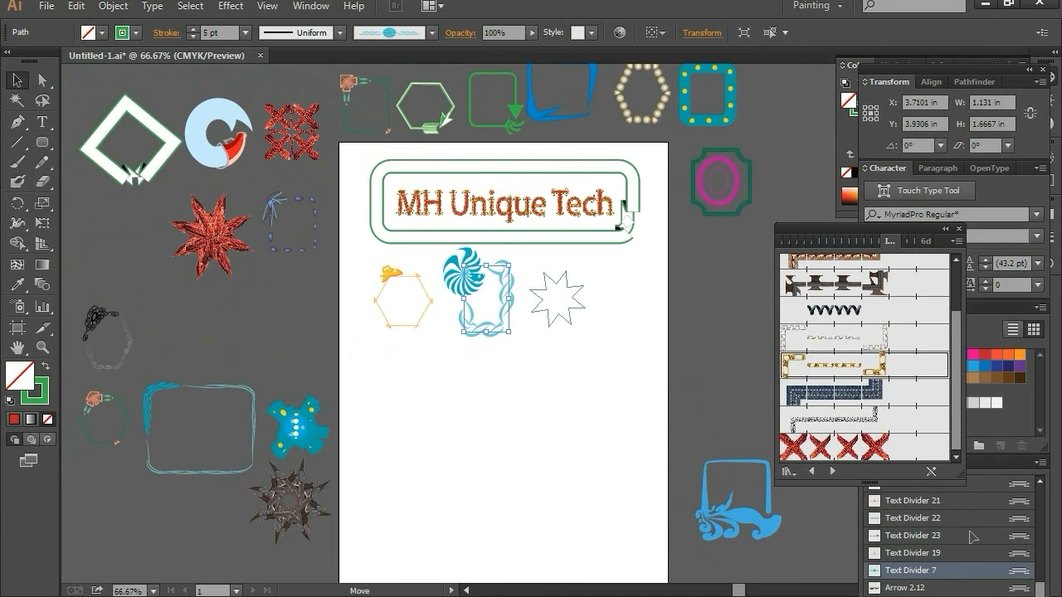
scroll(973, 537, "down", 3)
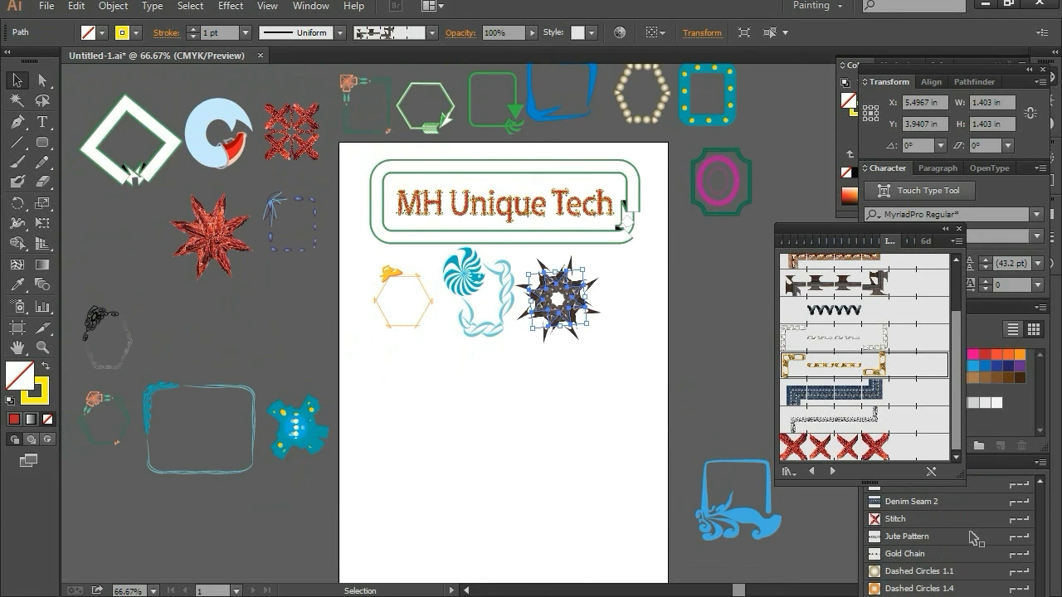